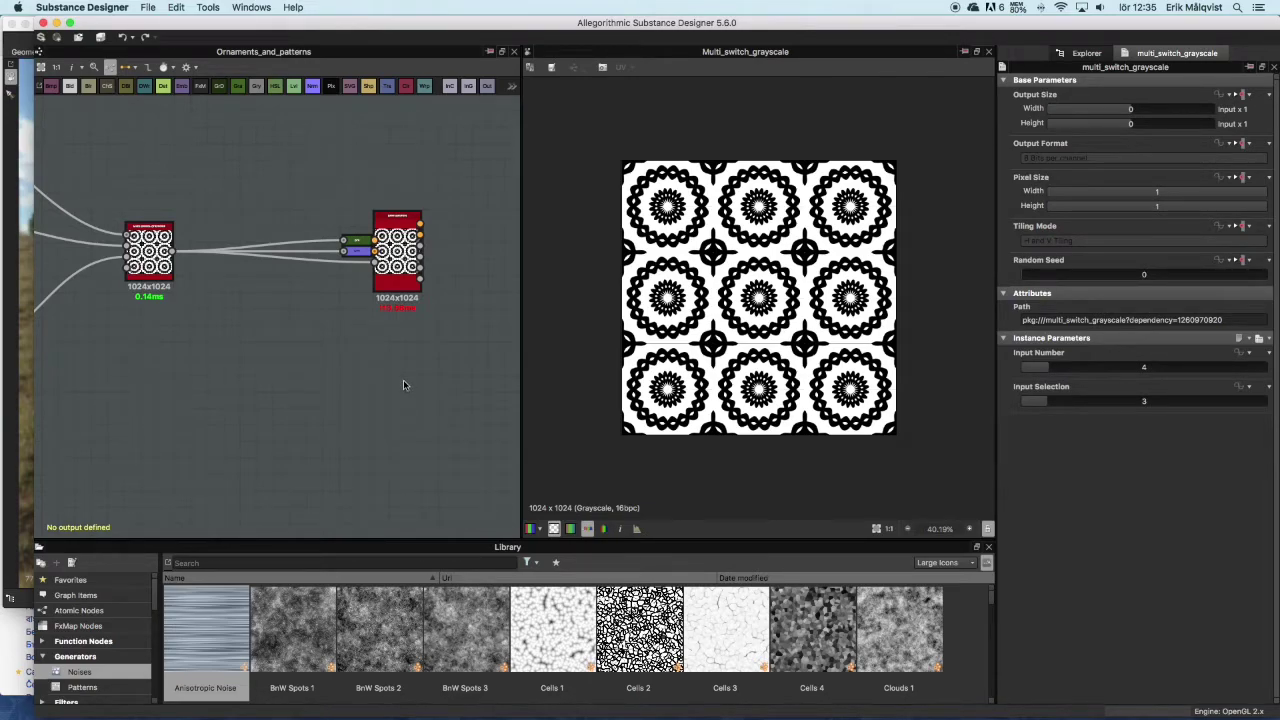
# Step: Examine the patterned cube in the 3D view and trace the graph back from the Base Material node through the Multi Switch Grayscale inputs
pyautogui.click(25, 150)
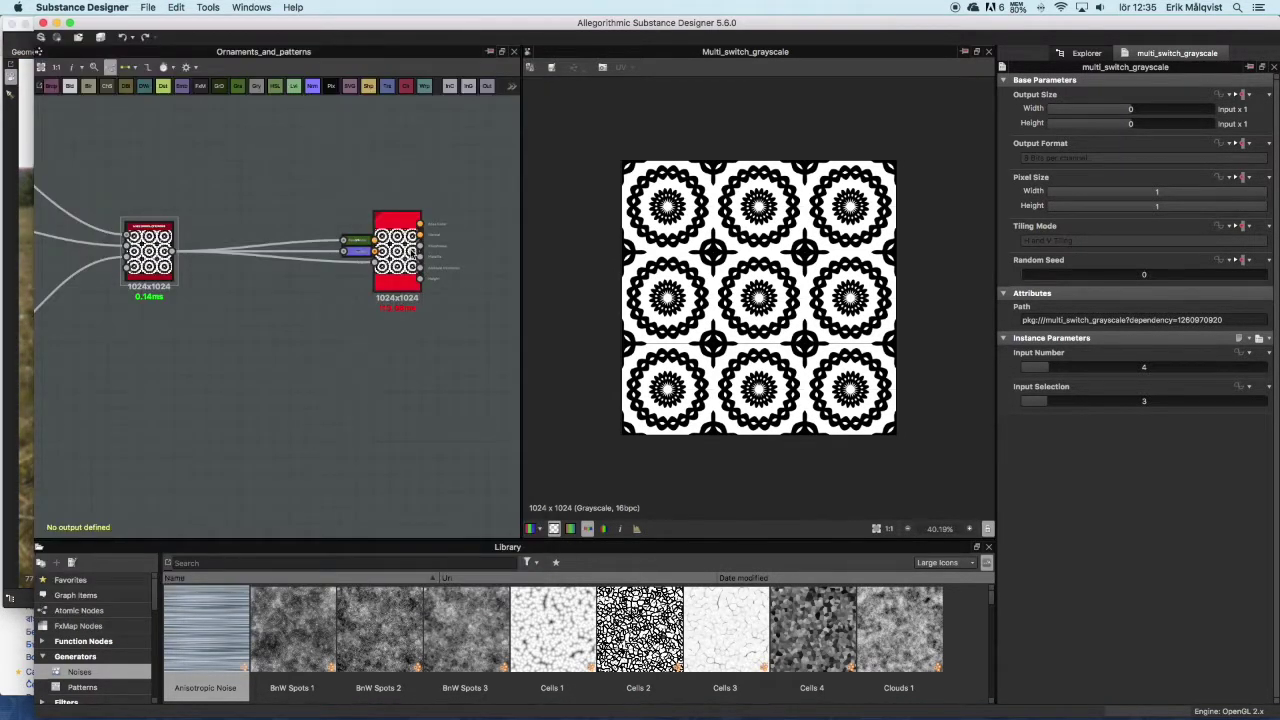
pyautogui.scroll(5, 411, 252)
pyautogui.click(389, 186)
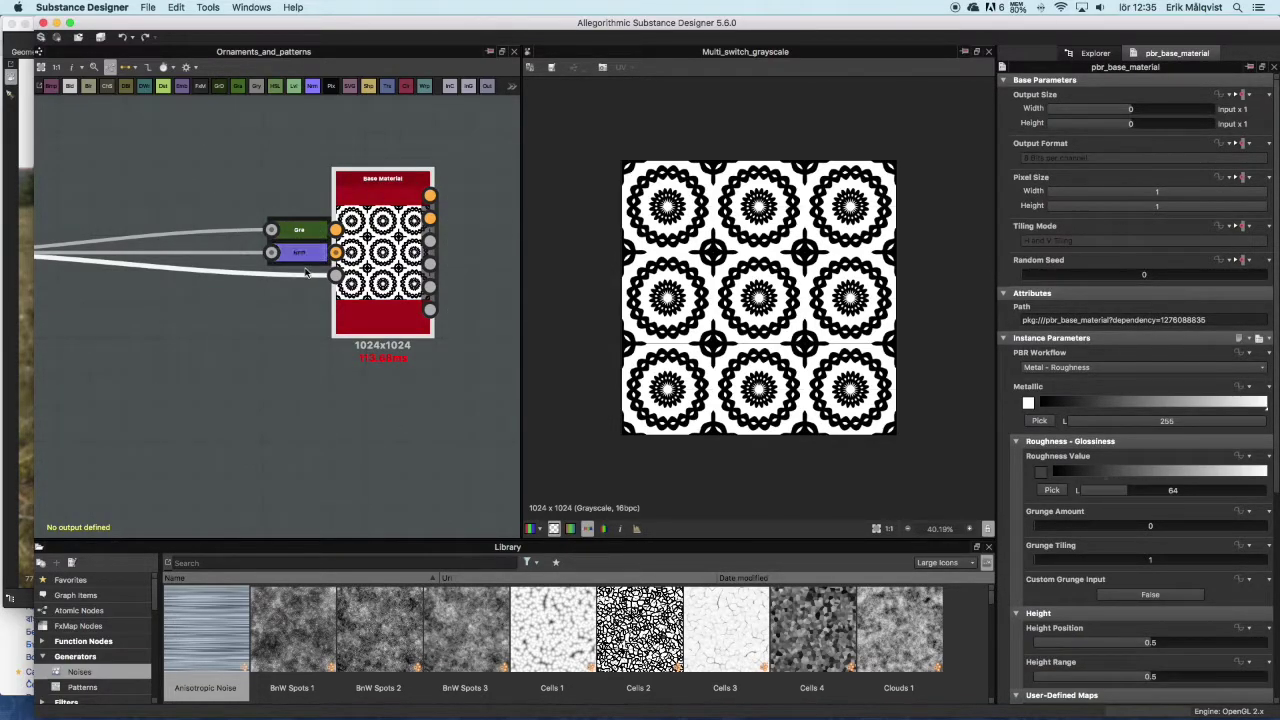
pyautogui.moveTo(210, 358); pyautogui.dragTo(348, 366, button='middle')
pyautogui.scroll(-2, 348, 366)
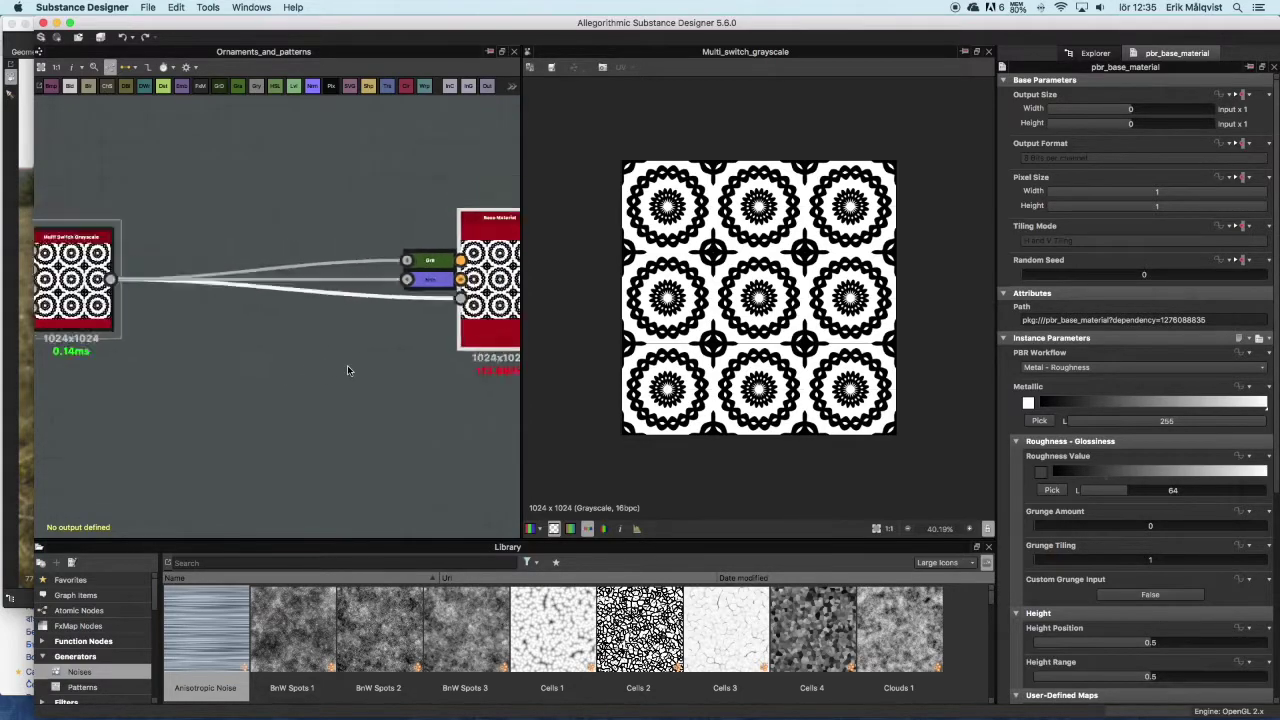
pyautogui.click(116, 303)
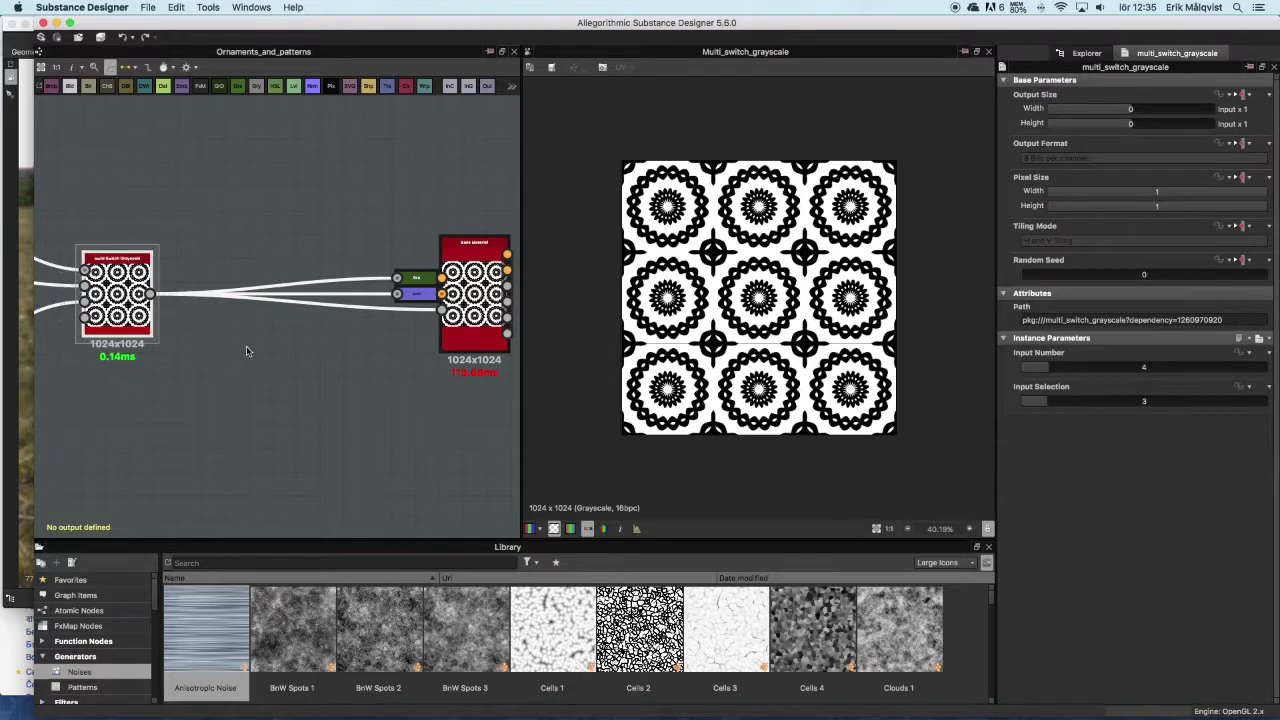
pyautogui.scroll(-2, 184, 347)
pyautogui.moveTo(111, 392); pyautogui.dragTo(410, 295, button='middle')
pyautogui.moveTo(242, 349); pyautogui.dragTo(475, 133, button='middle')
pyautogui.moveTo(153, 155); pyautogui.dragTo(169, 196, button='middle')
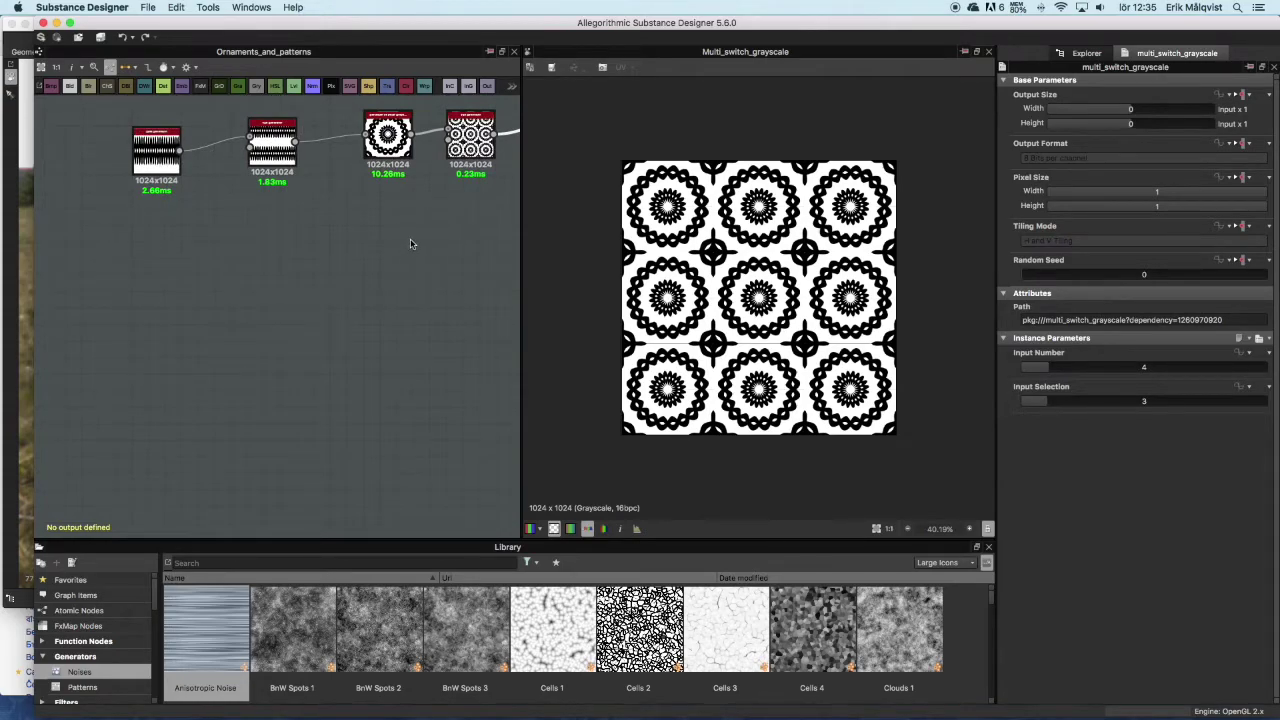
# Step: Preview the outputs of the chain's first Sine Generator and its final Tile Generator in the 2D view
pyautogui.moveTo(389, 251); pyautogui.dragTo(213, 254, button='middle')
pyautogui.click(74, 190)
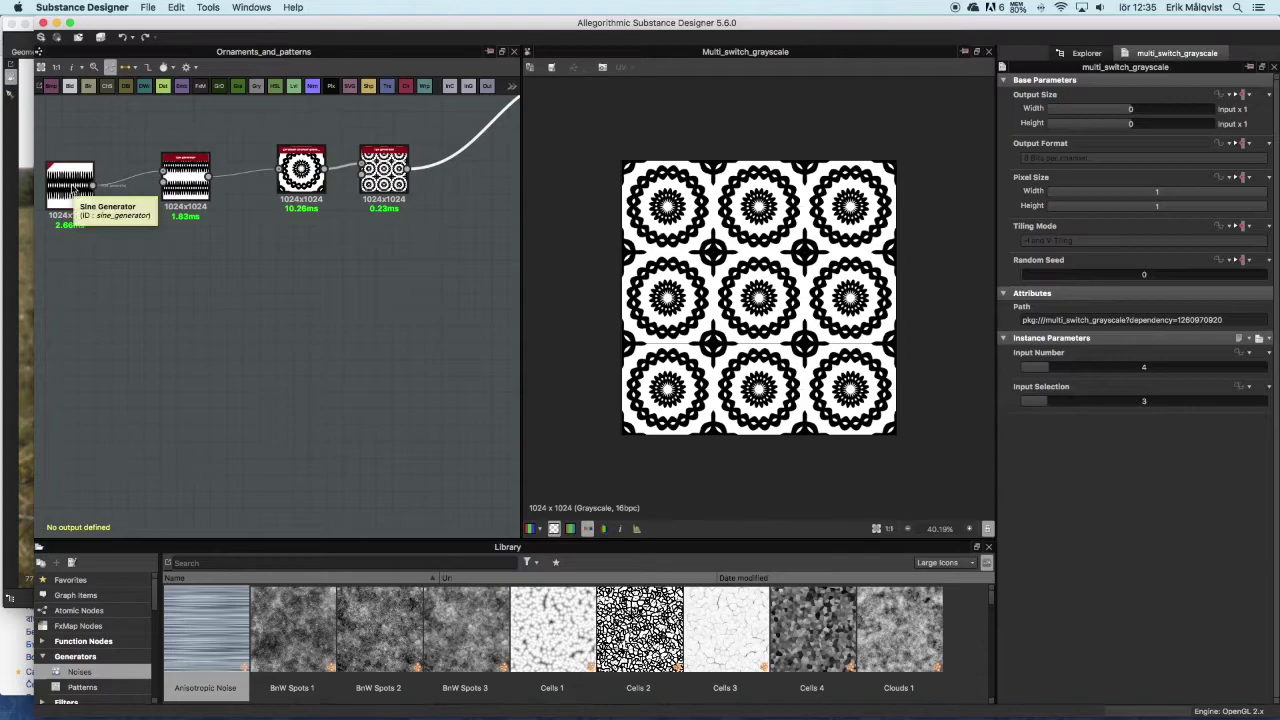
pyautogui.doubleClick(74, 190)
pyautogui.click(385, 184)
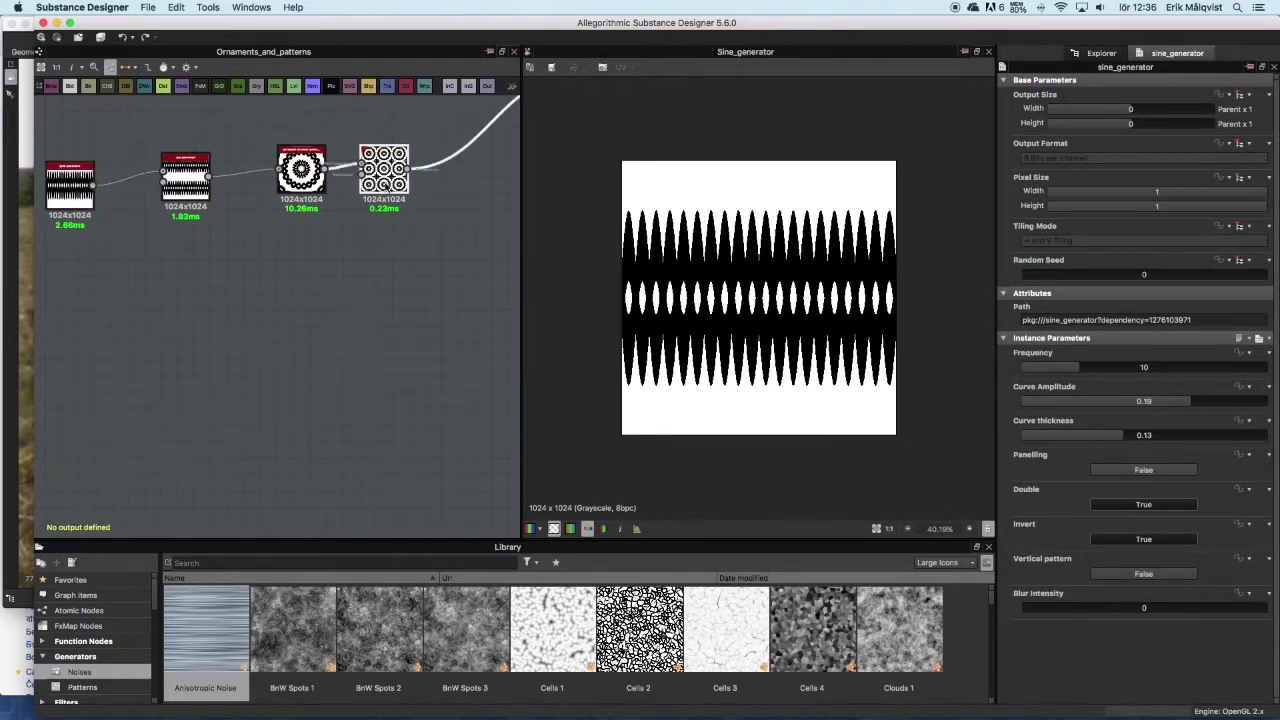
pyautogui.doubleClick(385, 184)
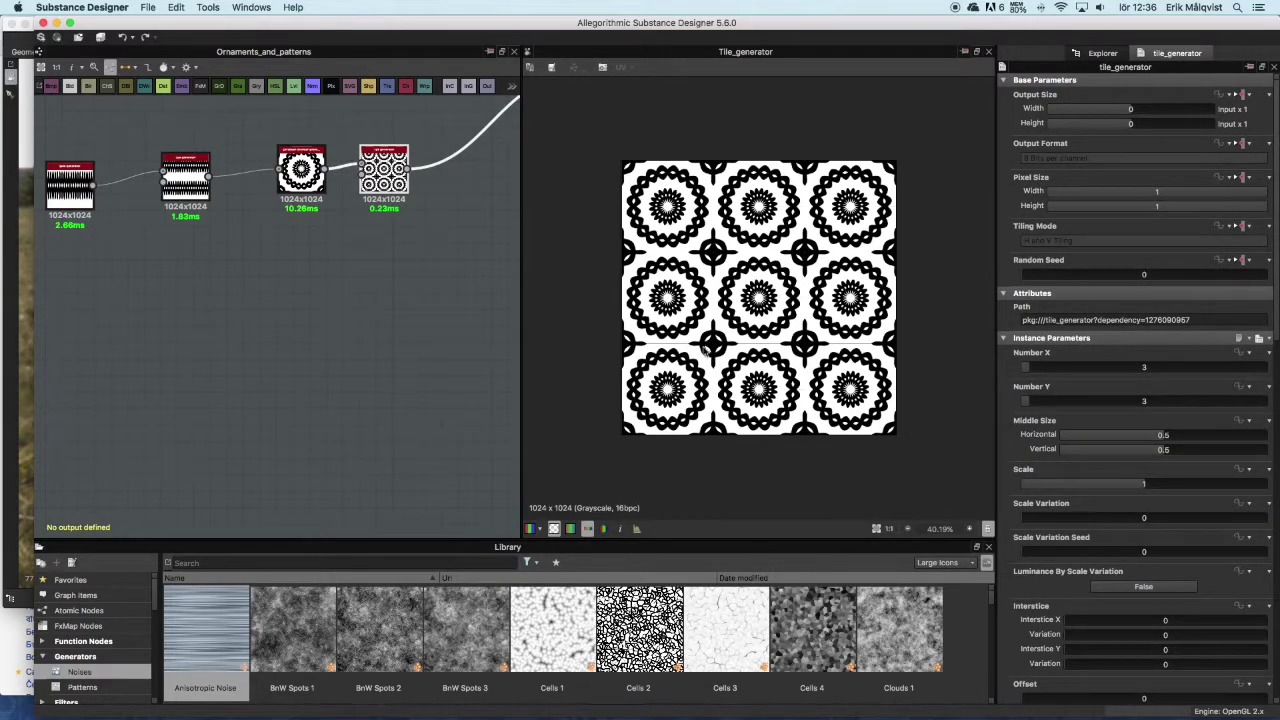
# Step: Set the Sine Generator's Double and Invert to False, frequency to 4, curve amplitude to -0.13 and curve thickness to 0.06
pyautogui.doubleClick(70, 185)
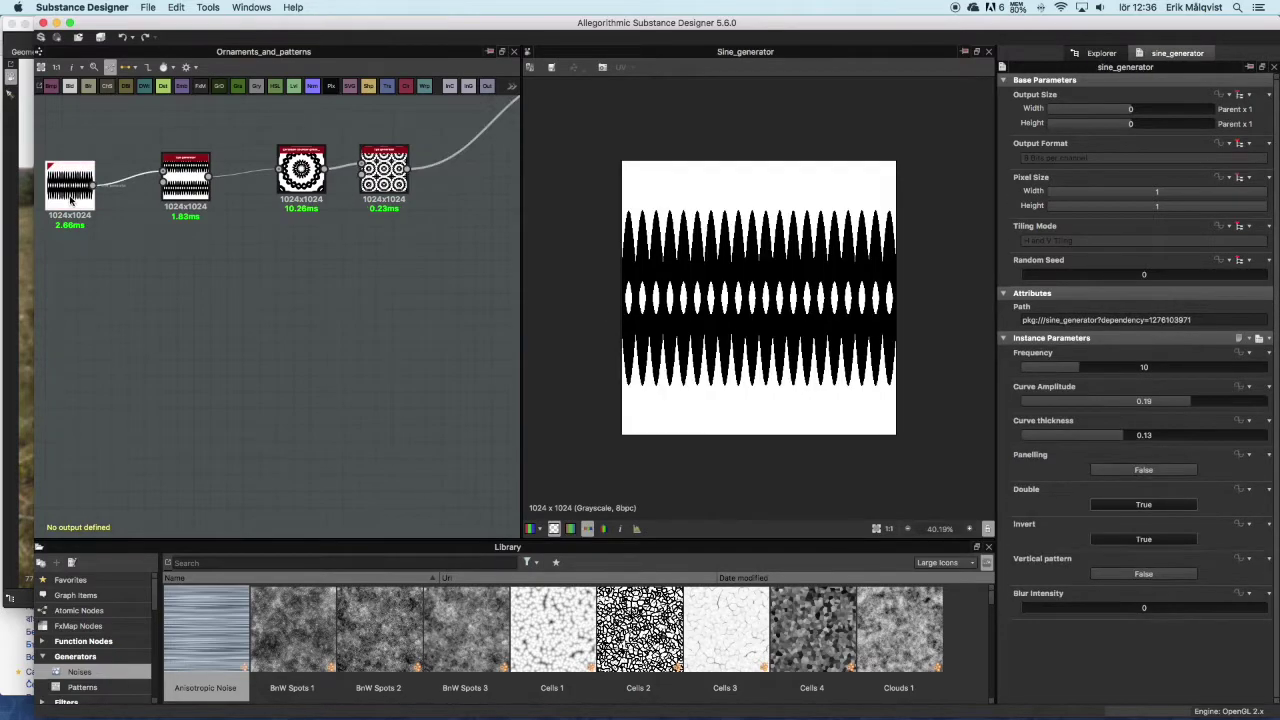
pyautogui.click(49, 204)
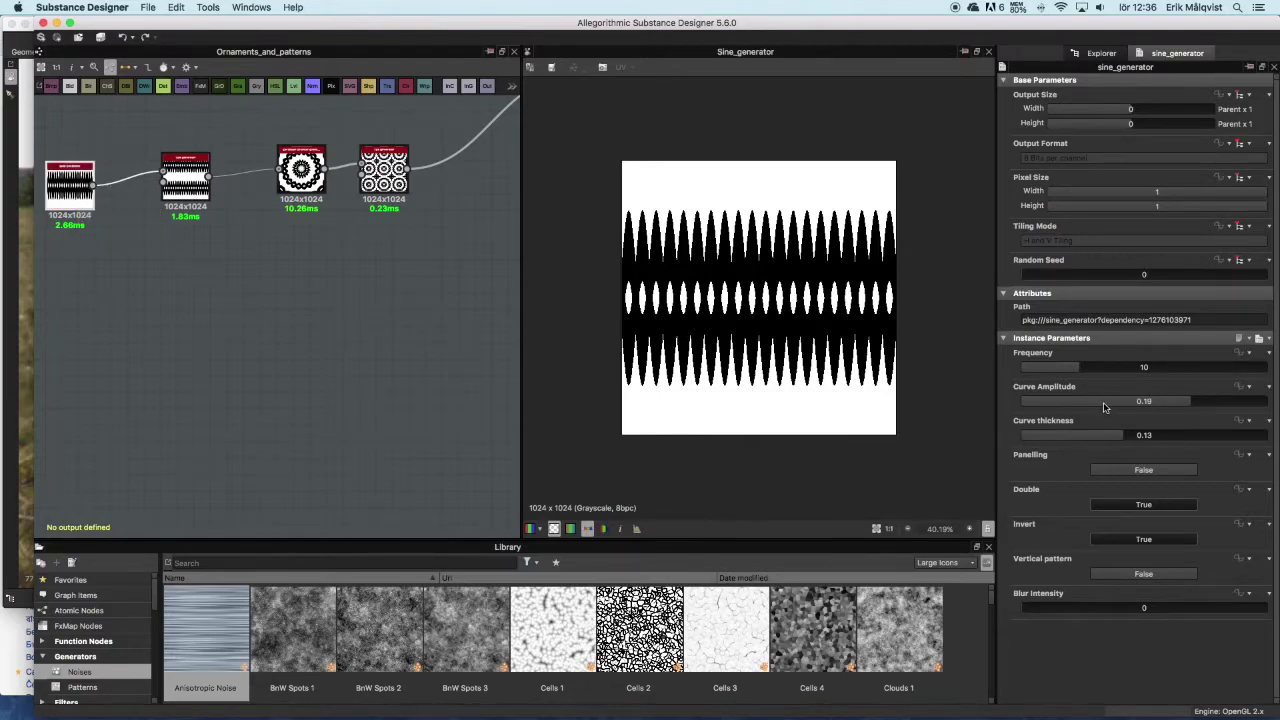
pyautogui.click(1143, 505)
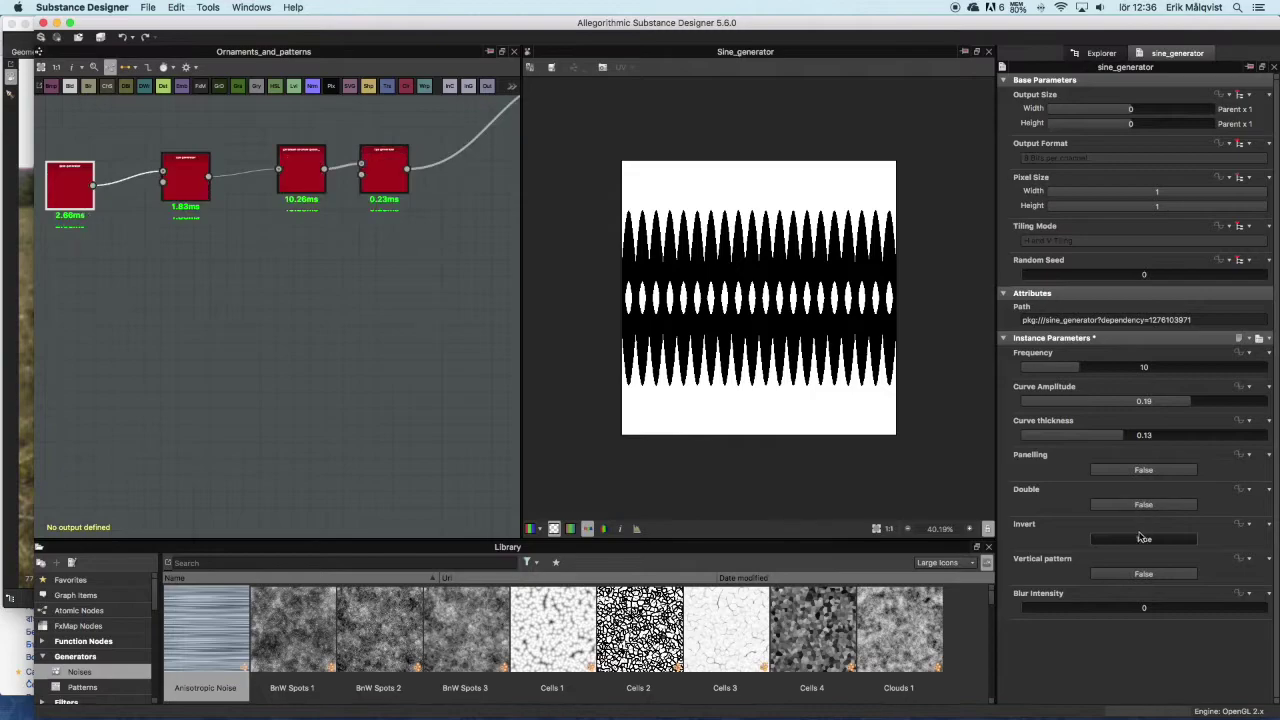
pyautogui.click(1143, 539)
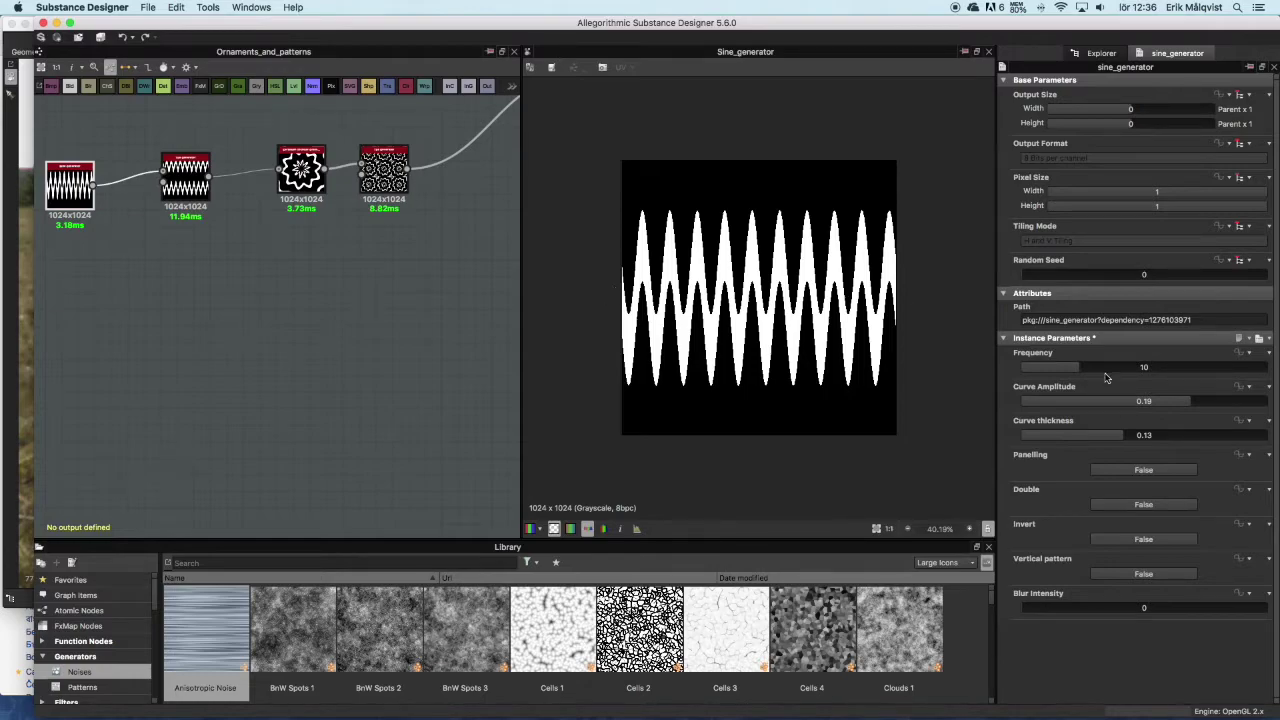
pyautogui.moveTo(1078, 368); pyautogui.dragTo(1036, 375)
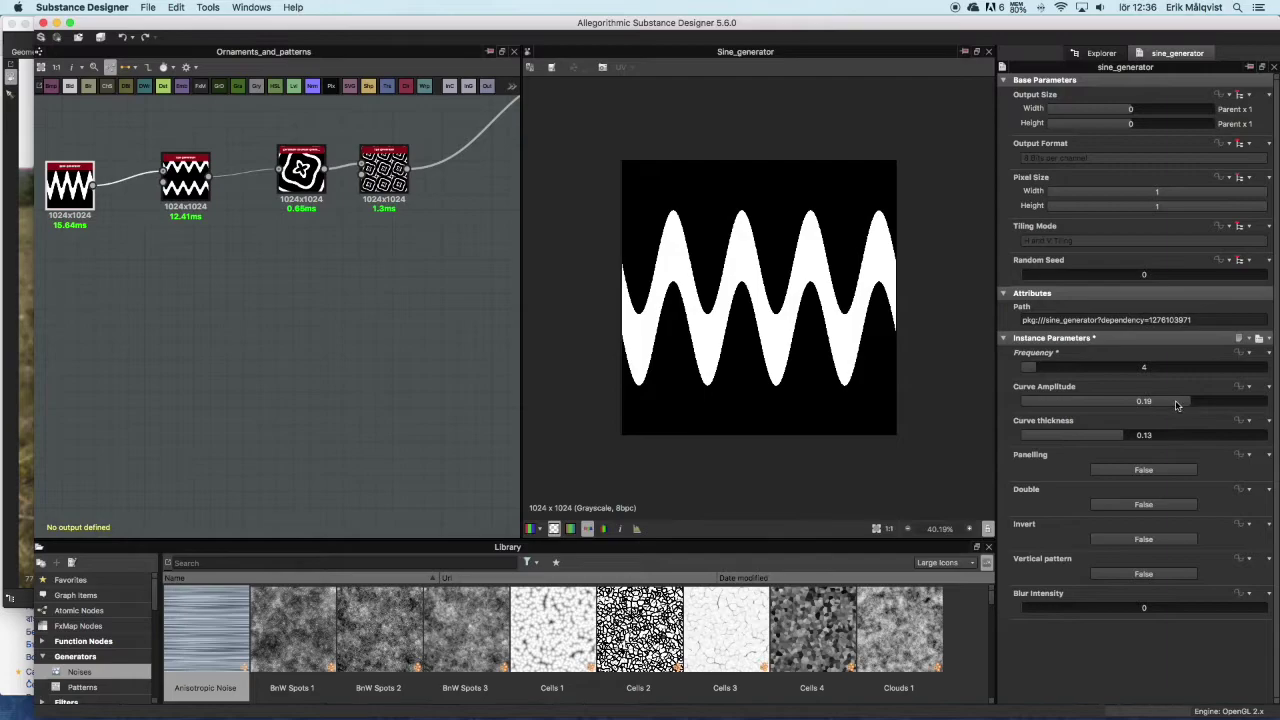
pyautogui.moveTo(1177, 405); pyautogui.dragTo(1066, 438)
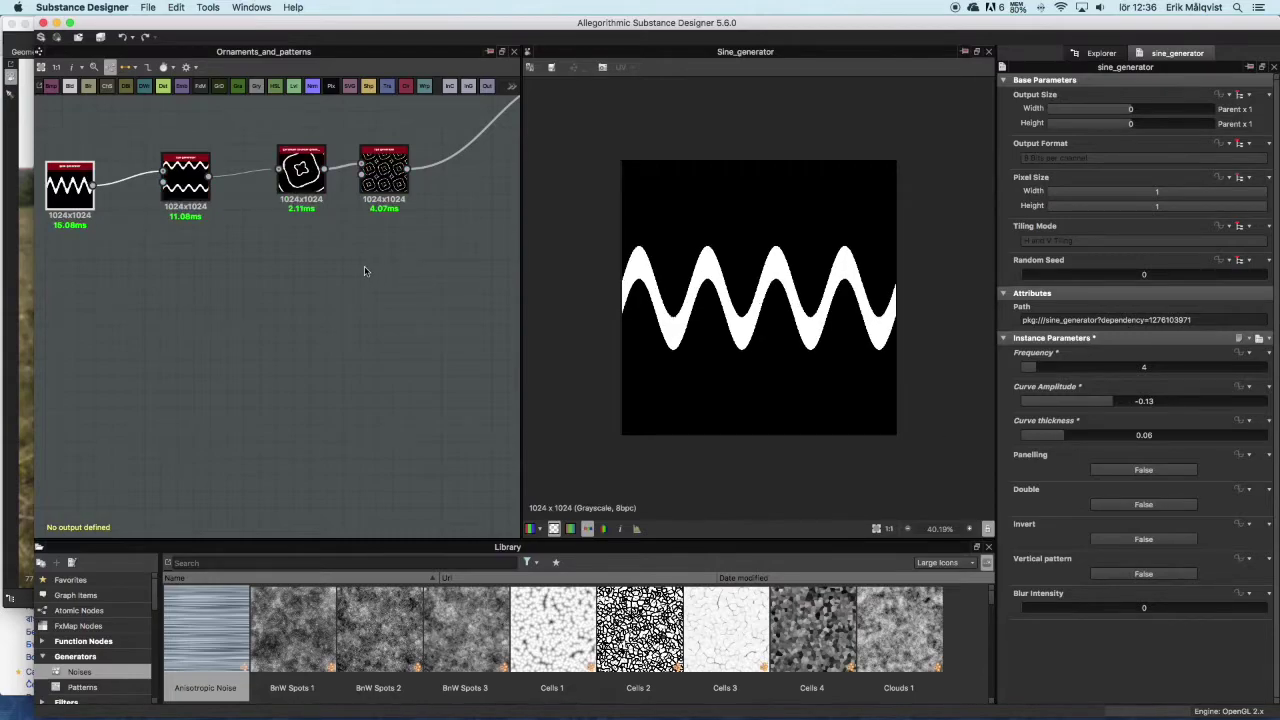
# Step: Preview each node following the Sine Generator: the first Tile Generator, Cartesian To Polar Grayscale and the final Tile Generator
pyautogui.doubleClick(186, 190)
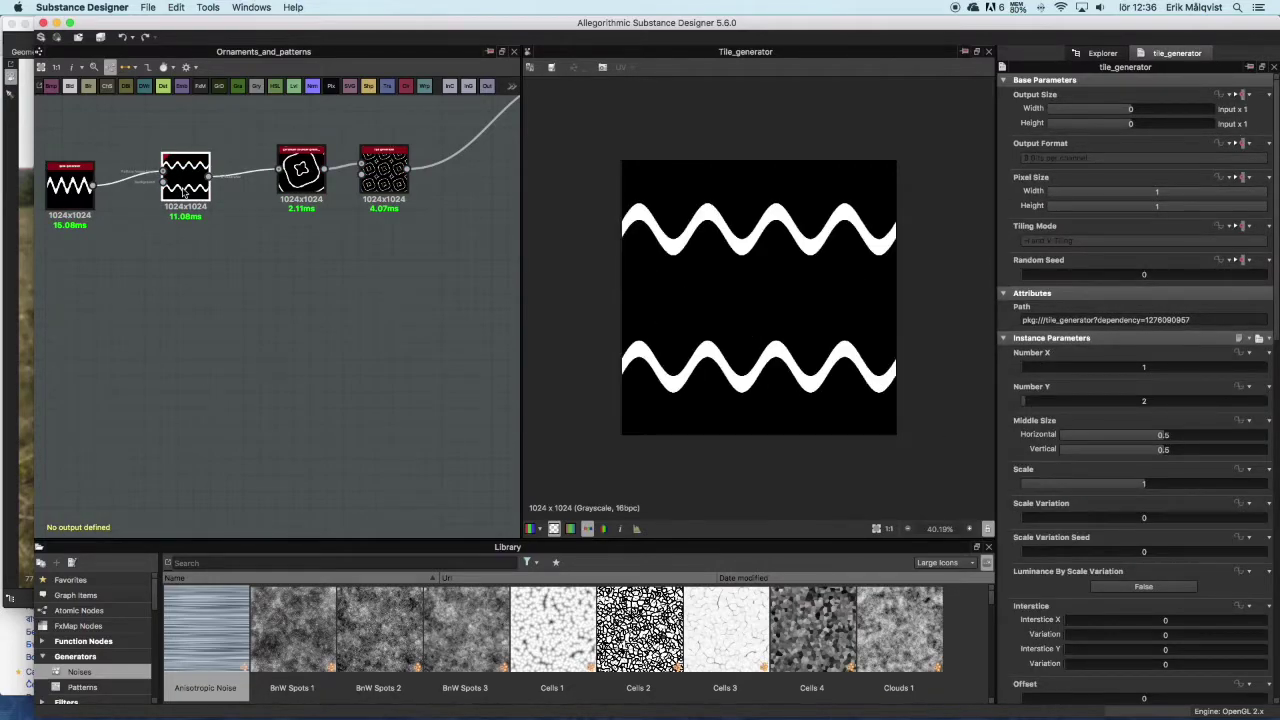
pyautogui.doubleClick(300, 172)
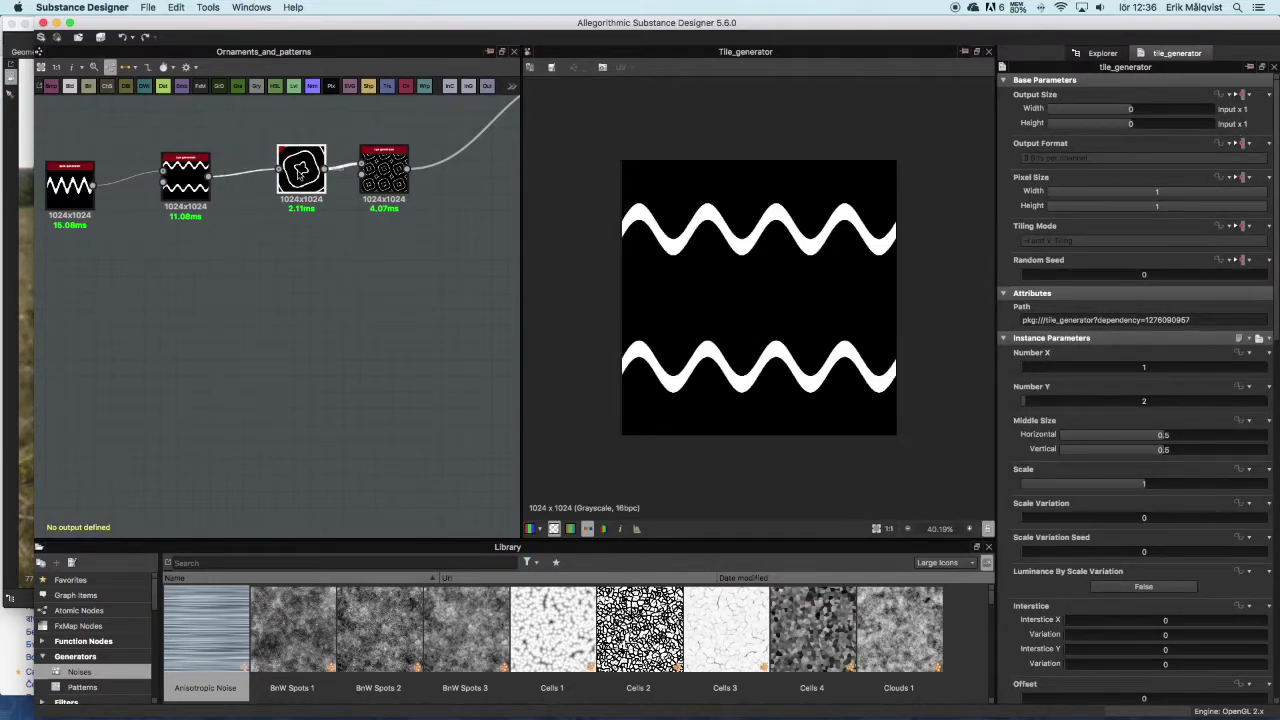
pyautogui.scroll(3, 312, 145)
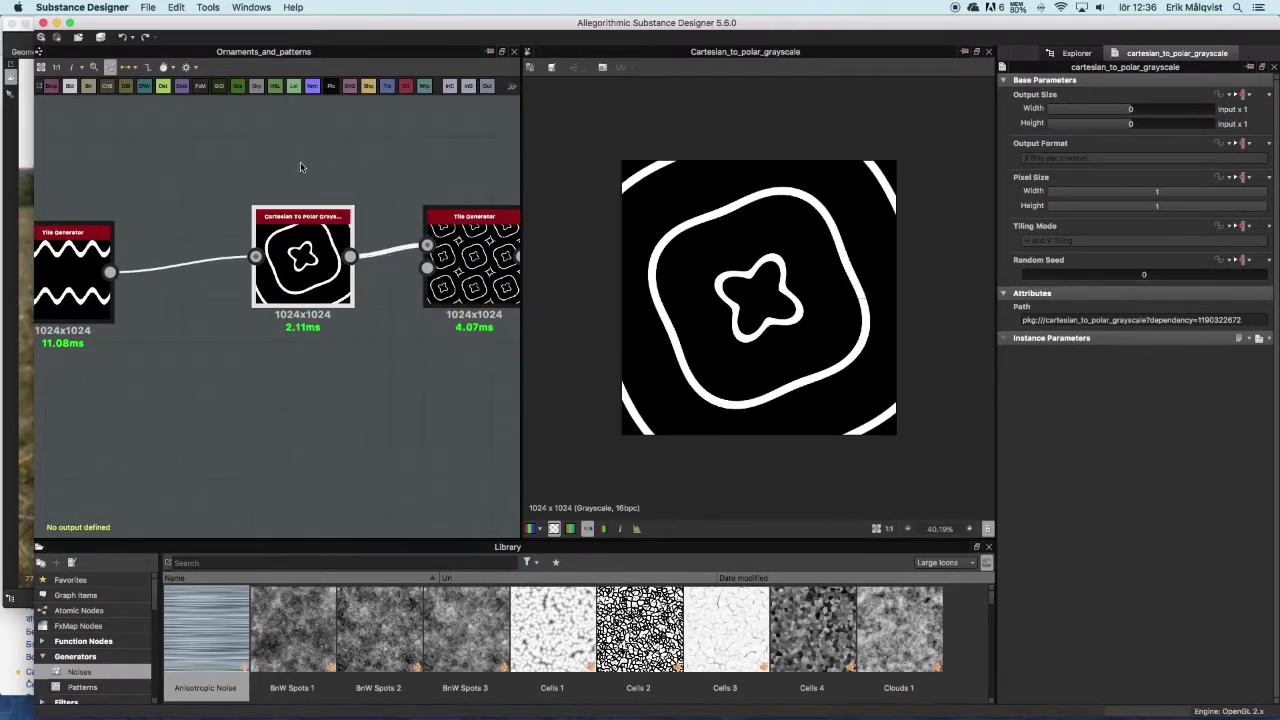
pyautogui.moveTo(364, 169); pyautogui.dragTo(296, 154, button='middle')
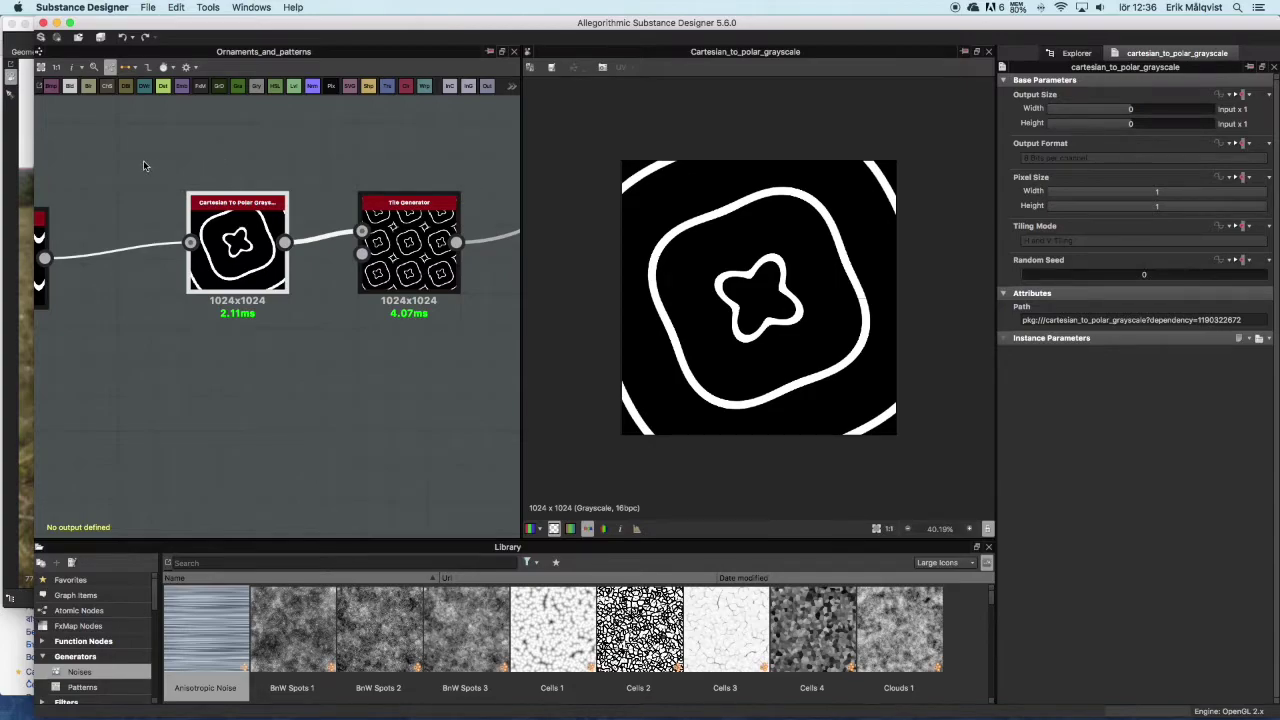
pyautogui.moveTo(143, 160)
pyautogui.mouseDown(button='middle')
pyautogui.moveTo(303, 129)
pyautogui.moveTo(281, 125)
pyautogui.mouseUp(button='middle')
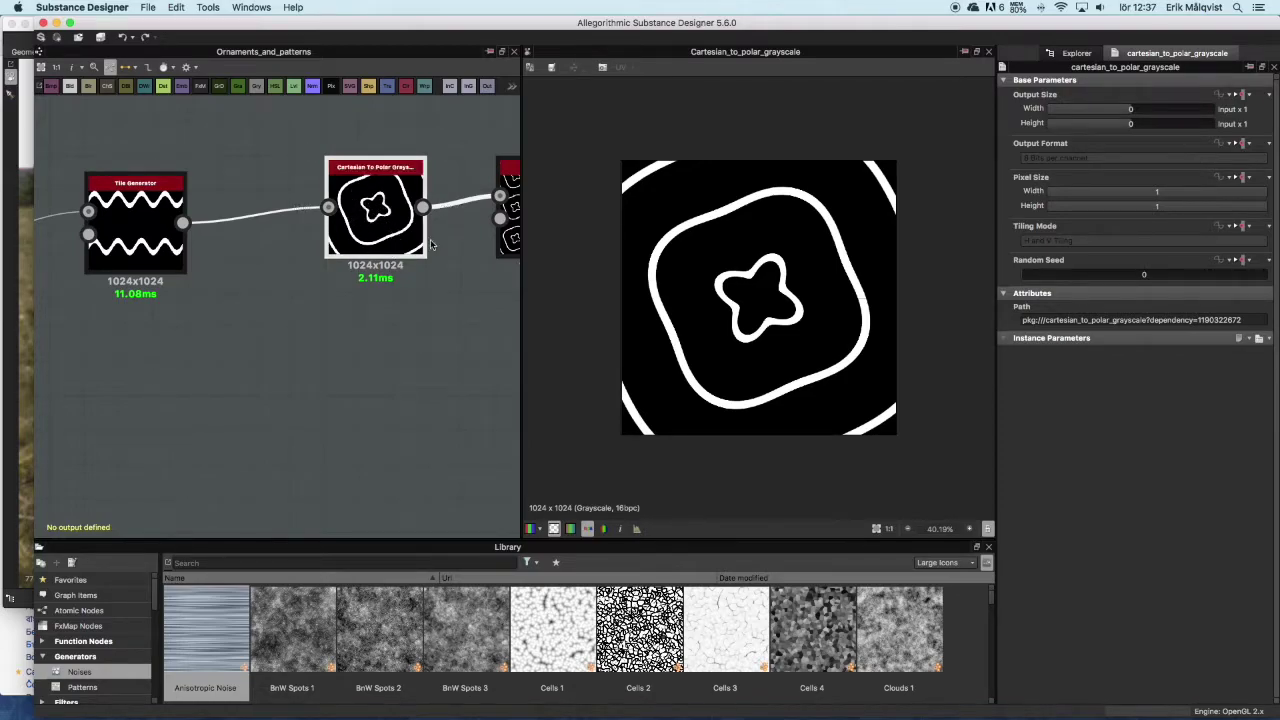
pyautogui.scroll(-2, 393, 334)
pyautogui.moveTo(480, 312); pyautogui.dragTo(325, 330, button='middle')
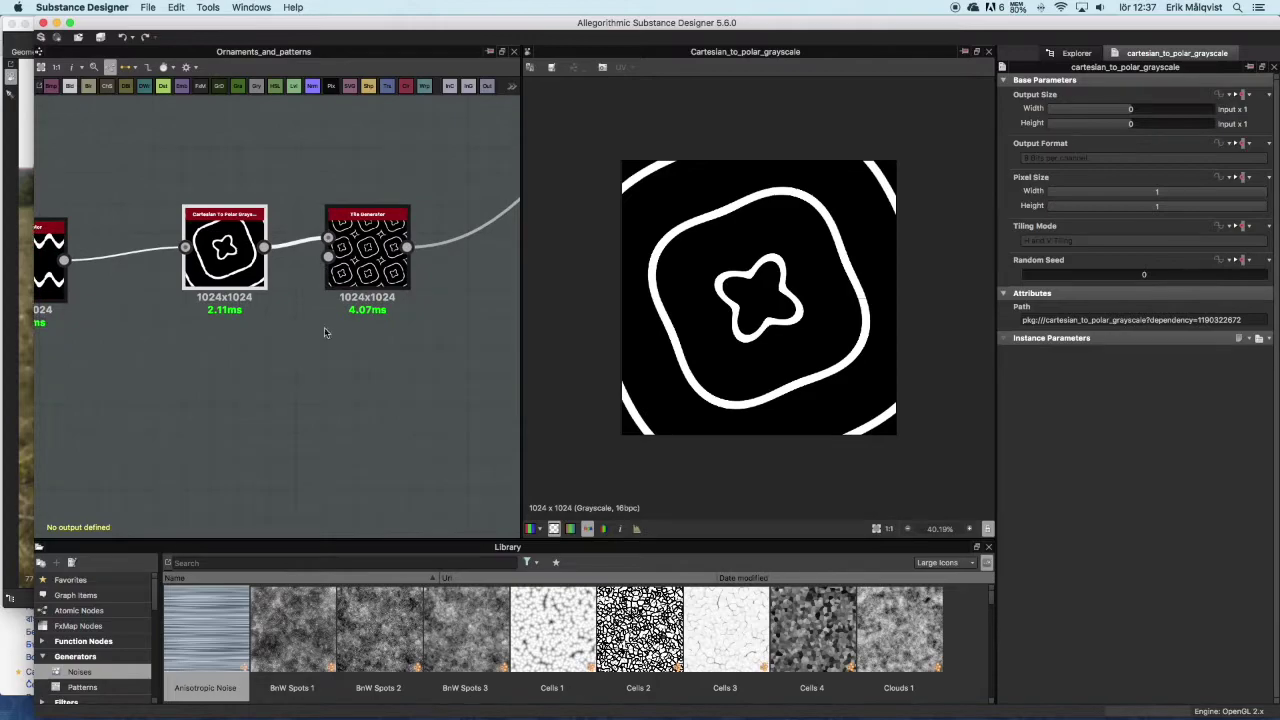
pyautogui.click(358, 249)
pyautogui.doubleClick(367, 250)
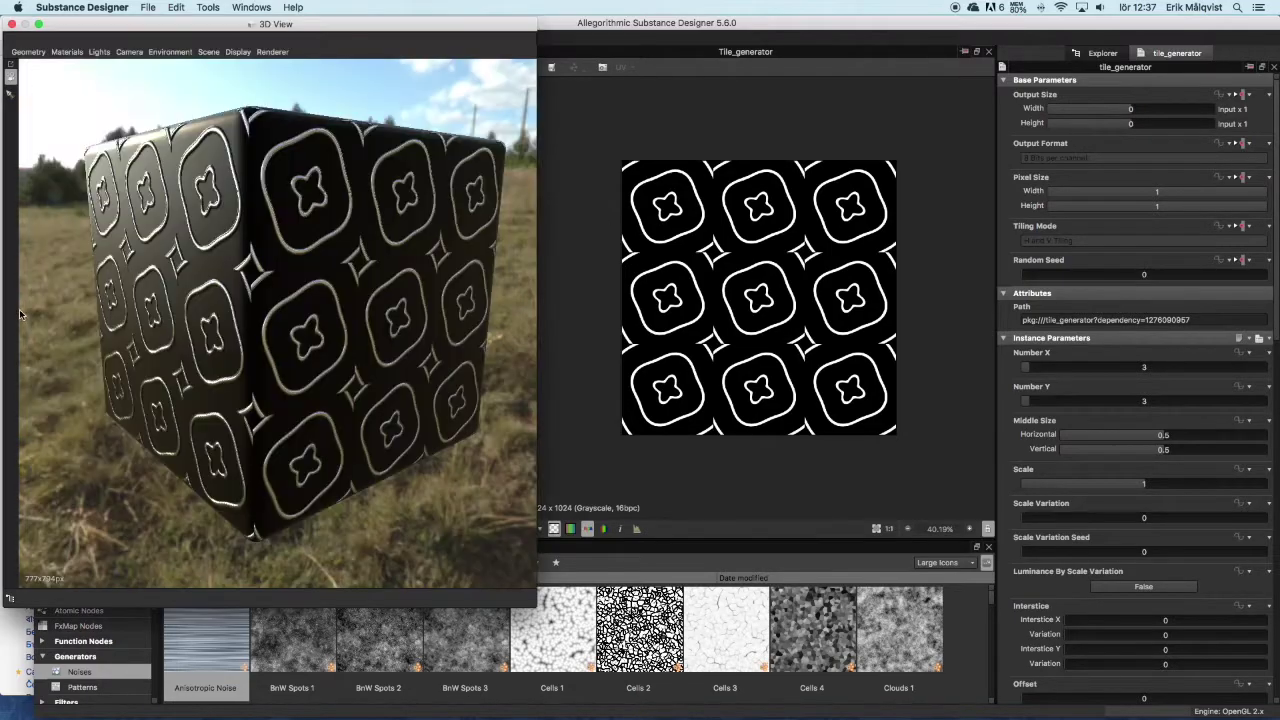
# Step: Inspect the tiled pattern on the cube in the 3D view from another angle and return to the graph
pyautogui.click(22, 314)
pyautogui.moveTo(318, 330); pyautogui.dragTo(238, 319)
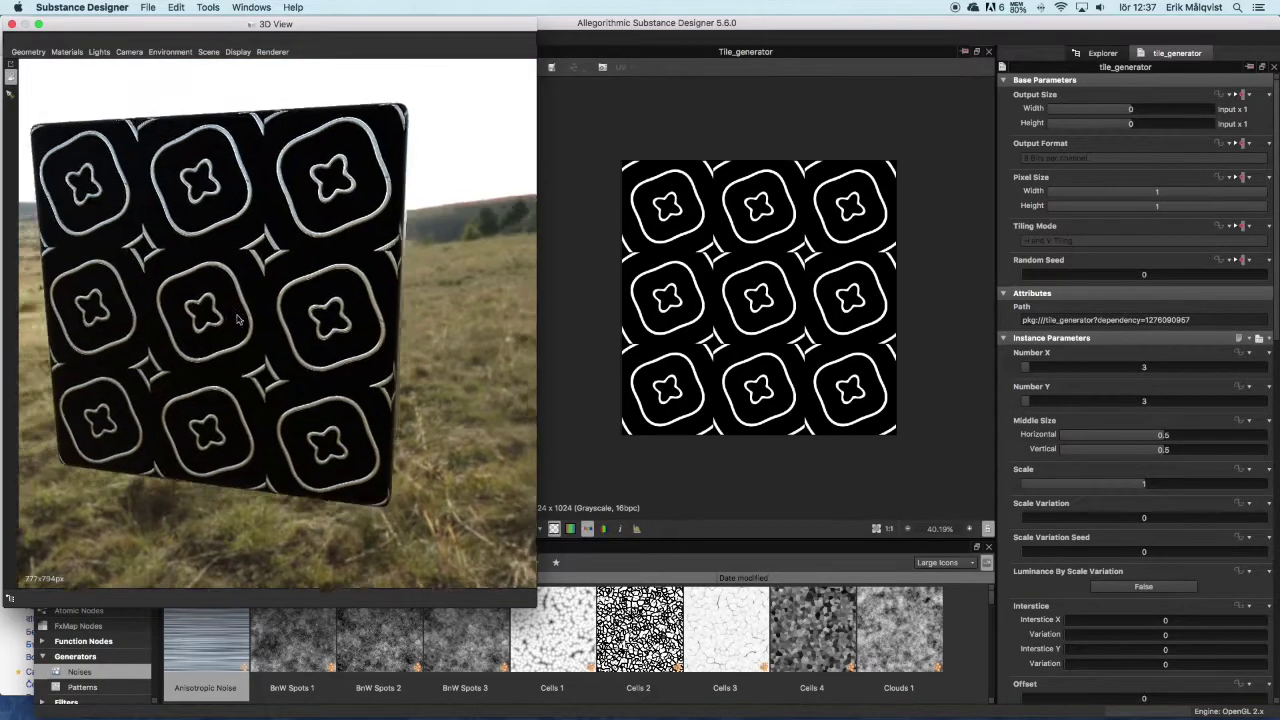
pyautogui.click(644, 461)
# Step: Set the Sine Generator's frequency to 10, curve amplitude to -0.29, curve thickness to 0.1 and Double to True
pyautogui.moveTo(136, 340); pyautogui.dragTo(368, 165, button='middle')
pyautogui.scroll(-2, 262, 287)
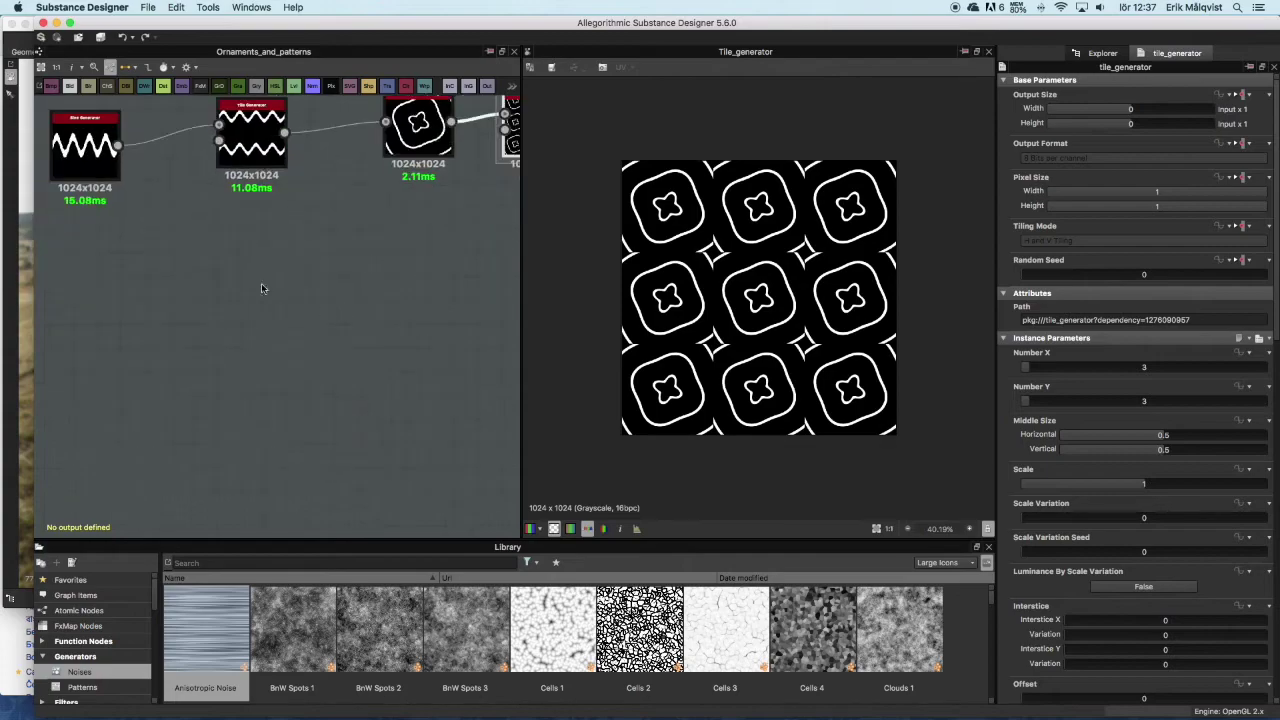
pyautogui.click(85, 140)
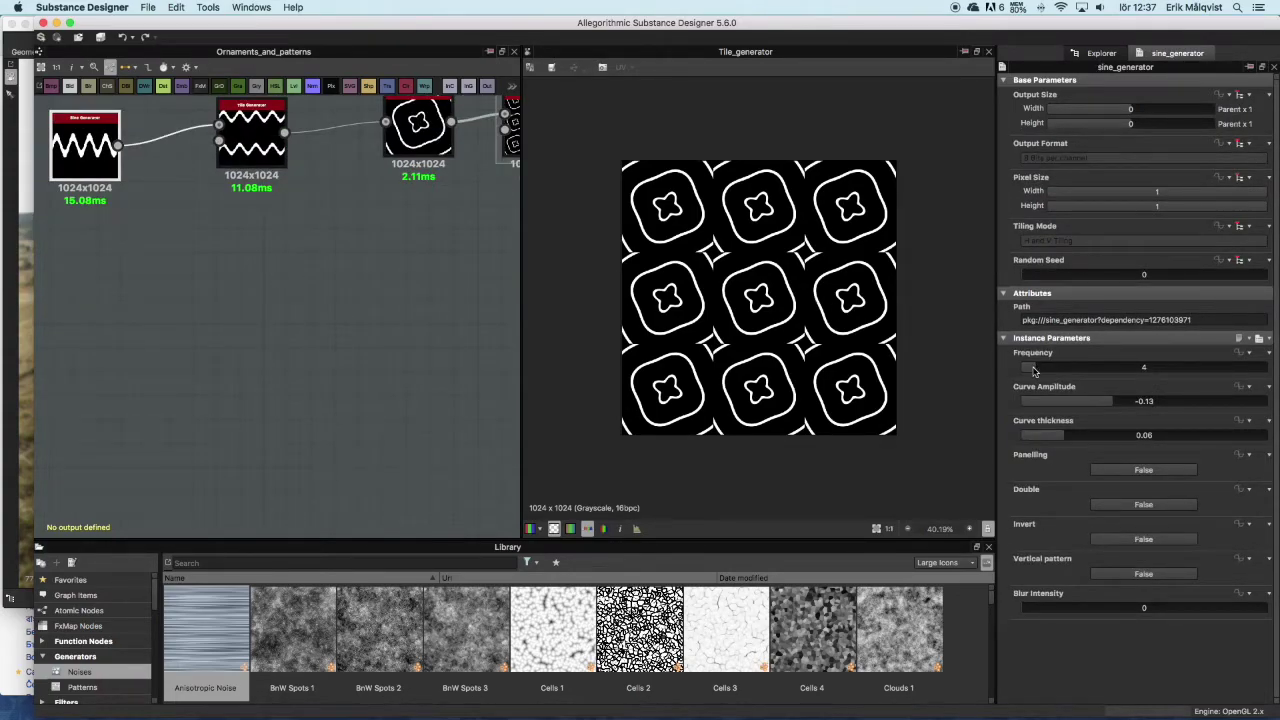
pyautogui.moveTo(1038, 371); pyautogui.dragTo(1069, 375)
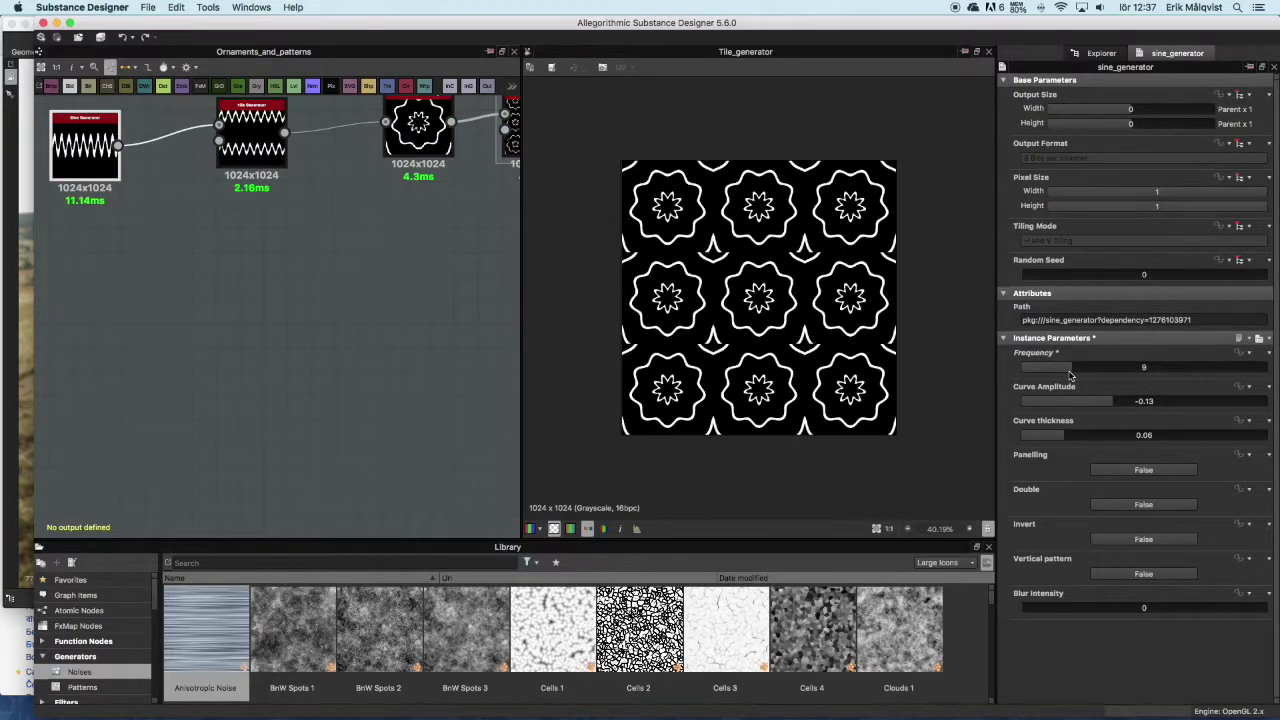
pyautogui.moveTo(1108, 404); pyautogui.dragTo(1096, 438)
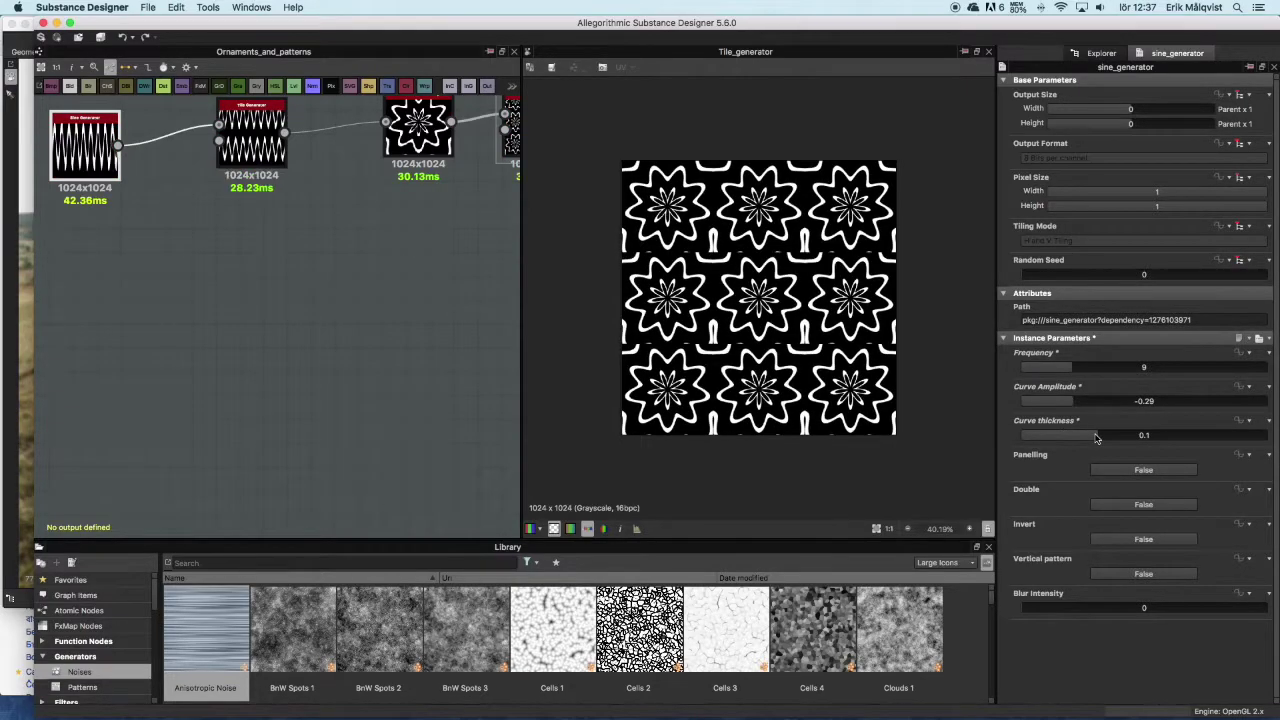
pyautogui.moveTo(1066, 367)
pyautogui.mouseDown()
pyautogui.moveTo(1048, 371)
pyautogui.moveTo(1080, 379)
pyautogui.mouseUp()
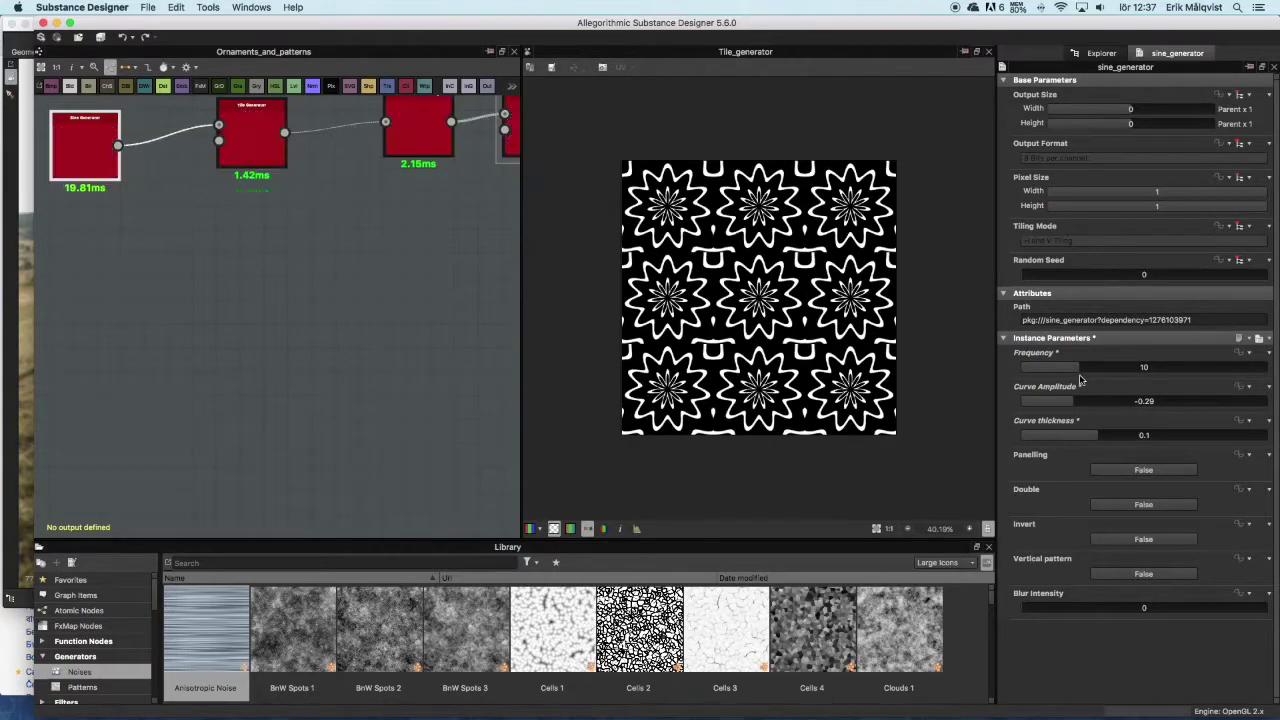
pyautogui.click(1143, 505)
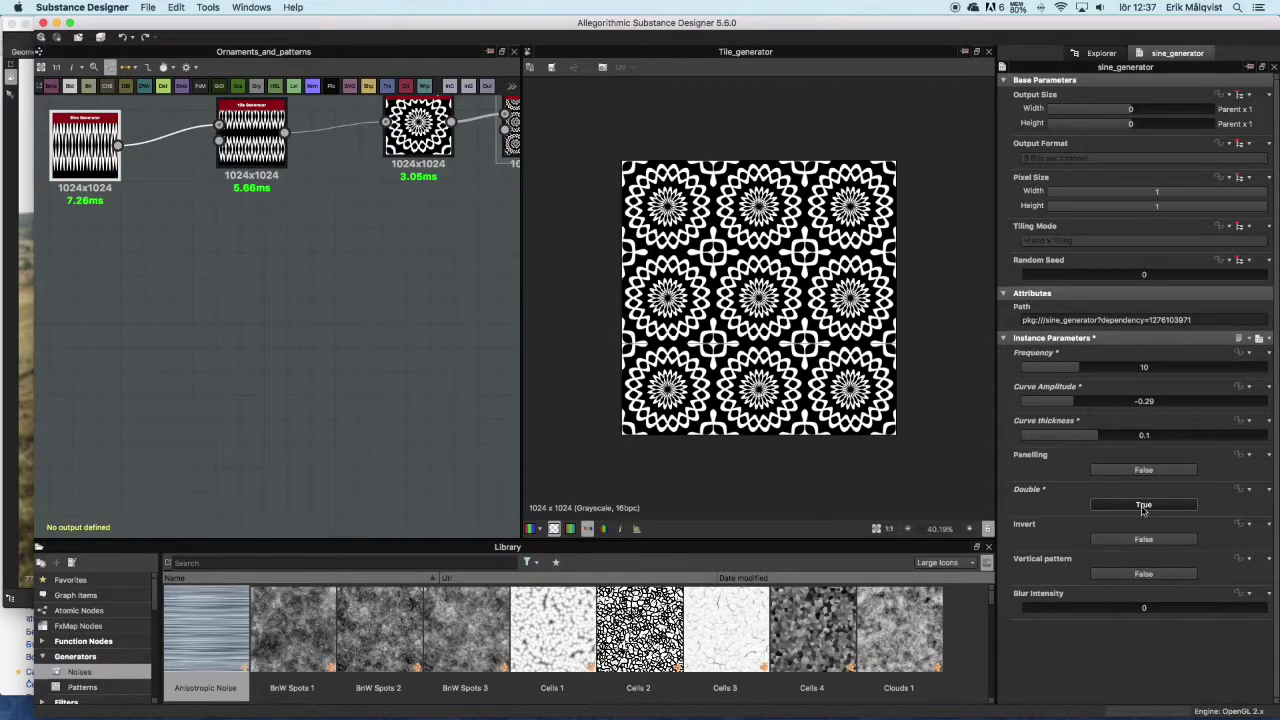
# Step: Examine the tiled ornament pattern up close in the 2D view, including the seams through the small motifs between the circles
pyautogui.scroll(3, 867, 409)
pyautogui.scroll(-2, 867, 409)
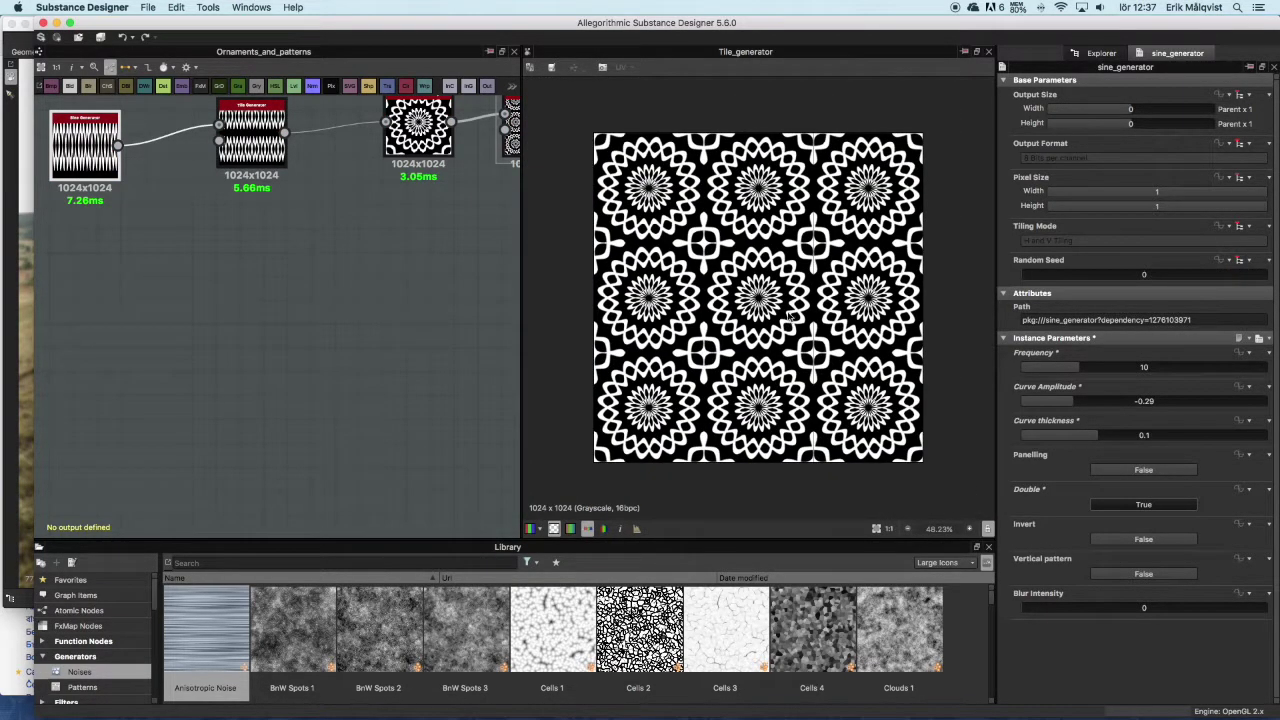
pyautogui.scroll(3, 778, 309)
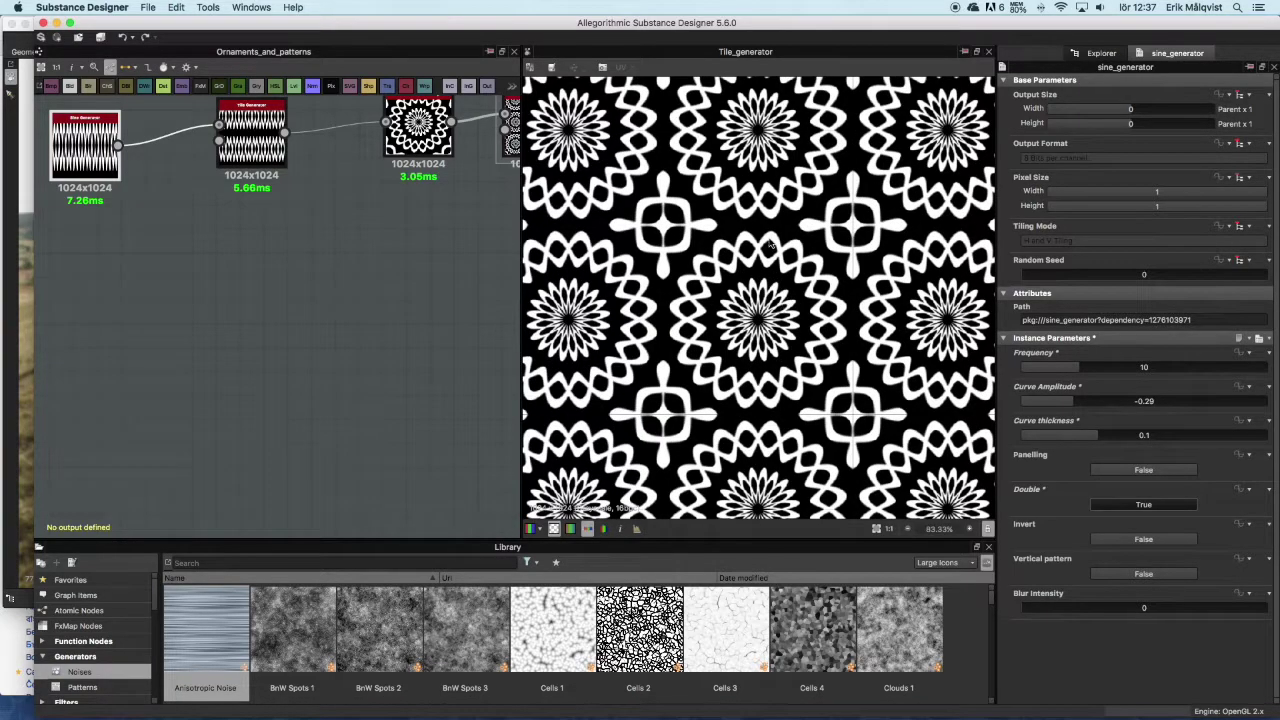
pyautogui.scroll(-3, 765, 250)
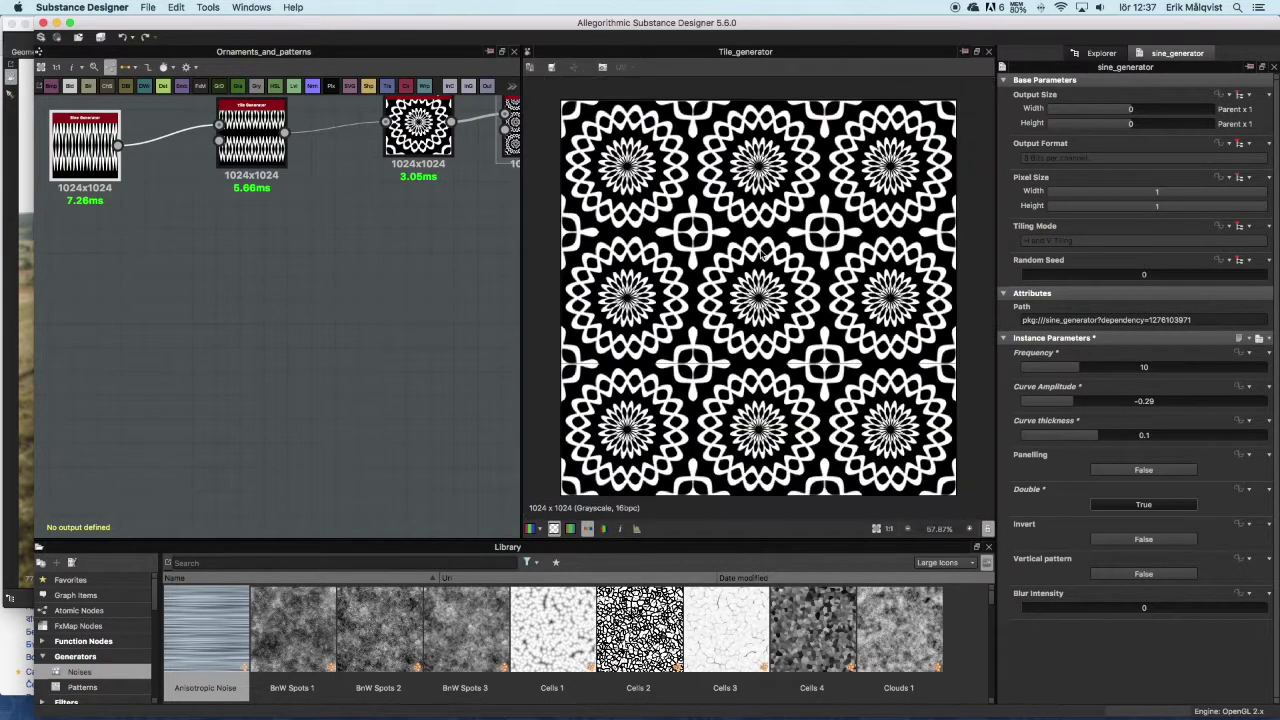
pyautogui.scroll(2, 750, 290)
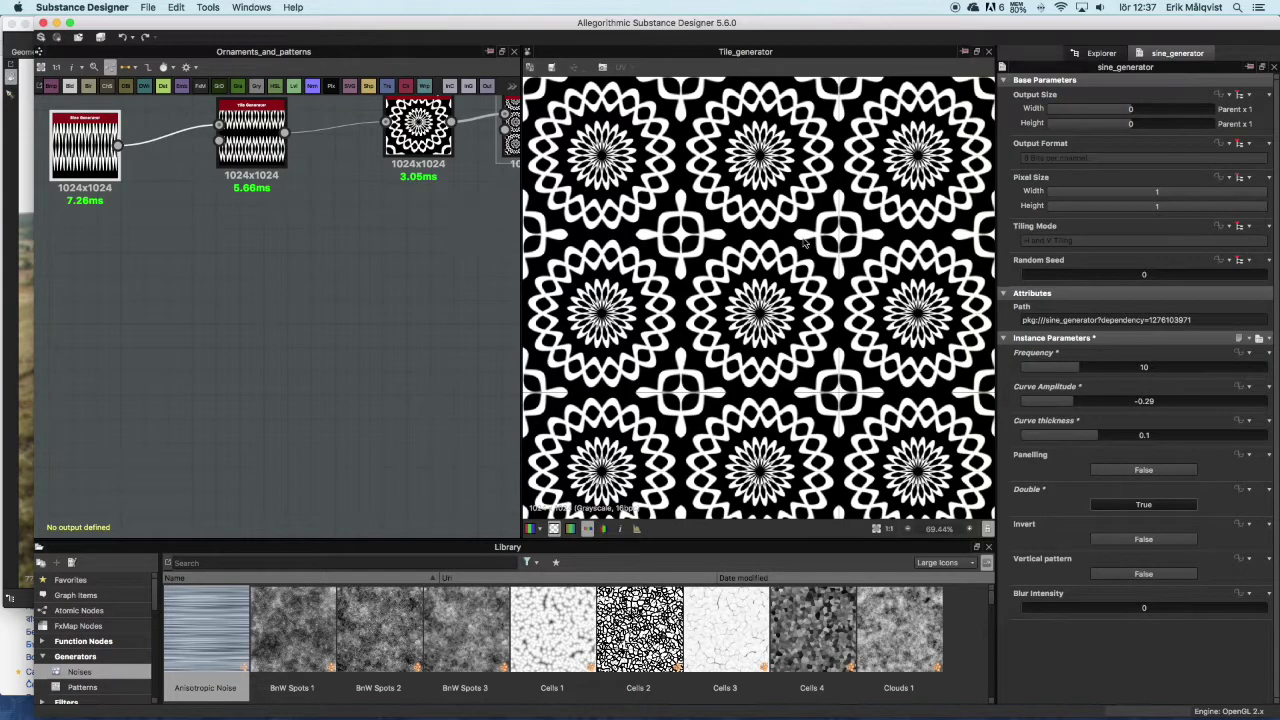
pyautogui.scroll(7, 718, 398)
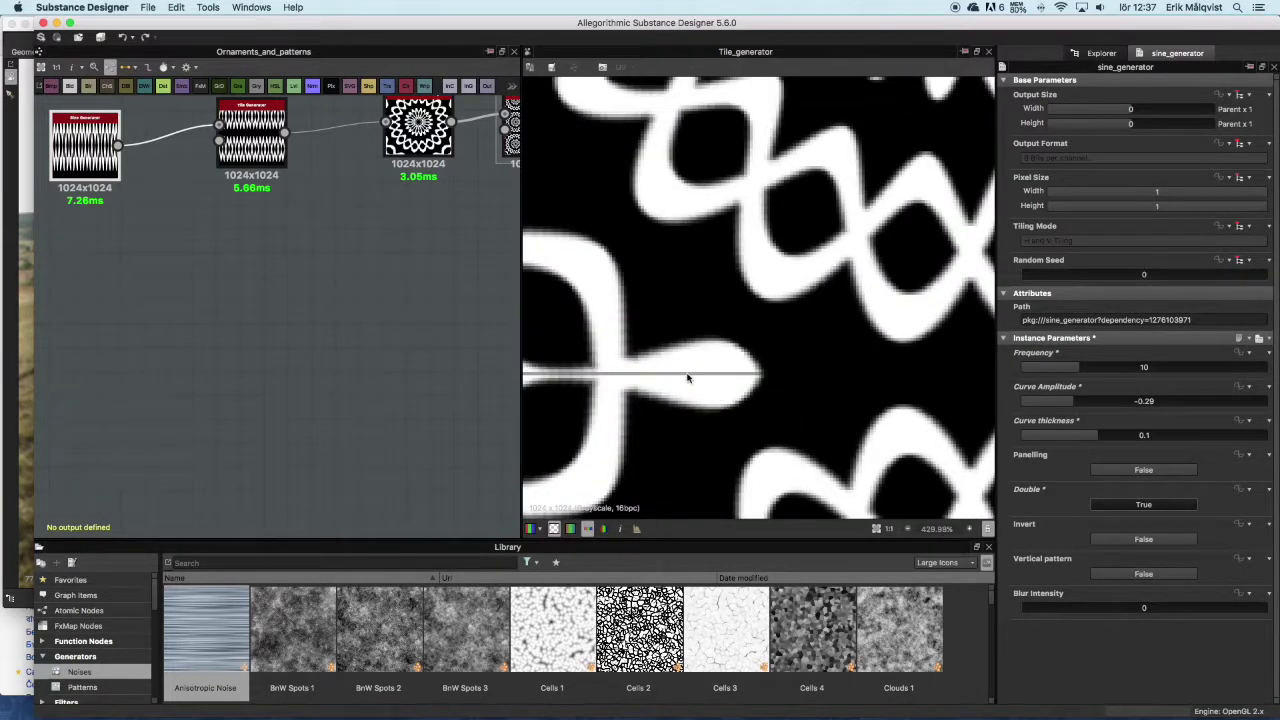
pyautogui.scroll(-6, 688, 382)
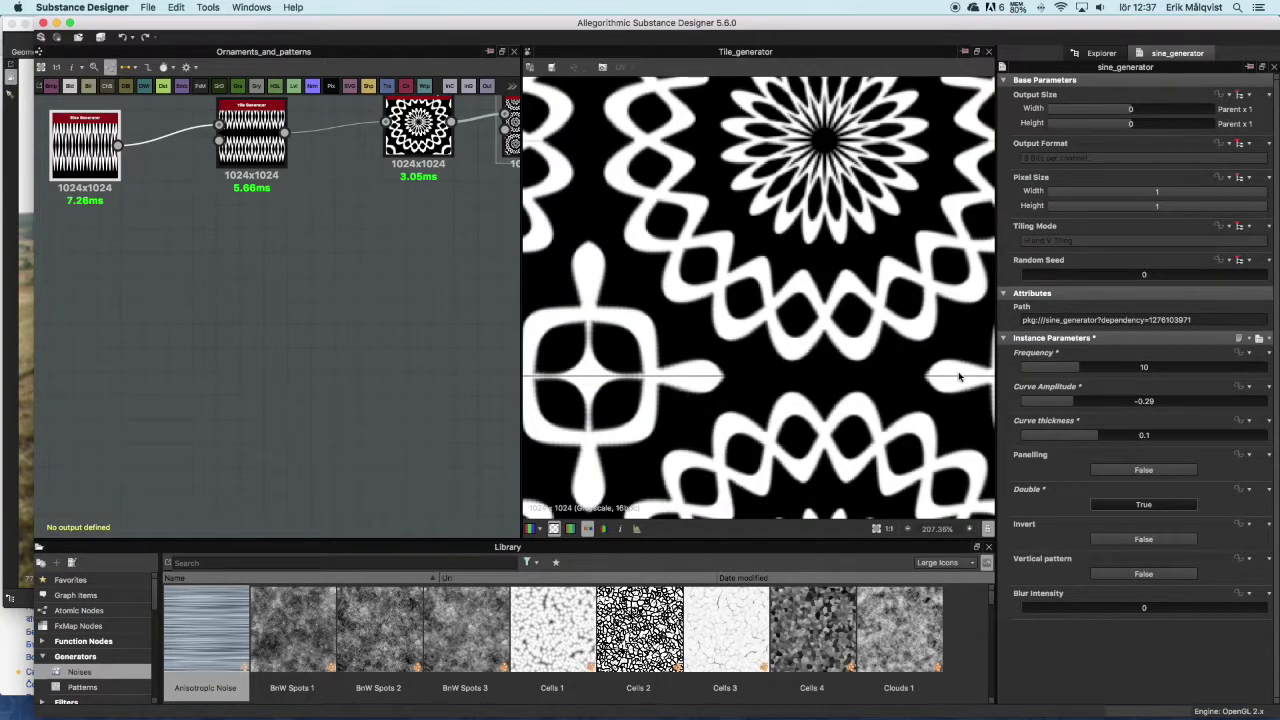
pyautogui.scroll(2, 645, 333)
pyautogui.scroll(-2, 645, 333)
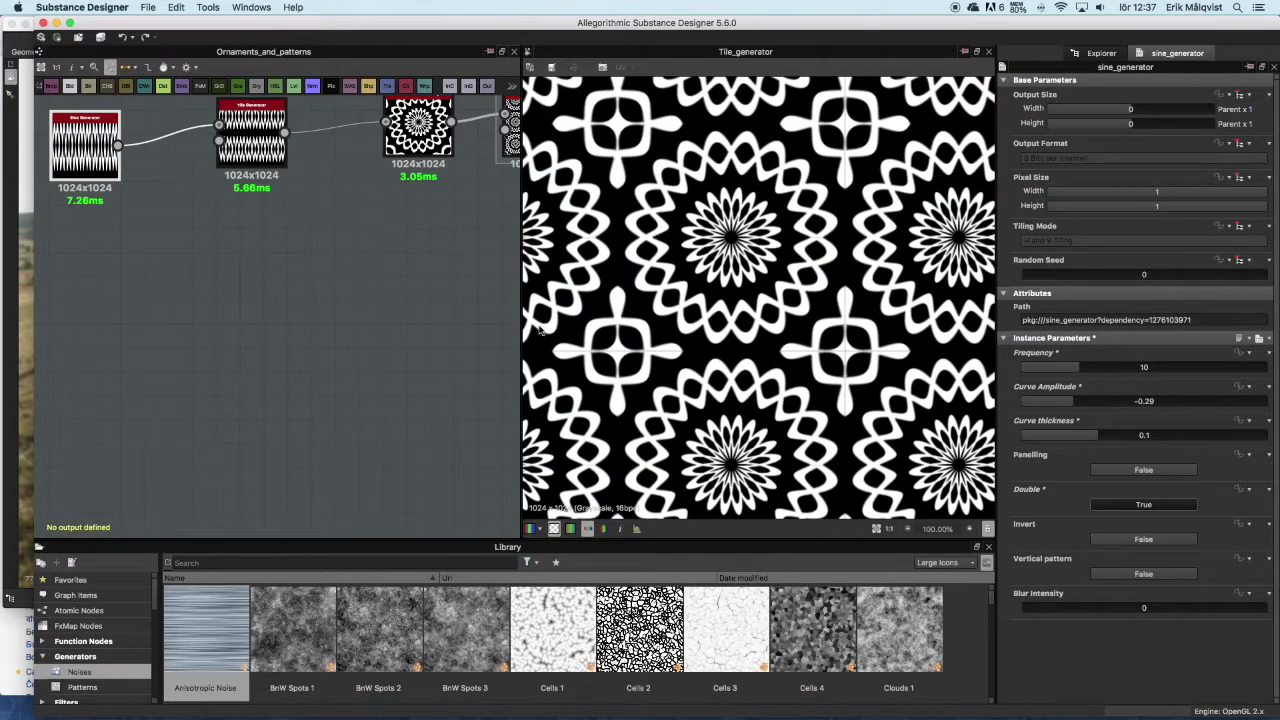
# Step: Set the image input filtering of the Tile Generator that follows the Sine Generator to Nearest
pyautogui.moveTo(282, 205); pyautogui.dragTo(223, 292, button='middle')
pyautogui.click(183, 229)
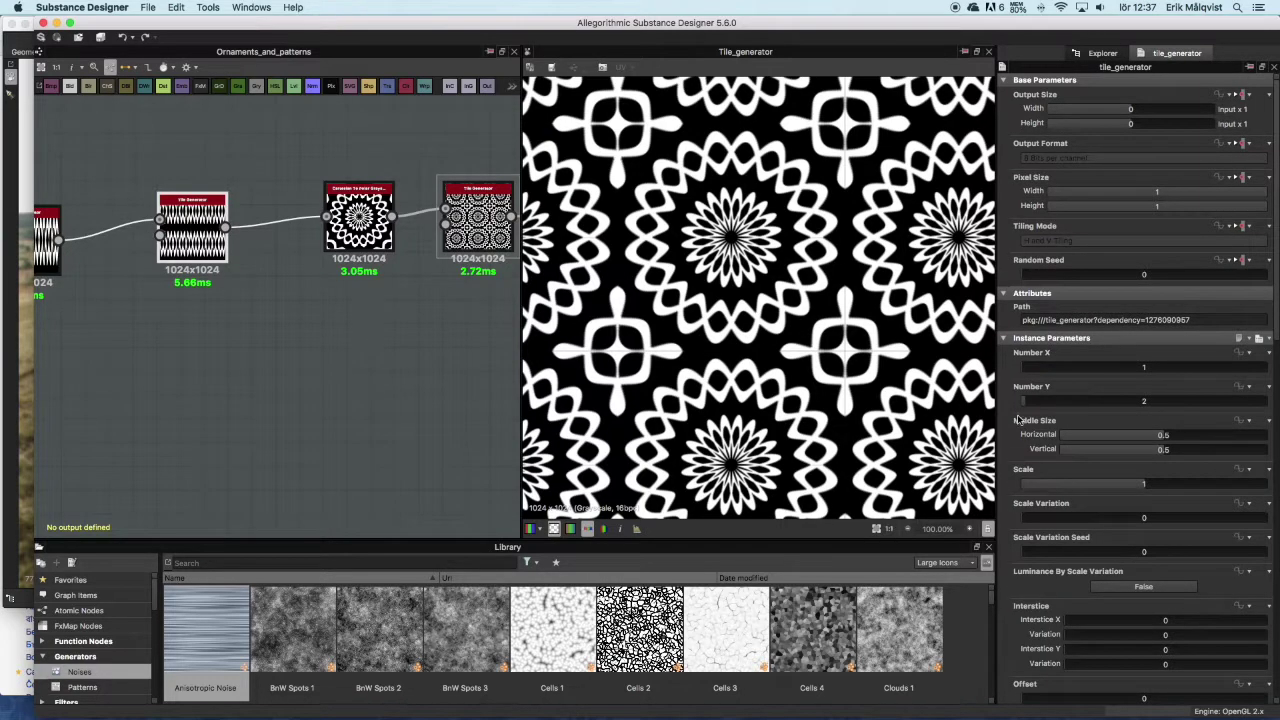
pyautogui.scroll(-10, 1010, 393)
pyautogui.scroll(-4, 1010, 400)
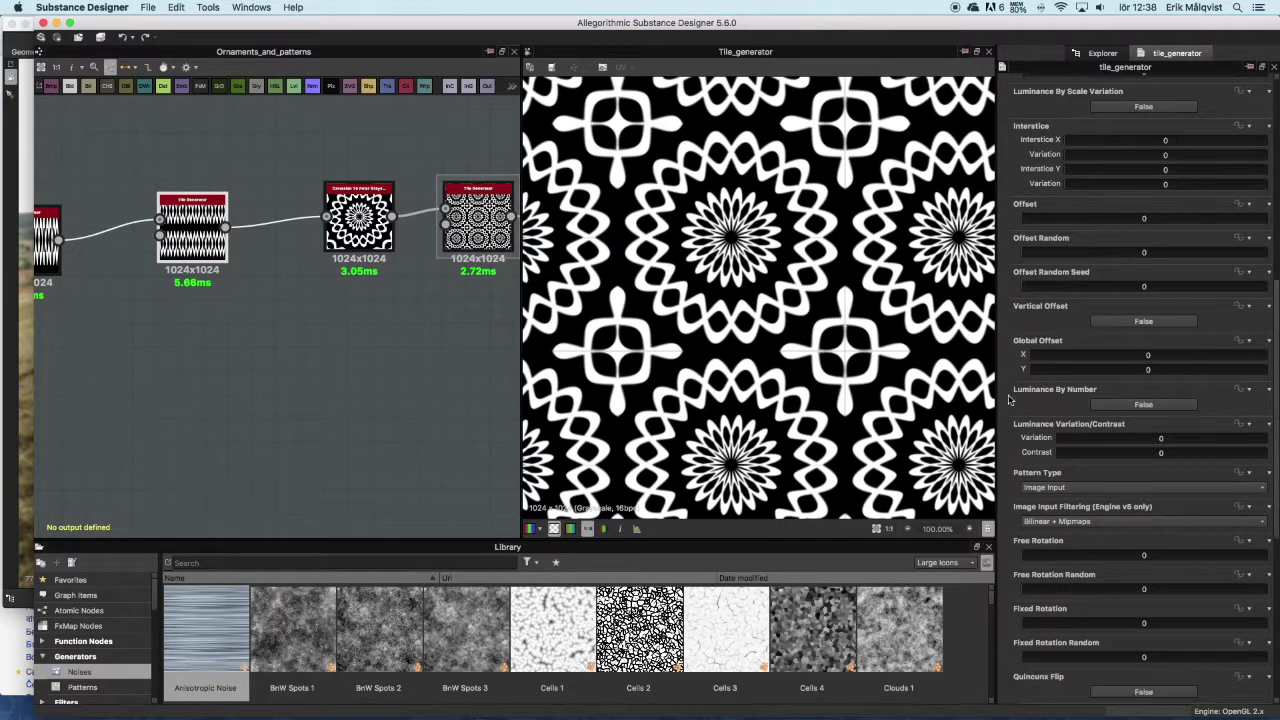
pyautogui.click(1024, 401)
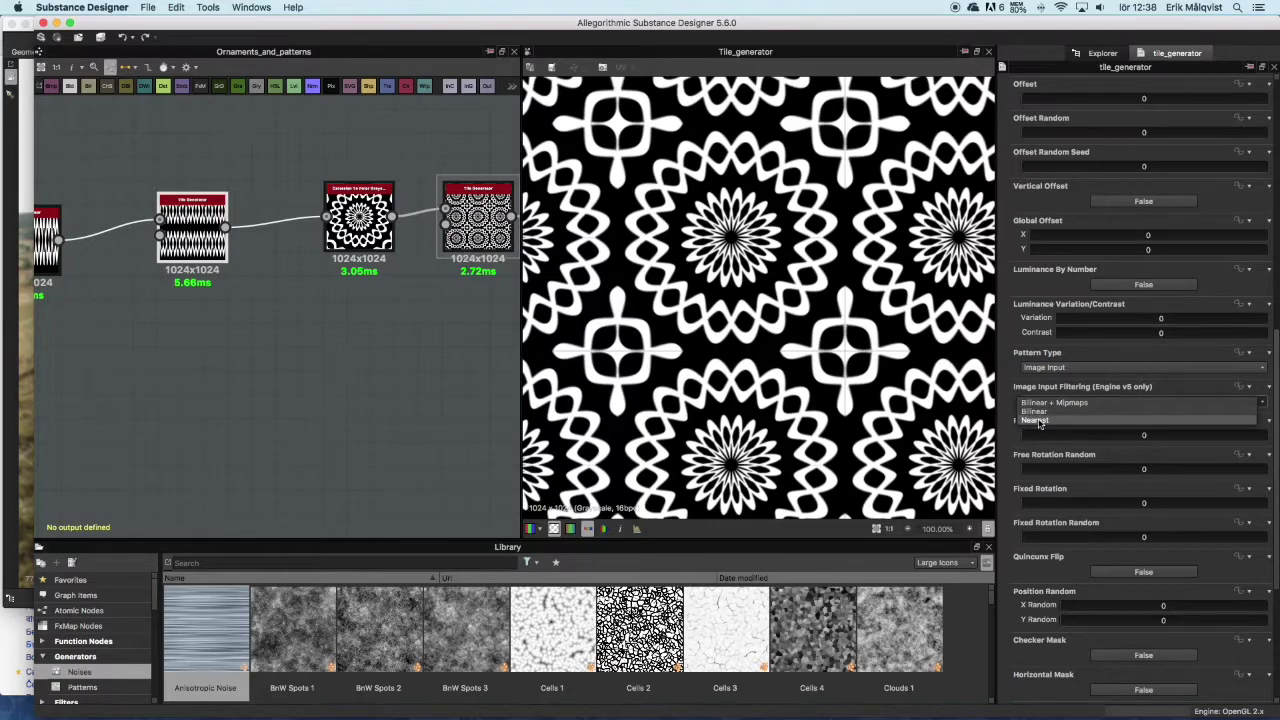
pyautogui.click(1050, 402)
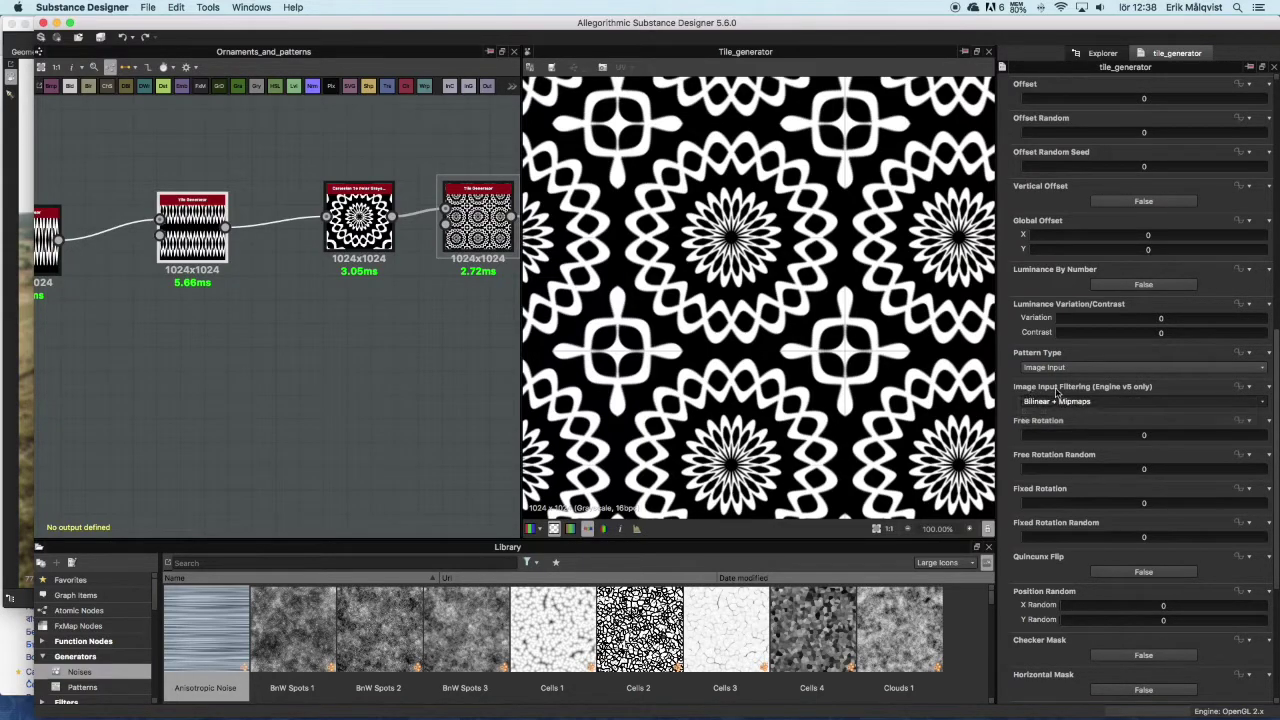
pyautogui.click(1058, 402)
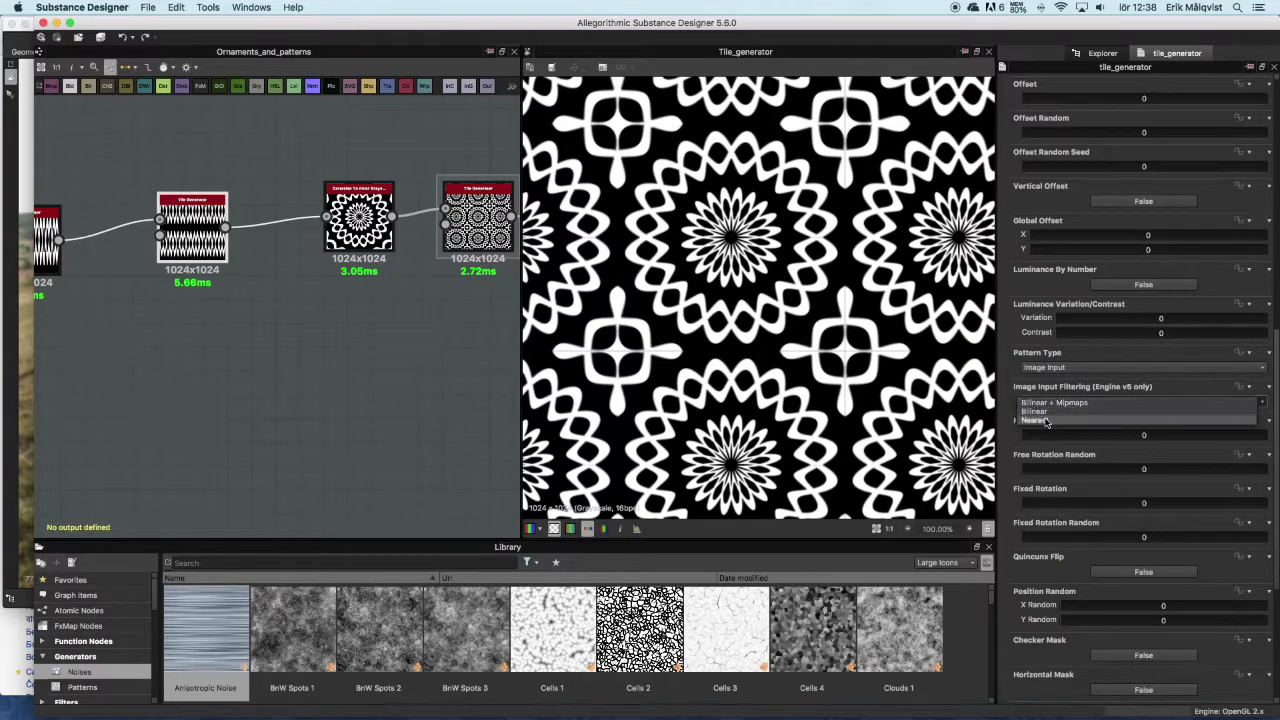
pyautogui.click(1047, 421)
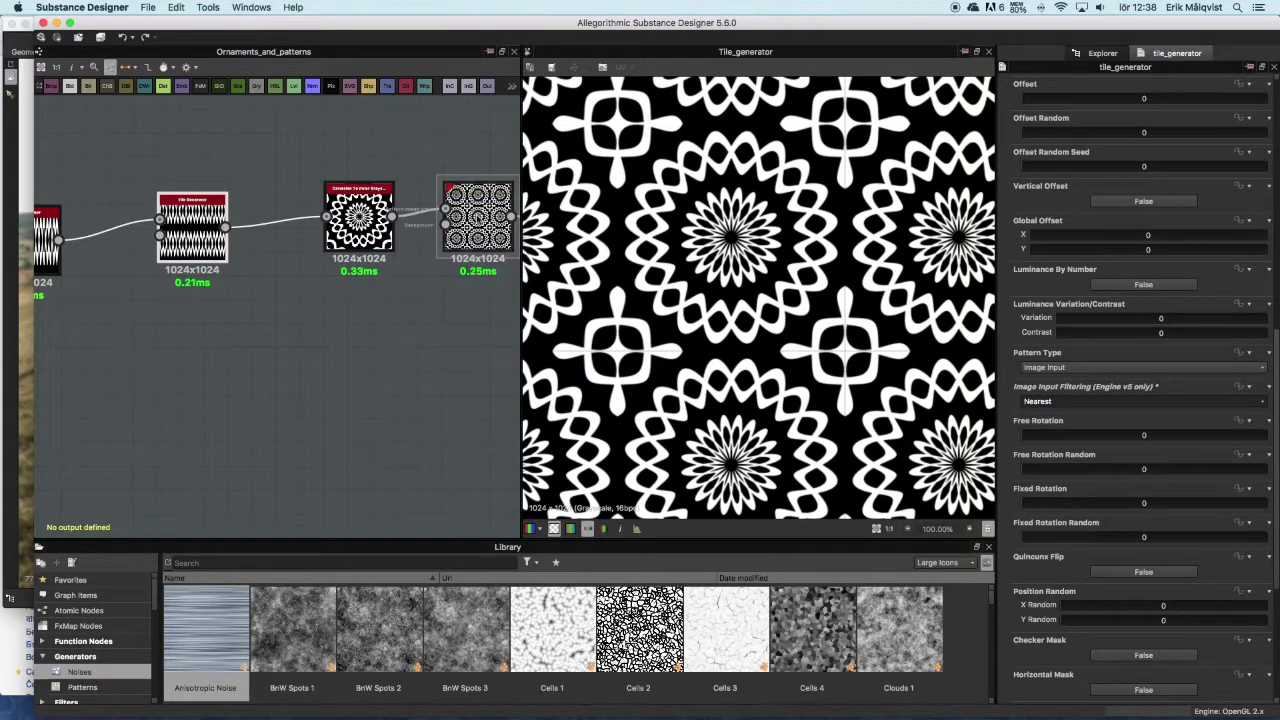
# Step: Set the image input filtering of the final Tile Generator in the sine chain to Nearest as well
pyautogui.hotkey('ctrl', 'z')
pyautogui.scroll(-5, 1015, 447)
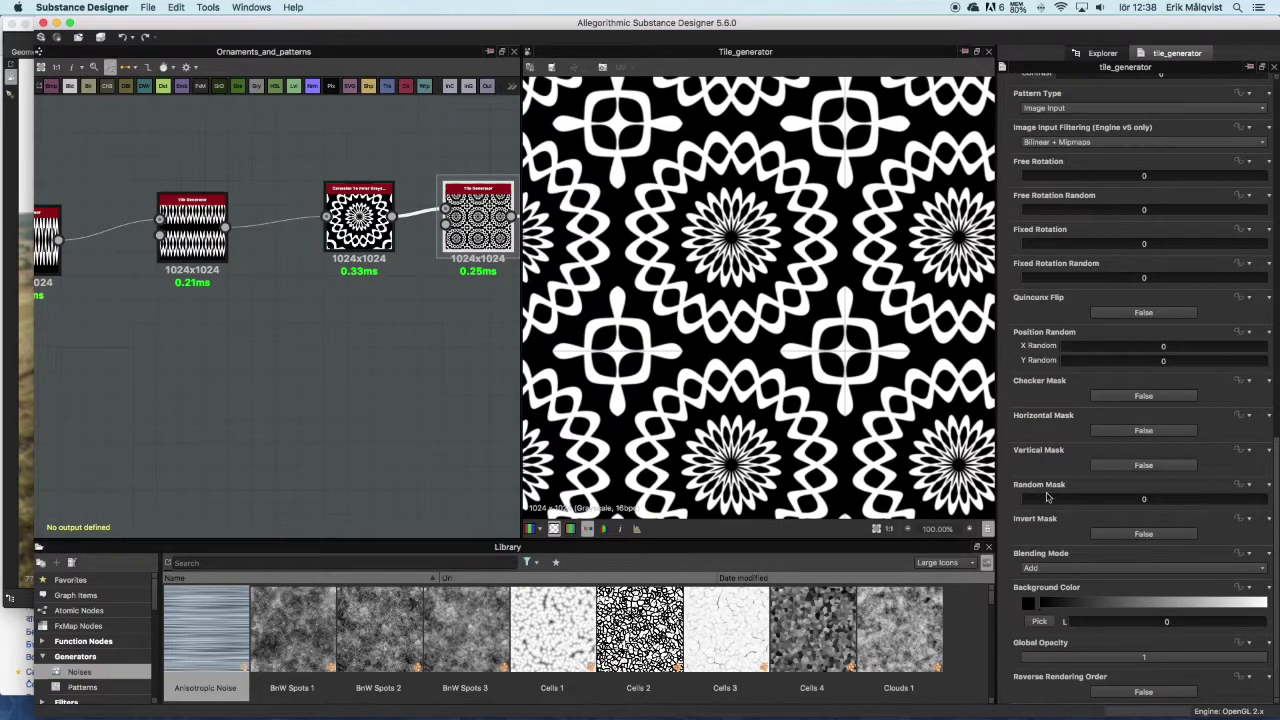
pyautogui.hotkey('ctrl', 'shift', 'z')
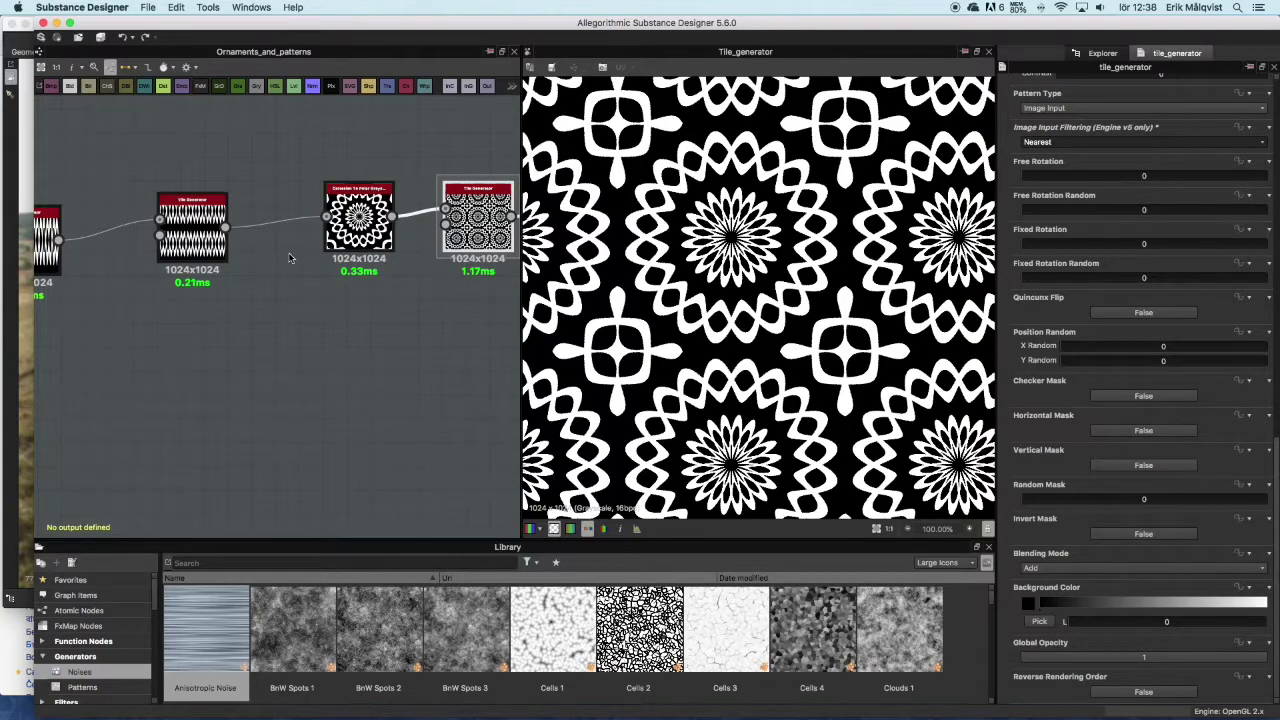
# Step: Inspect the sharpened circular pattern in the 2D view and on the cube in the 3D view, and return to the graph
pyautogui.scroll(-5, 444, 286)
pyautogui.scroll(3, 451, 233)
pyautogui.moveTo(451, 233); pyautogui.dragTo(361, 178, button='middle')
pyautogui.moveTo(383, 381); pyautogui.dragTo(227, 345, button='middle')
pyautogui.scroll(-6, 812, 233)
pyautogui.scroll(3, 812, 233)
pyautogui.click(14, 343)
pyautogui.moveTo(330, 320); pyautogui.dragTo(254, 265)
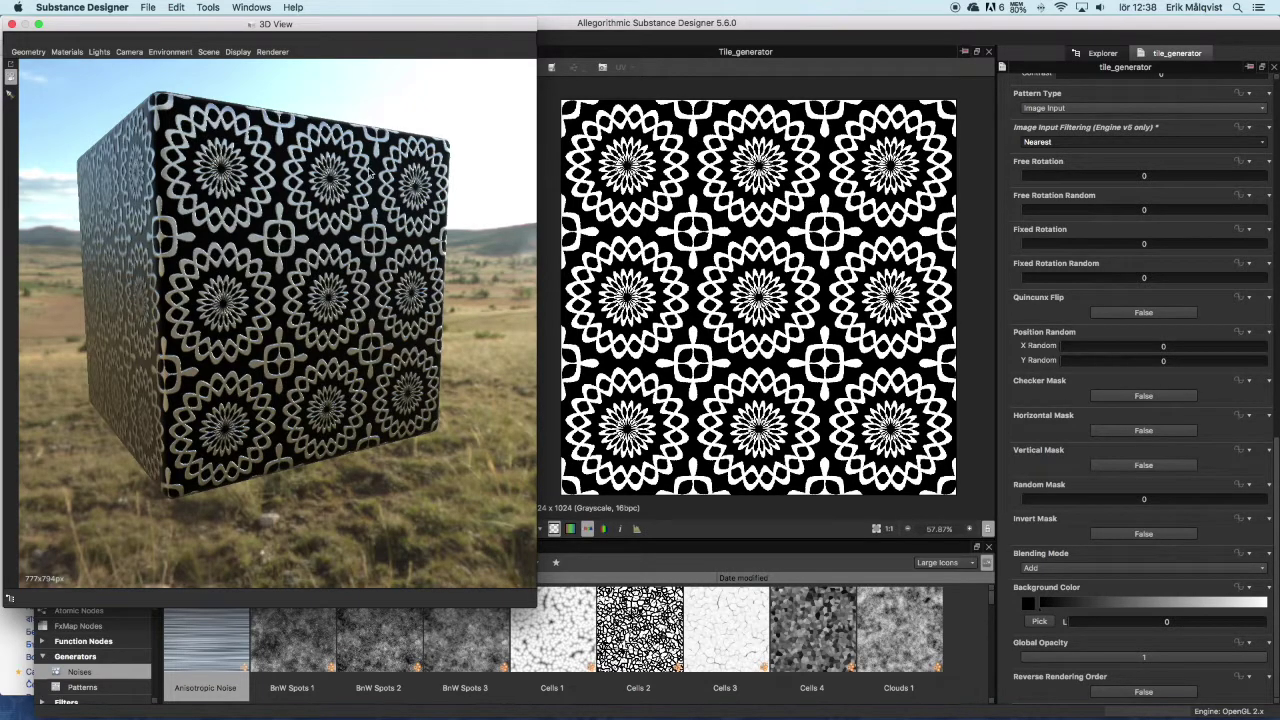
pyautogui.moveTo(381, 219); pyautogui.dragTo(263, 188)
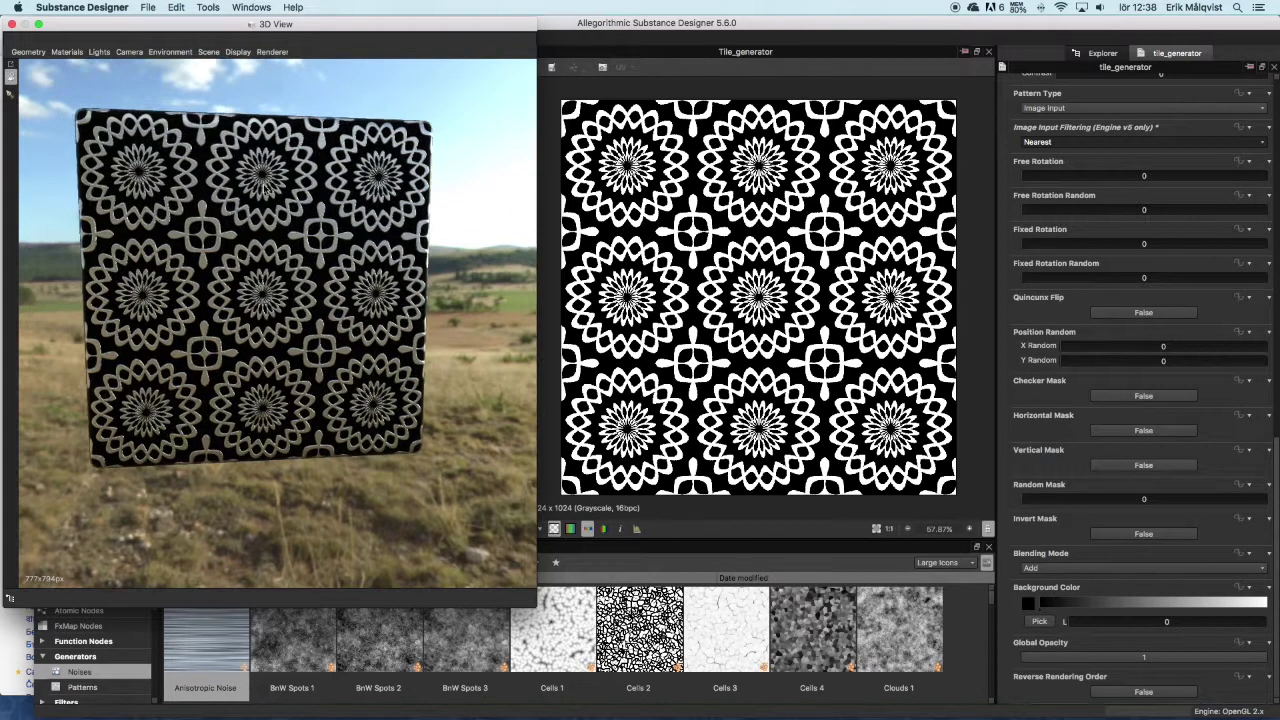
pyautogui.click(637, 342)
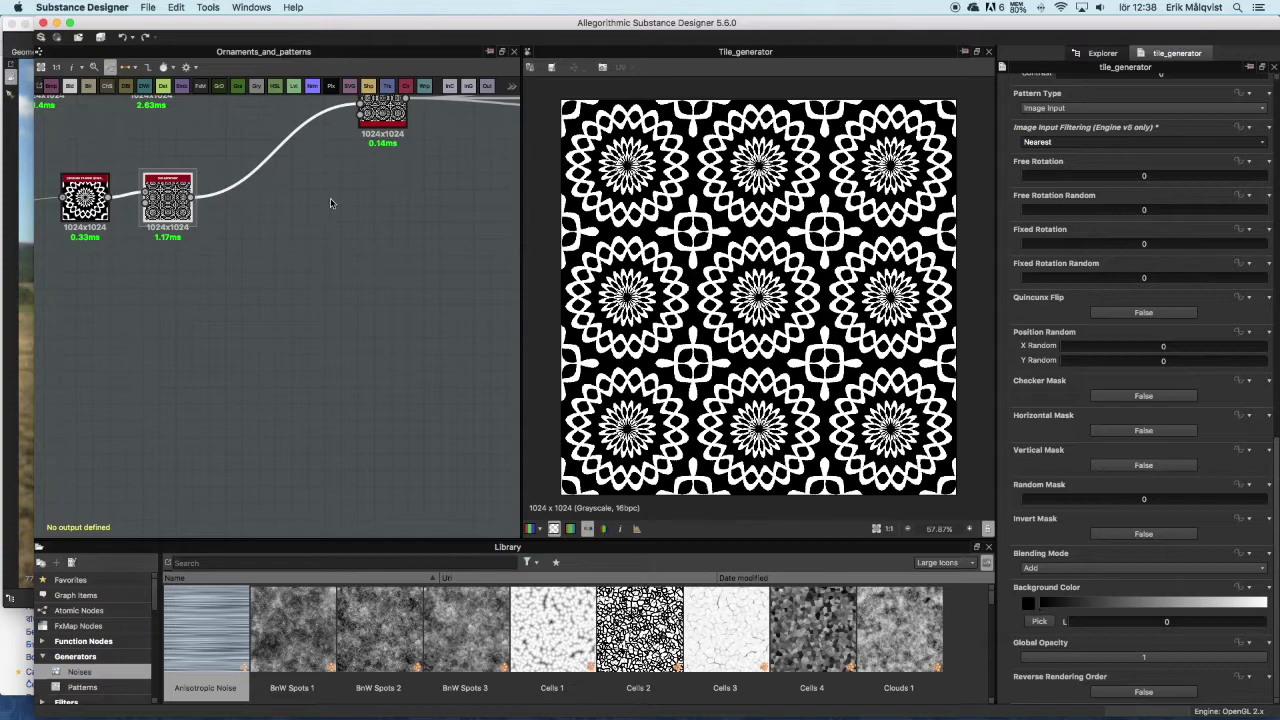
# Step: Preview the Multi Switch Grayscale node and set its input selection to 2
pyautogui.moveTo(330, 203); pyautogui.dragTo(279, 261, button='middle')
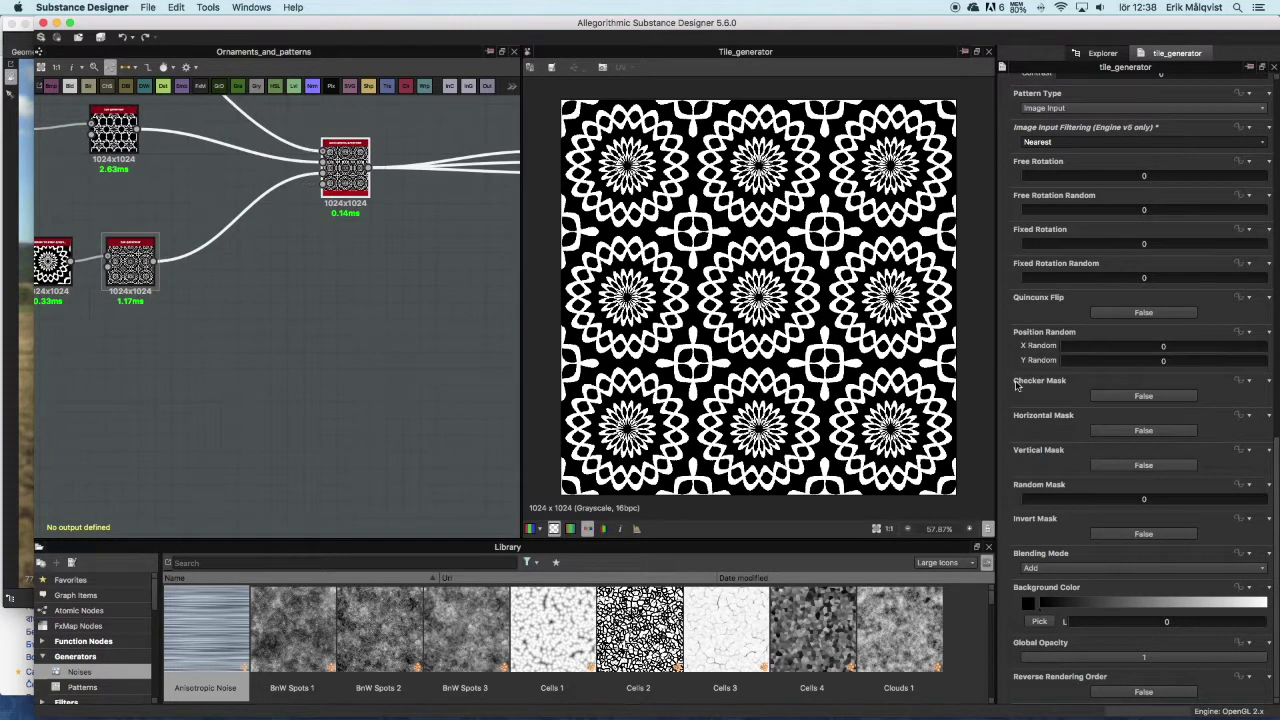
pyautogui.click(326, 150)
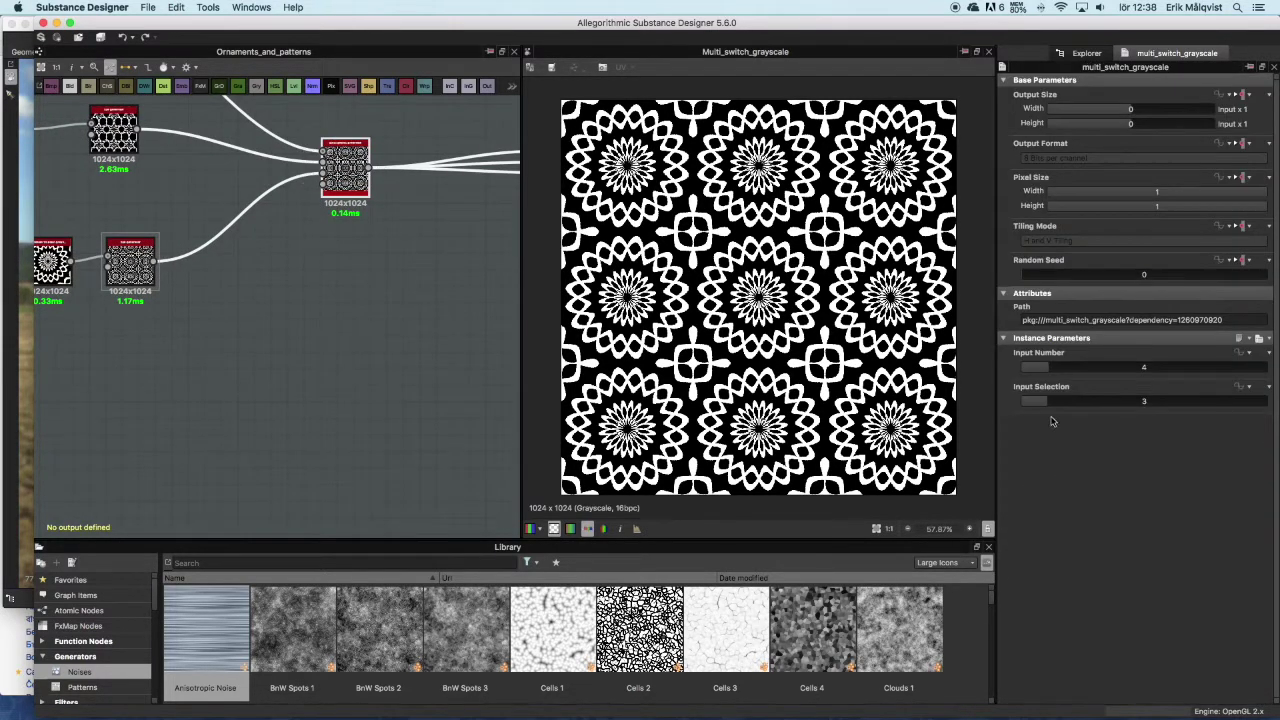
pyautogui.moveTo(1041, 403); pyautogui.dragTo(1037, 403)
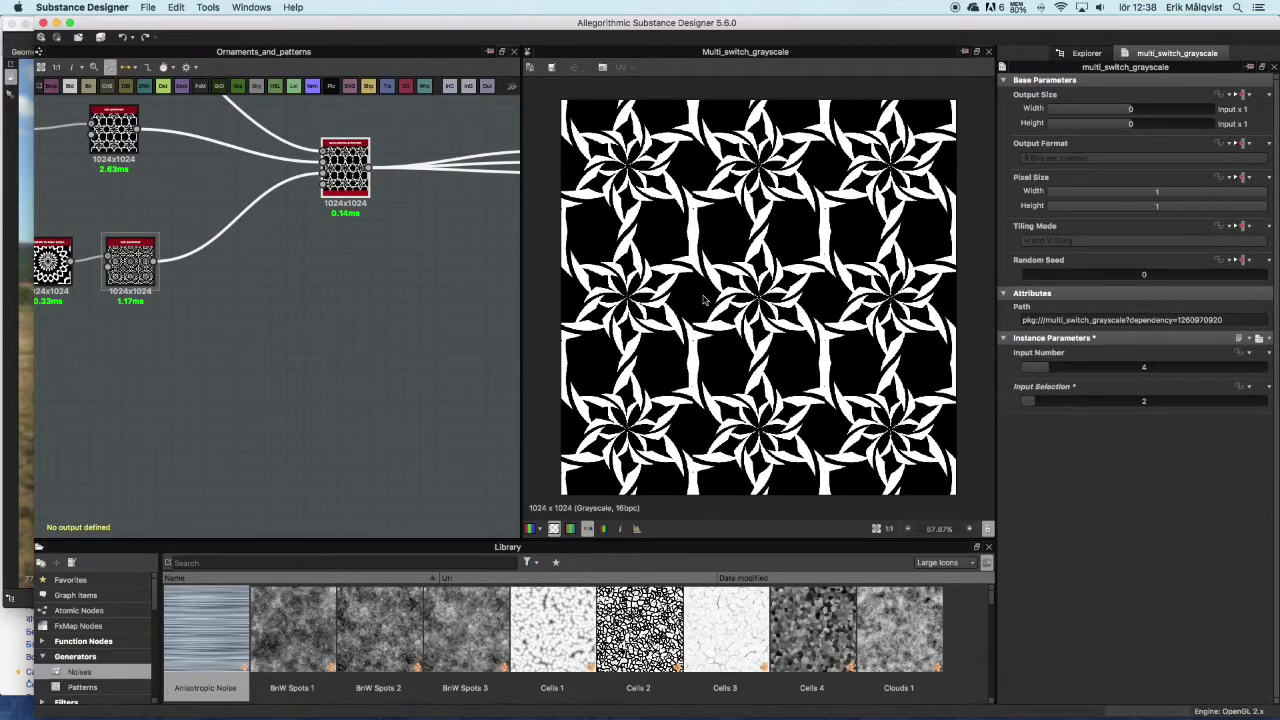
# Step: Examine the star ornament pattern up close on the cube in the 3D view and return to the graph
pyautogui.click(26, 284)
pyautogui.moveTo(362, 260); pyautogui.dragTo(186, 230)
pyautogui.scroll(5, 312, 268)
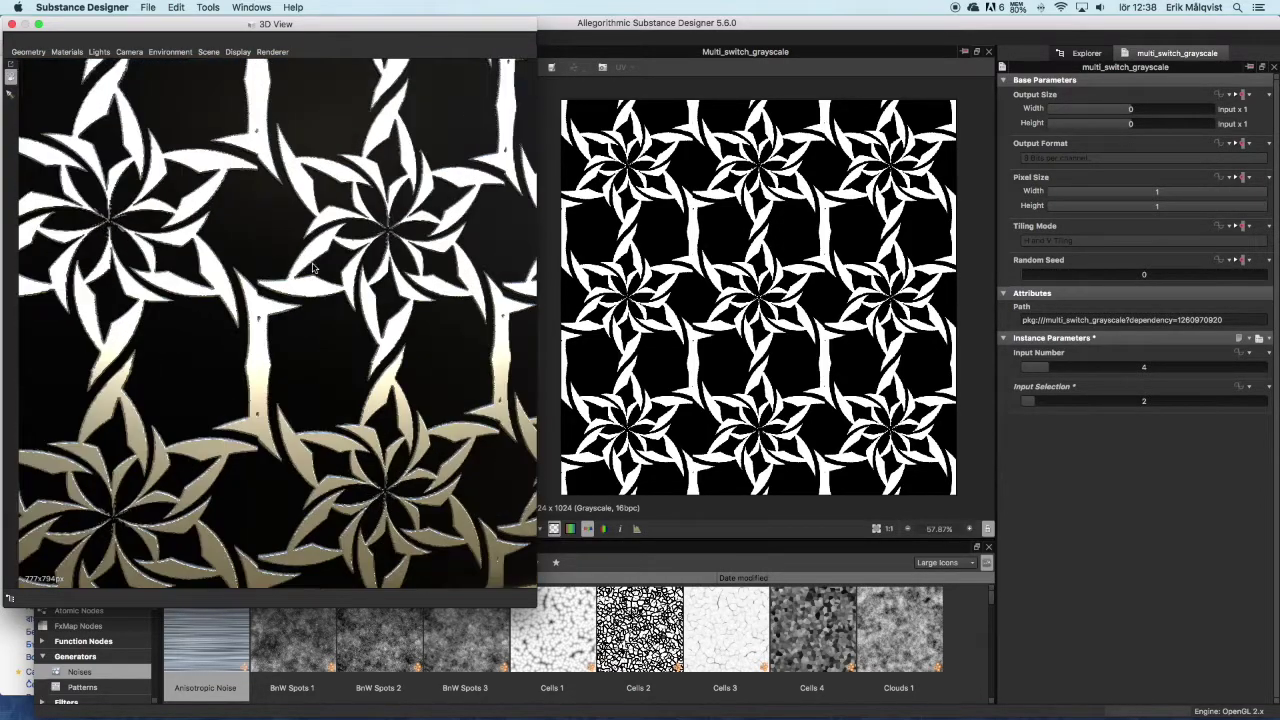
pyautogui.scroll(-5, 312, 268)
pyautogui.click(737, 296)
# Step: Inspect the Polygon 1 node's parameters and preview the Tile Generator it feeds
pyautogui.moveTo(174, 210); pyautogui.dragTo(499, 301, button='middle')
pyautogui.scroll(5, 182, 248)
pyautogui.click(144, 208)
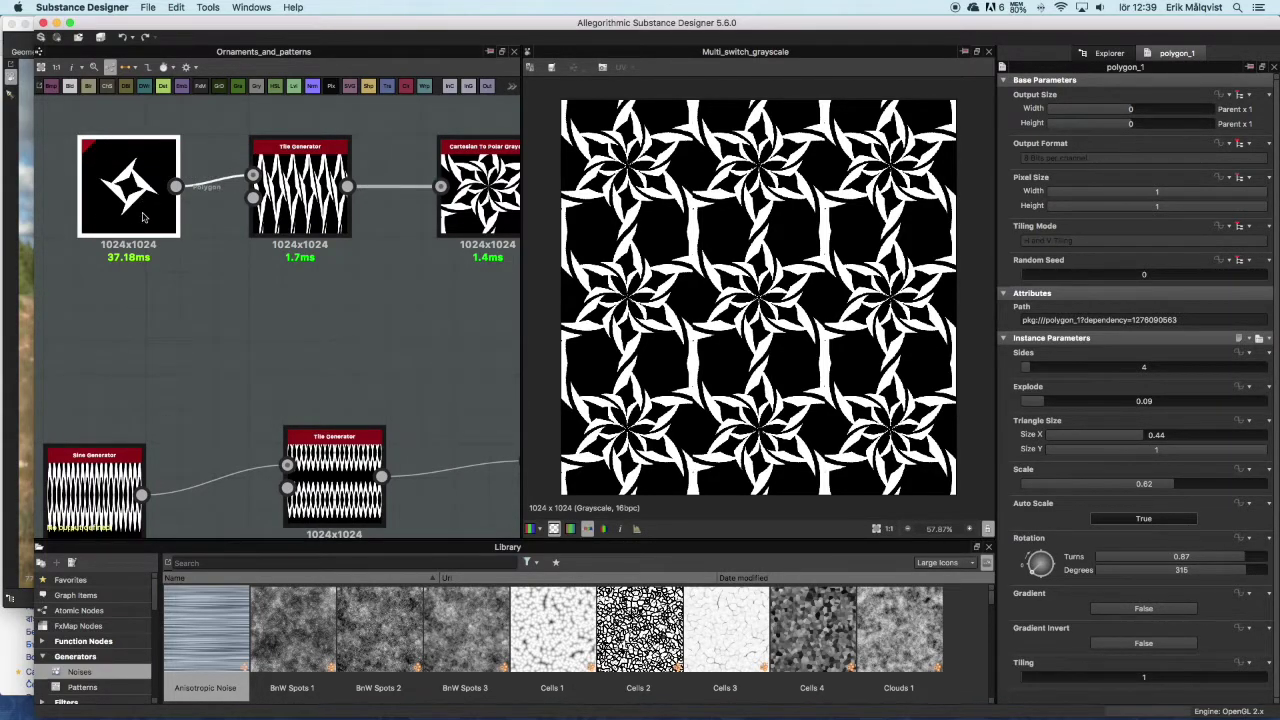
pyautogui.doubleClick(300, 195)
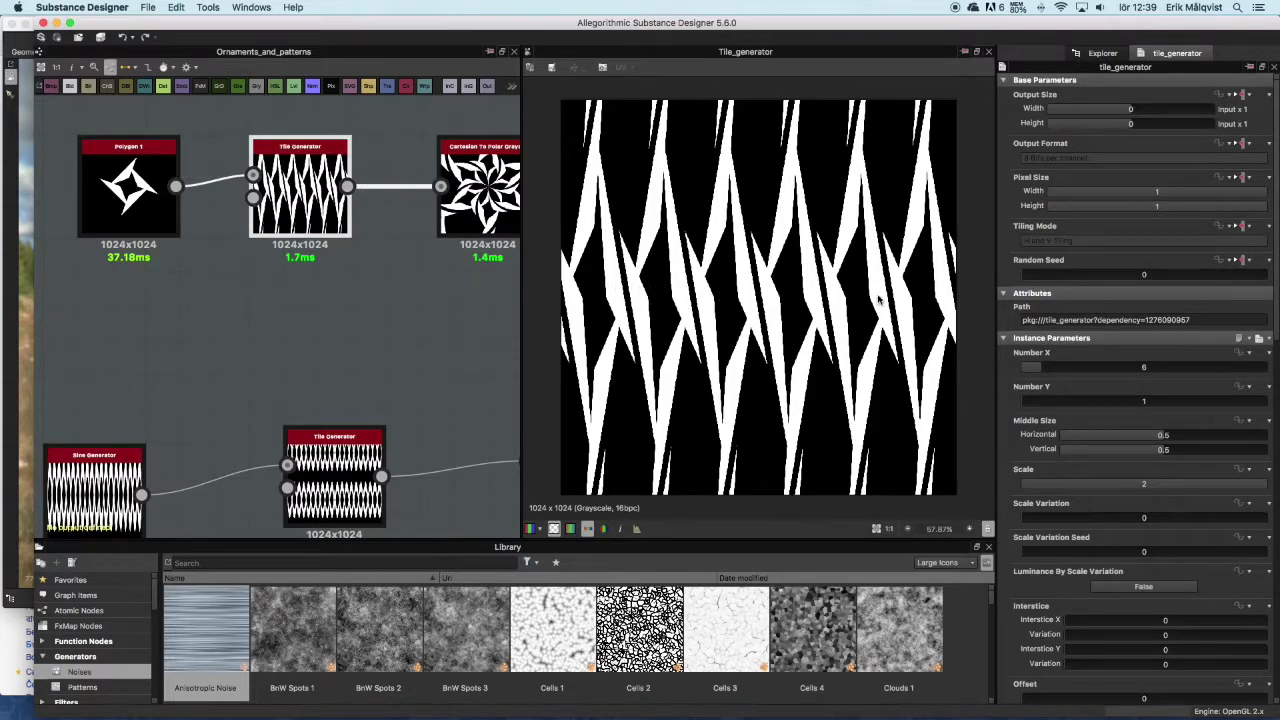
pyautogui.scroll(-1, 879, 298)
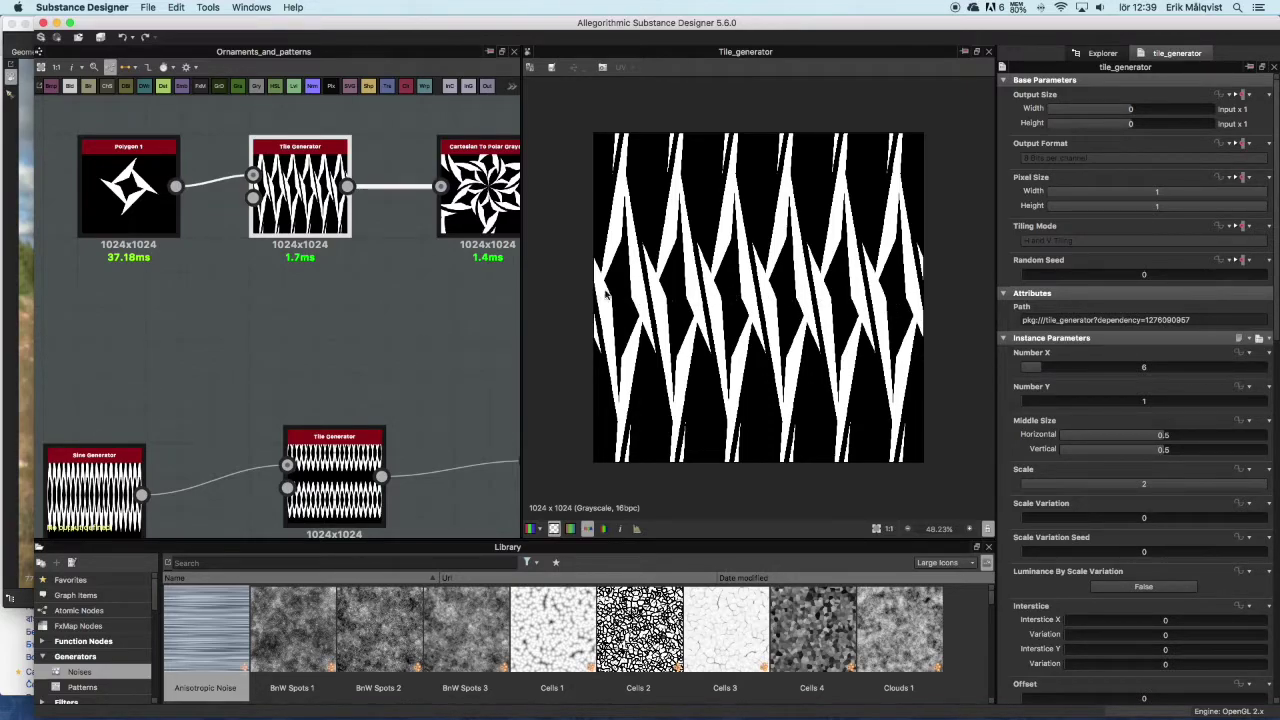
# Step: Preview the polygon chain's Cartesian To Polar Grayscale node and its final Tile Generator in the 2D view
pyautogui.moveTo(420, 270); pyautogui.dragTo(277, 387, button='middle')
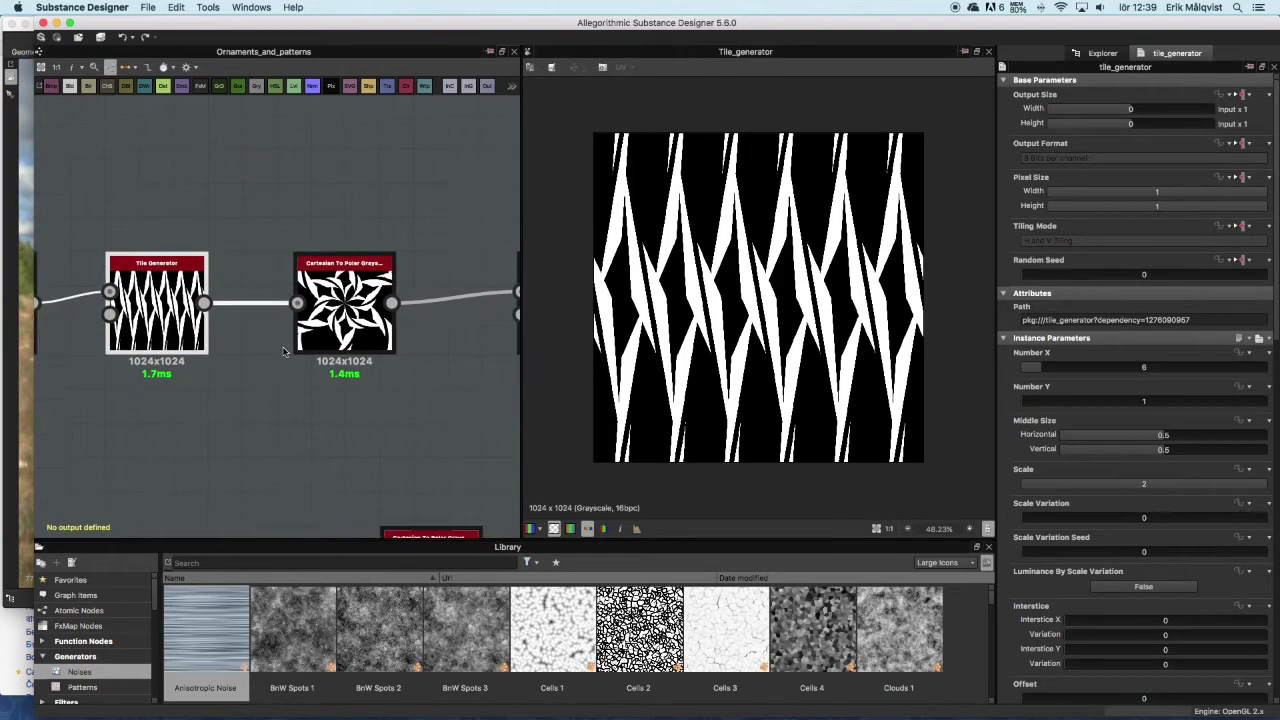
pyautogui.doubleClick(360, 310)
pyautogui.scroll(-3, 797, 322)
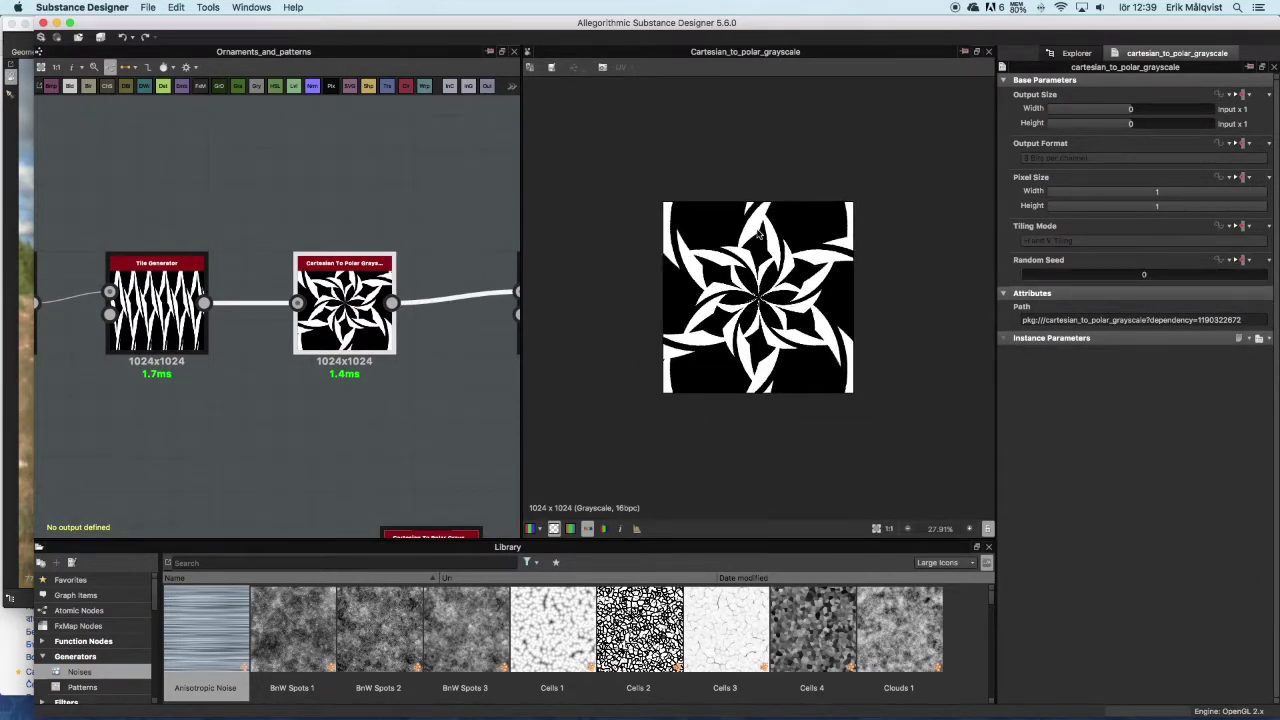
pyautogui.moveTo(424, 304); pyautogui.dragTo(274, 209, button='middle')
pyautogui.click(440, 205)
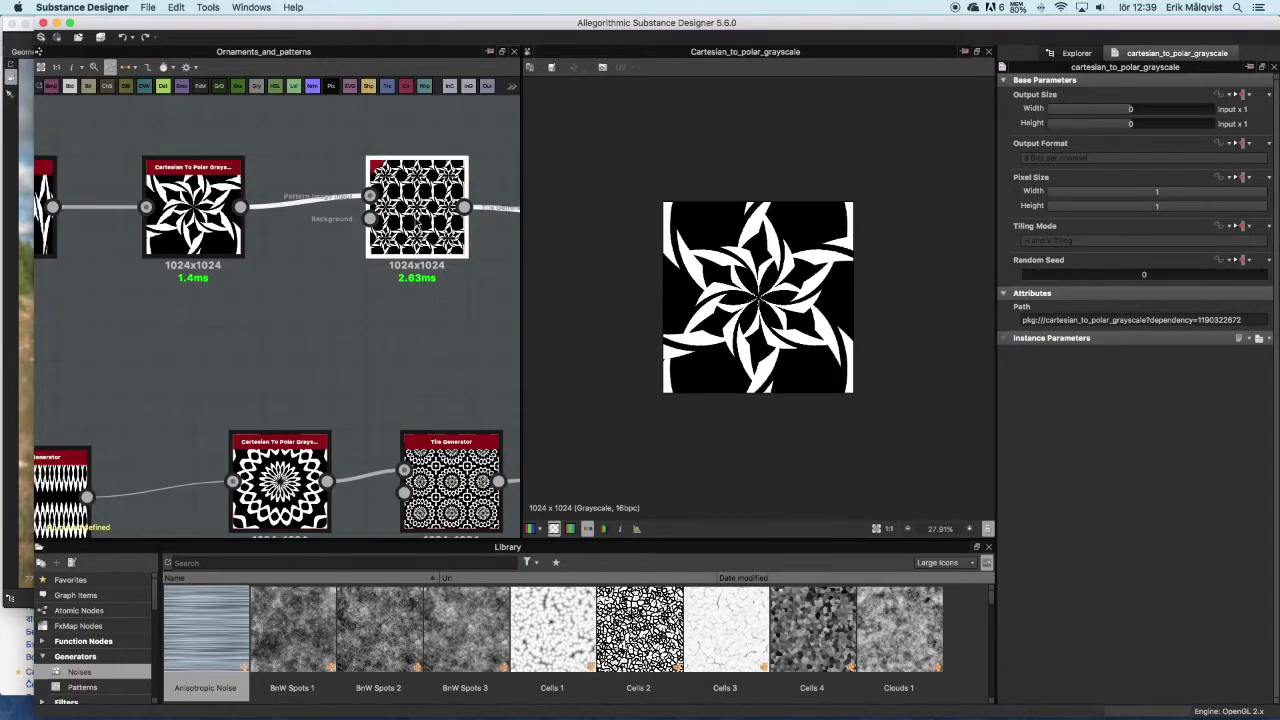
pyautogui.doubleClick(416, 207)
pyautogui.scroll(4, 787, 300)
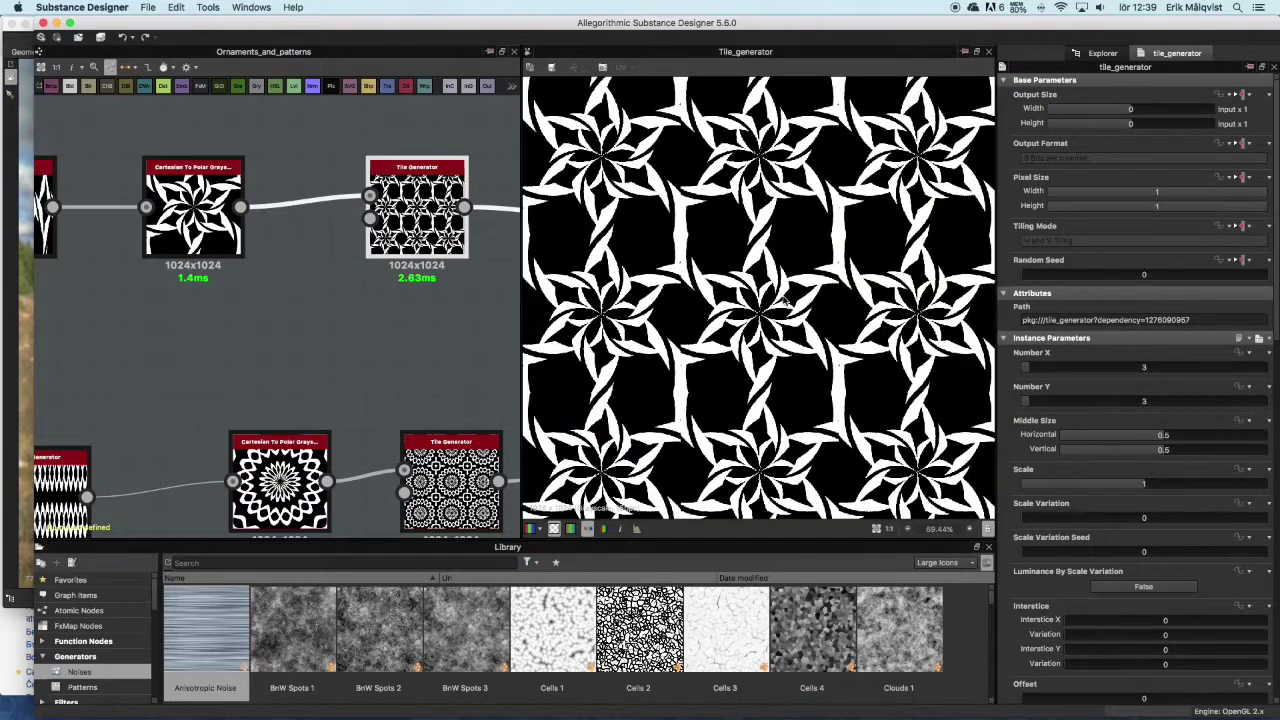
pyautogui.scroll(-2, 786, 300)
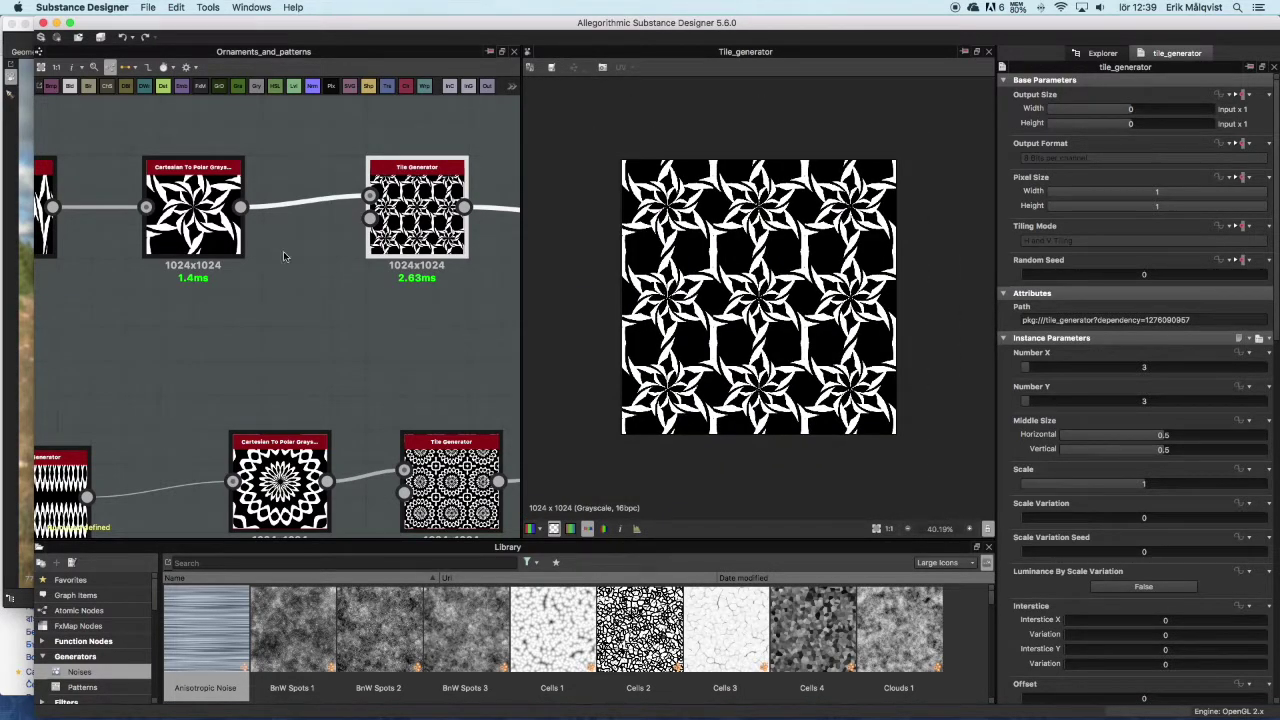
# Step: Try Number X values of 8, 10 and 3 on the Tile Generator after Polygon 1 and settle on 4
pyautogui.moveTo(171, 238); pyautogui.dragTo(367, 297, button='middle')
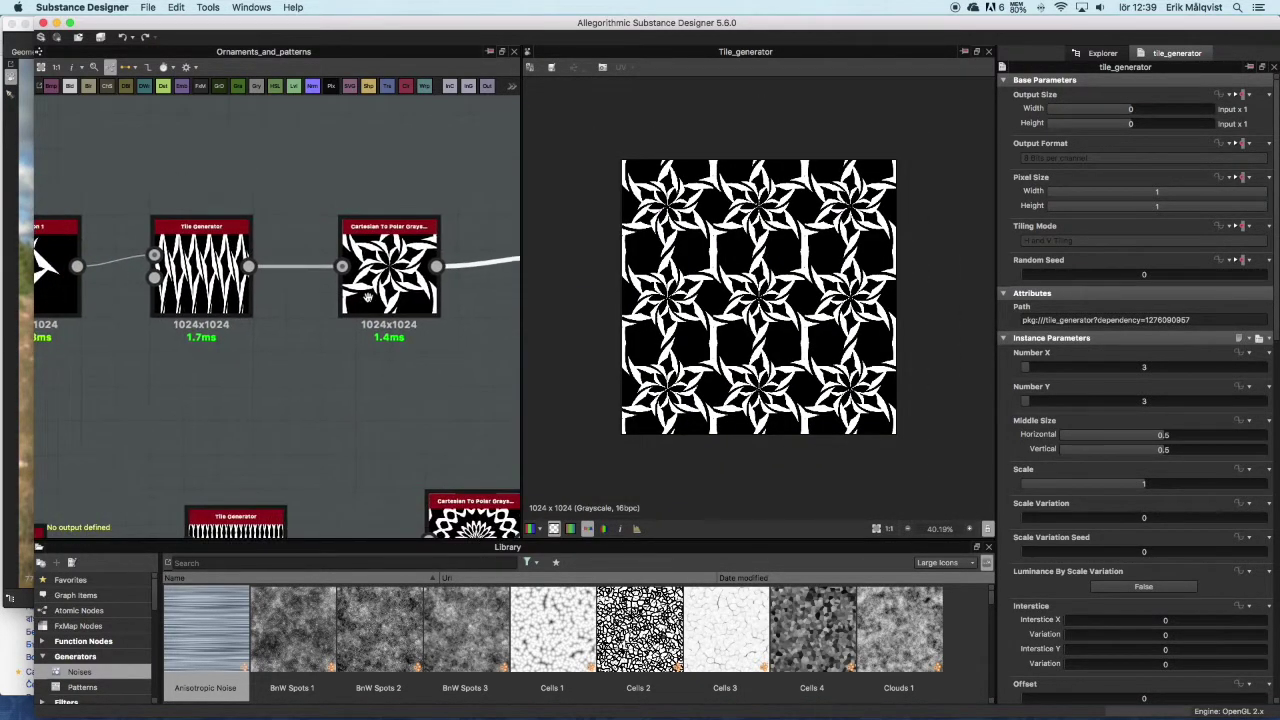
pyautogui.click(200, 275)
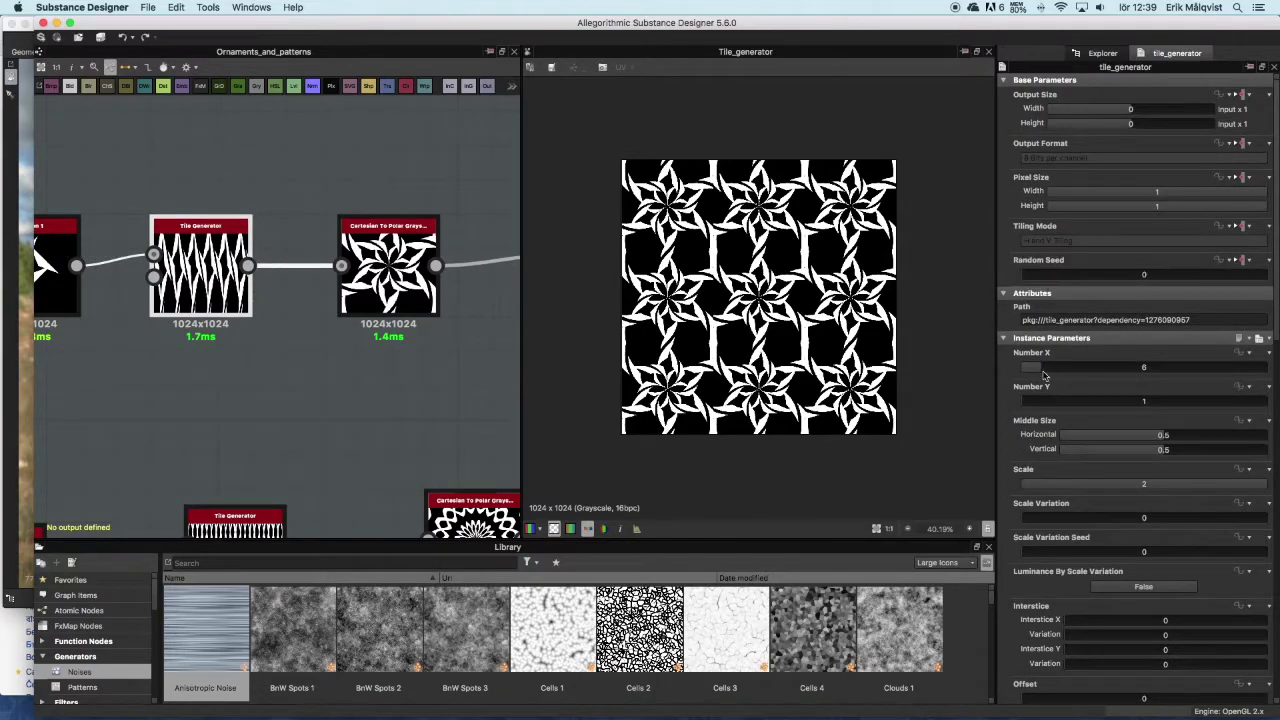
pyautogui.moveTo(1042, 372); pyautogui.dragTo(1047, 372)
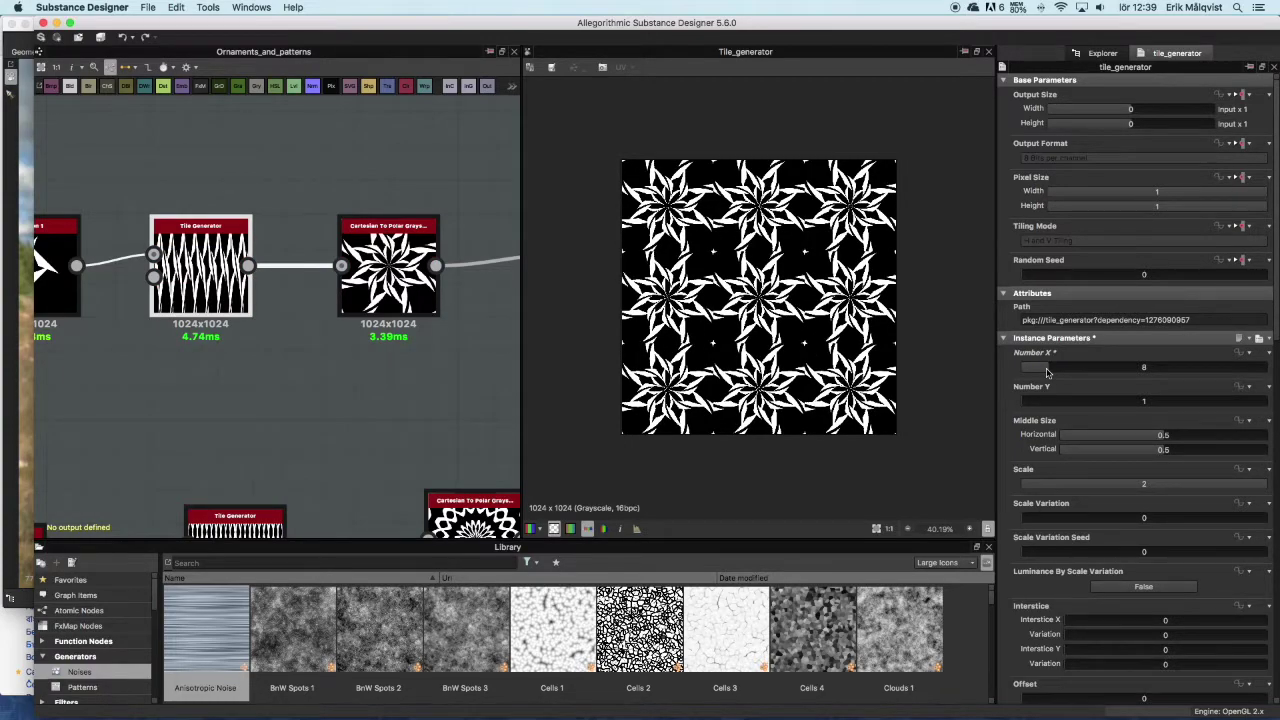
pyautogui.moveTo(1047, 372); pyautogui.dragTo(1055, 374)
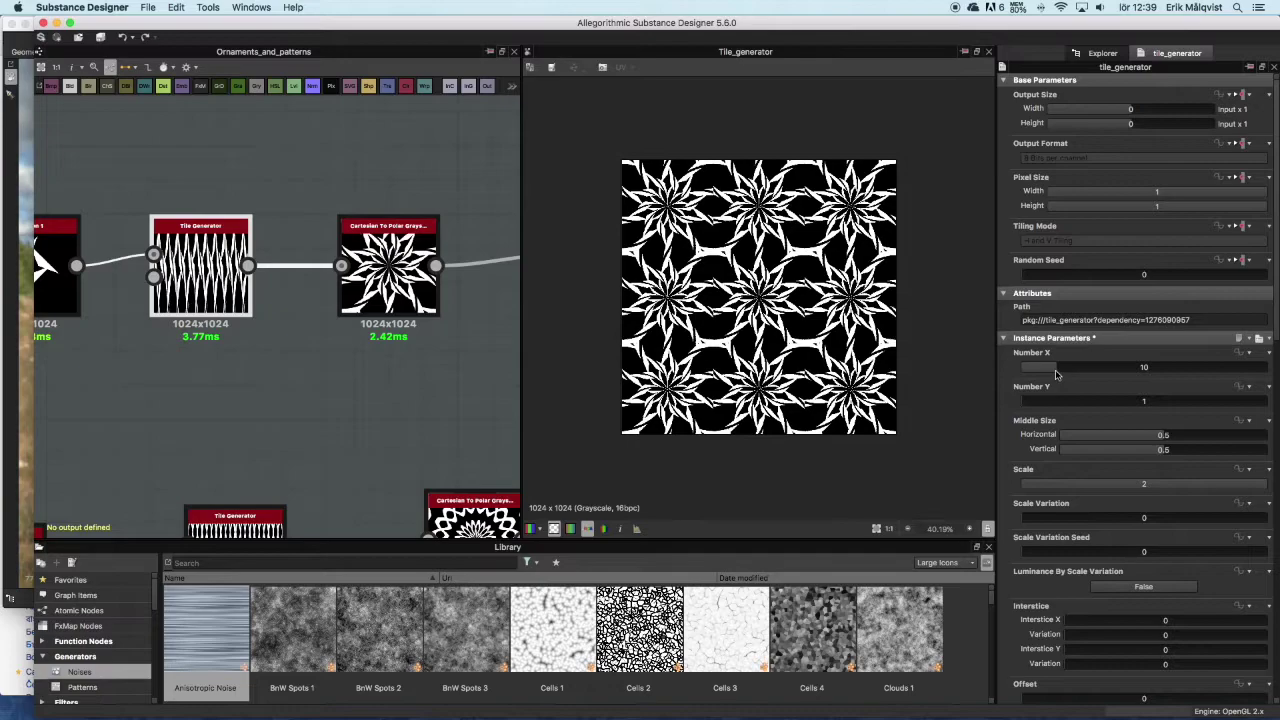
pyautogui.moveTo(1055, 374); pyautogui.dragTo(1030, 374)
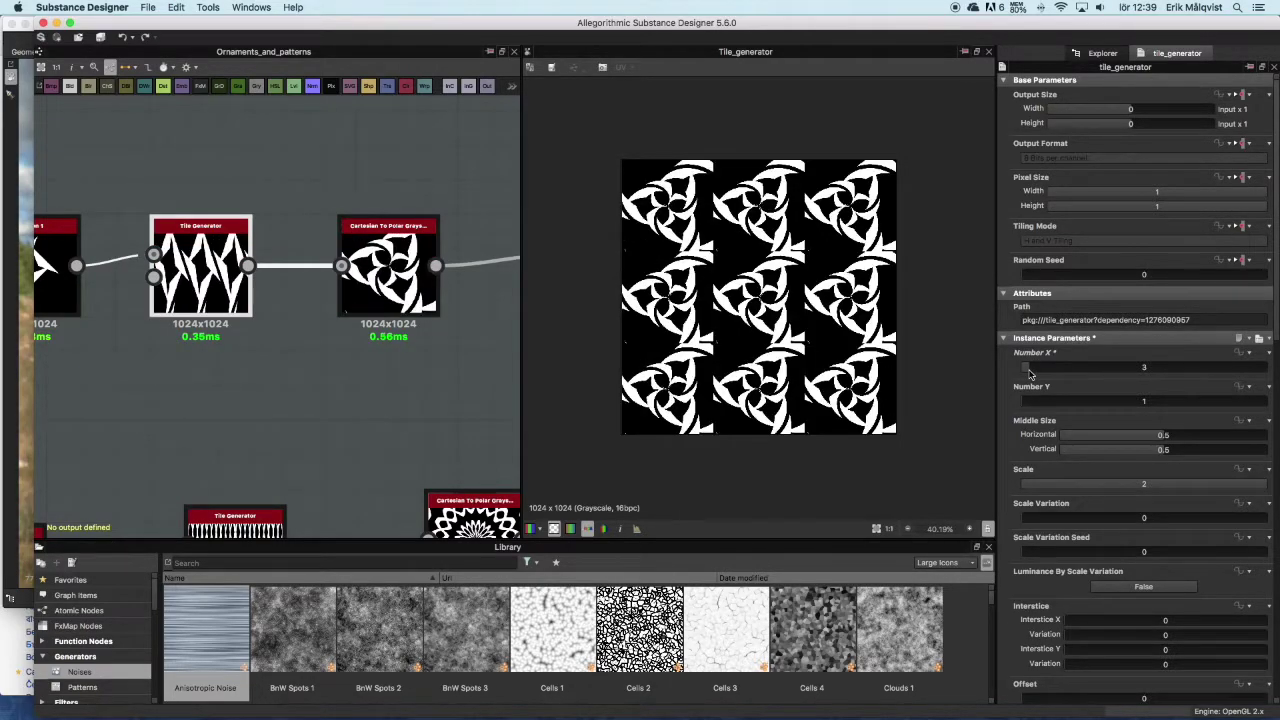
pyautogui.moveTo(1030, 374); pyautogui.dragTo(1034, 374)
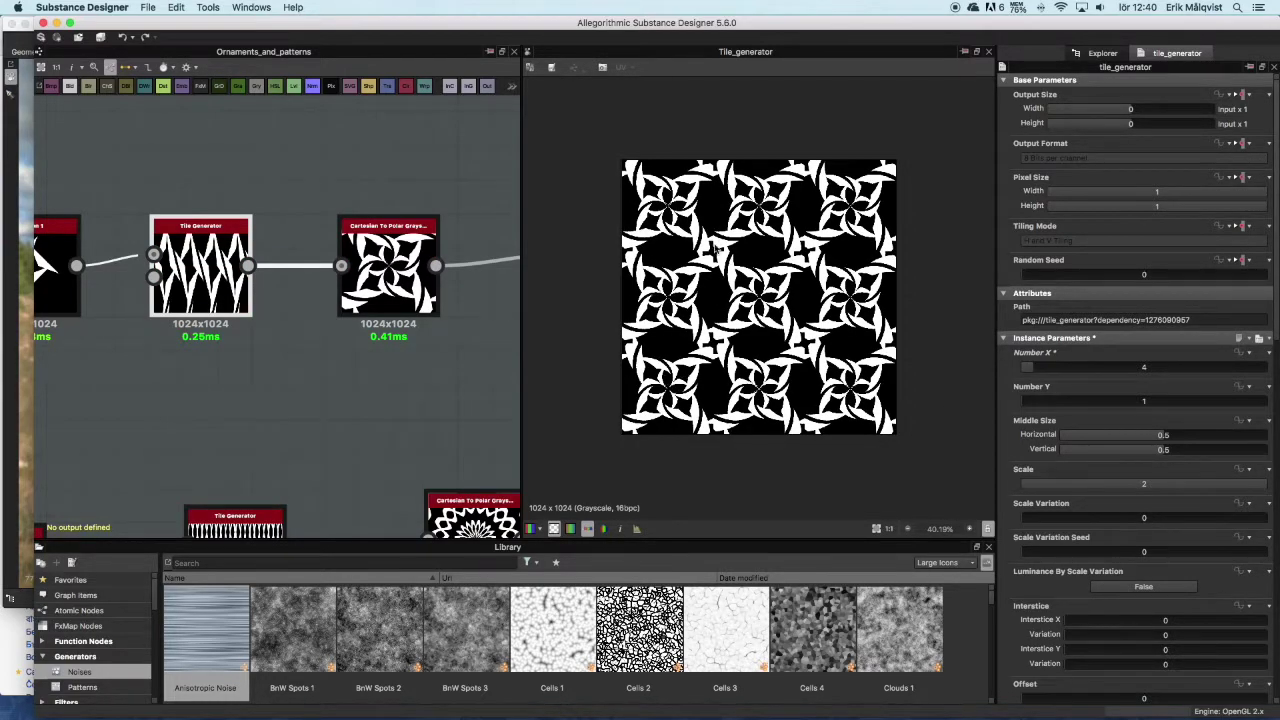
# Step: Check the four-petal pattern on the cube in the 3D view and return to the graph
pyautogui.click(30, 401)
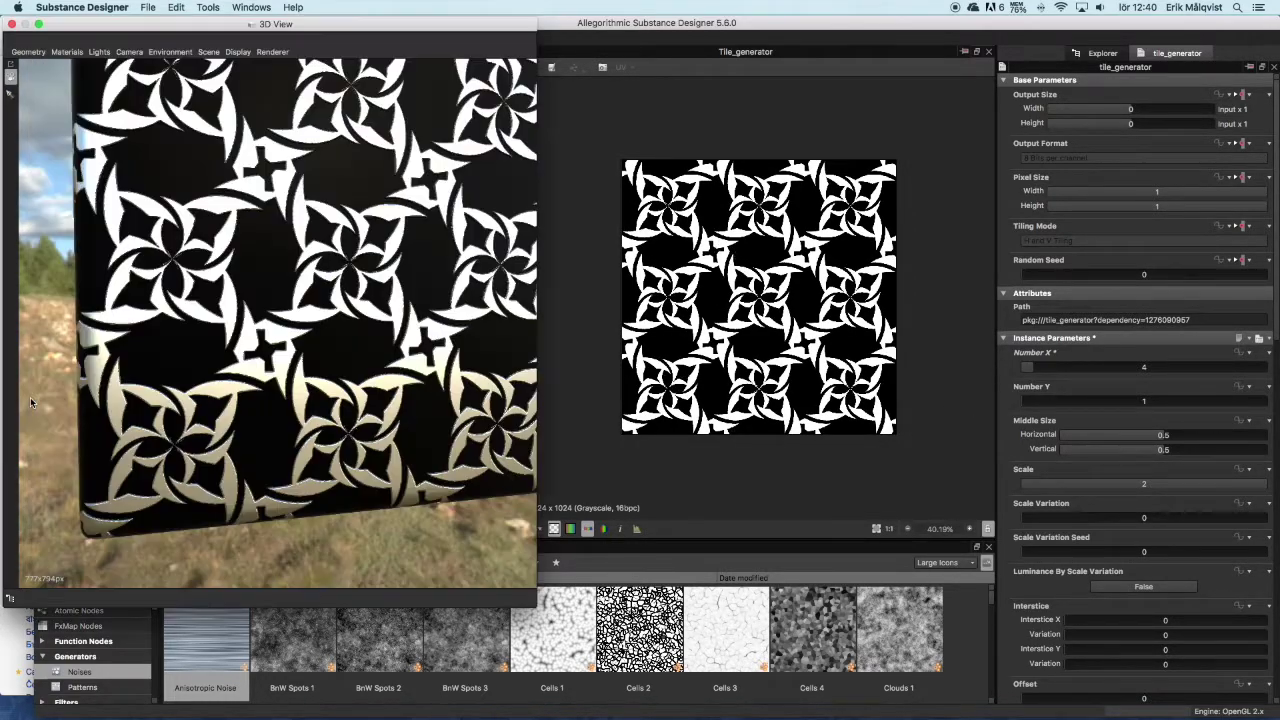
pyautogui.moveTo(366, 336); pyautogui.dragTo(340, 322)
pyautogui.click(588, 370)
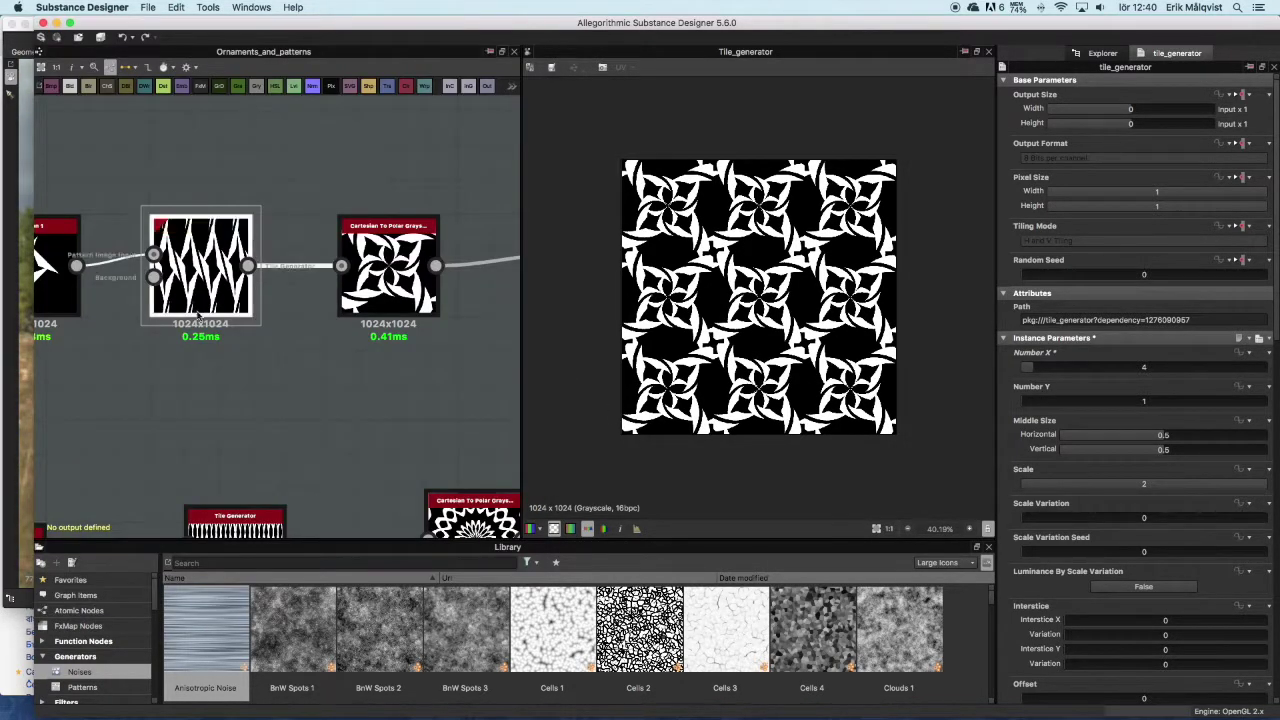
# Step: Set the Multi Switch Grayscale node's Input Selection to 1 and preview its output in the 2D view
pyautogui.scroll(-3, 240, 279)
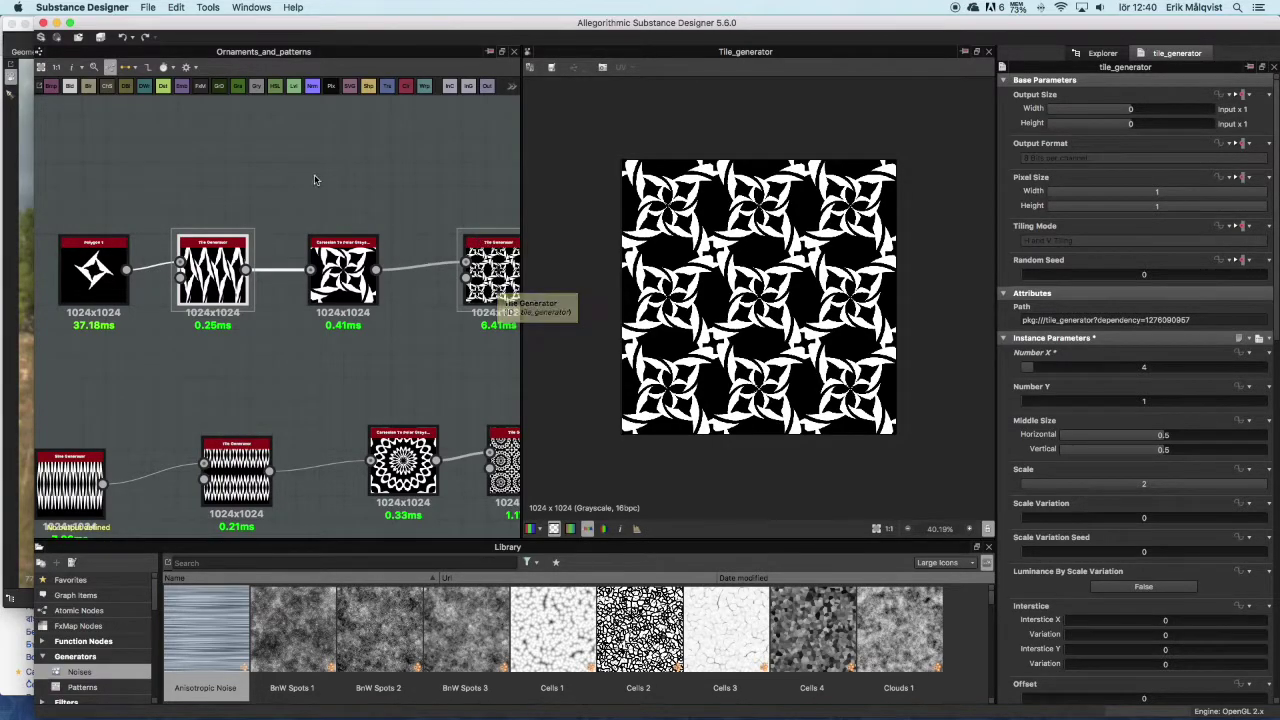
pyautogui.moveTo(314, 180); pyautogui.dragTo(435, 447, button='middle')
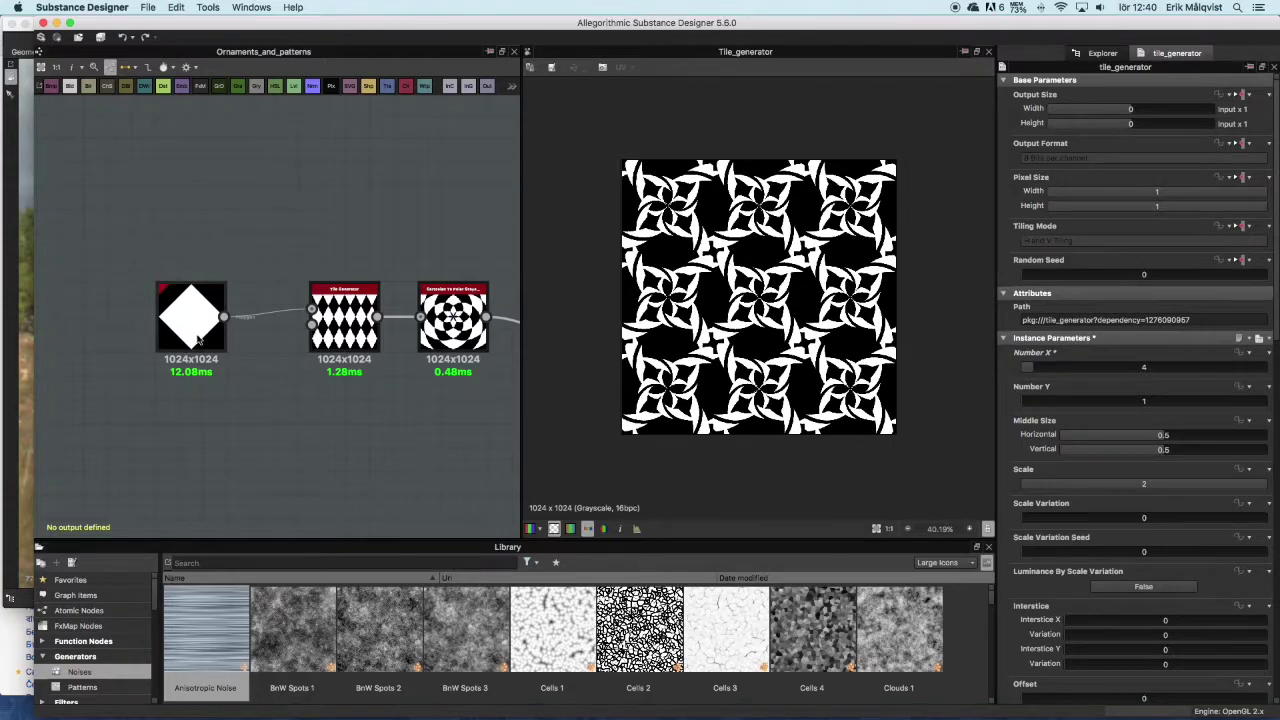
pyautogui.moveTo(400, 427); pyautogui.dragTo(152, 310, button='middle')
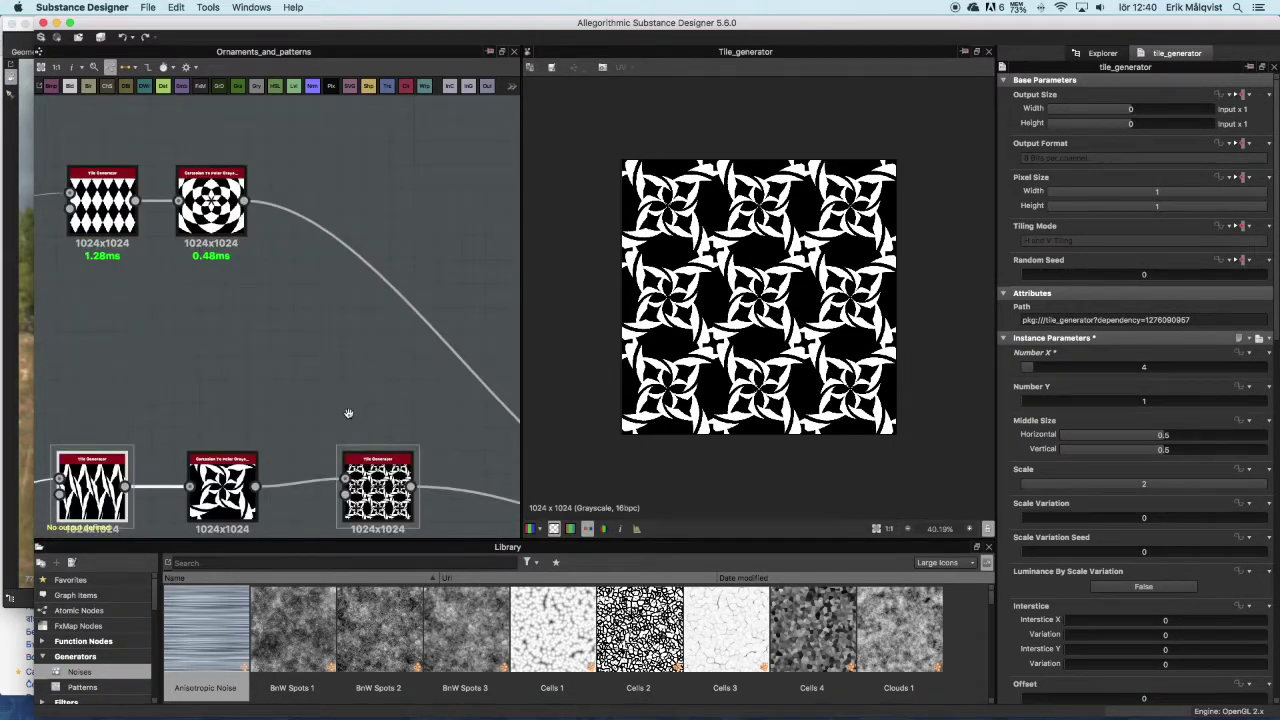
pyautogui.moveTo(348, 414); pyautogui.dragTo(149, 330, button='middle')
pyautogui.click(505, 457)
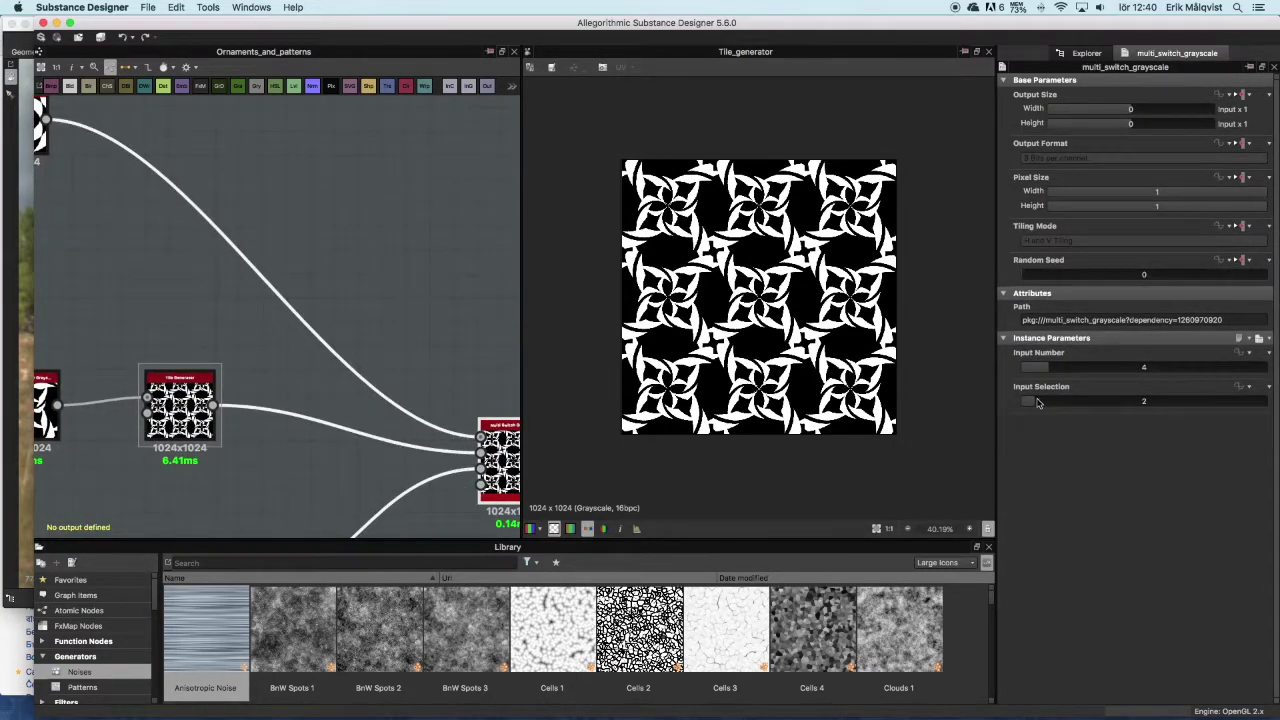
pyautogui.moveTo(1037, 402); pyautogui.dragTo(1016, 404)
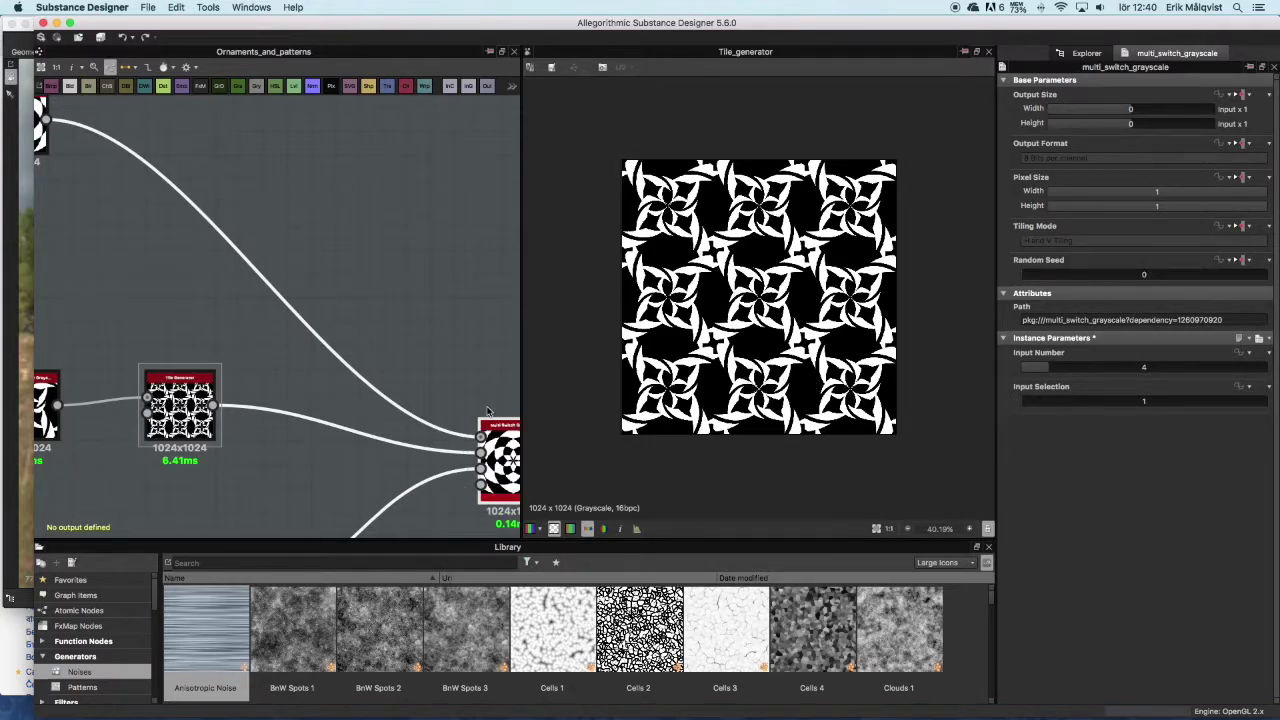
pyautogui.doubleClick(488, 418)
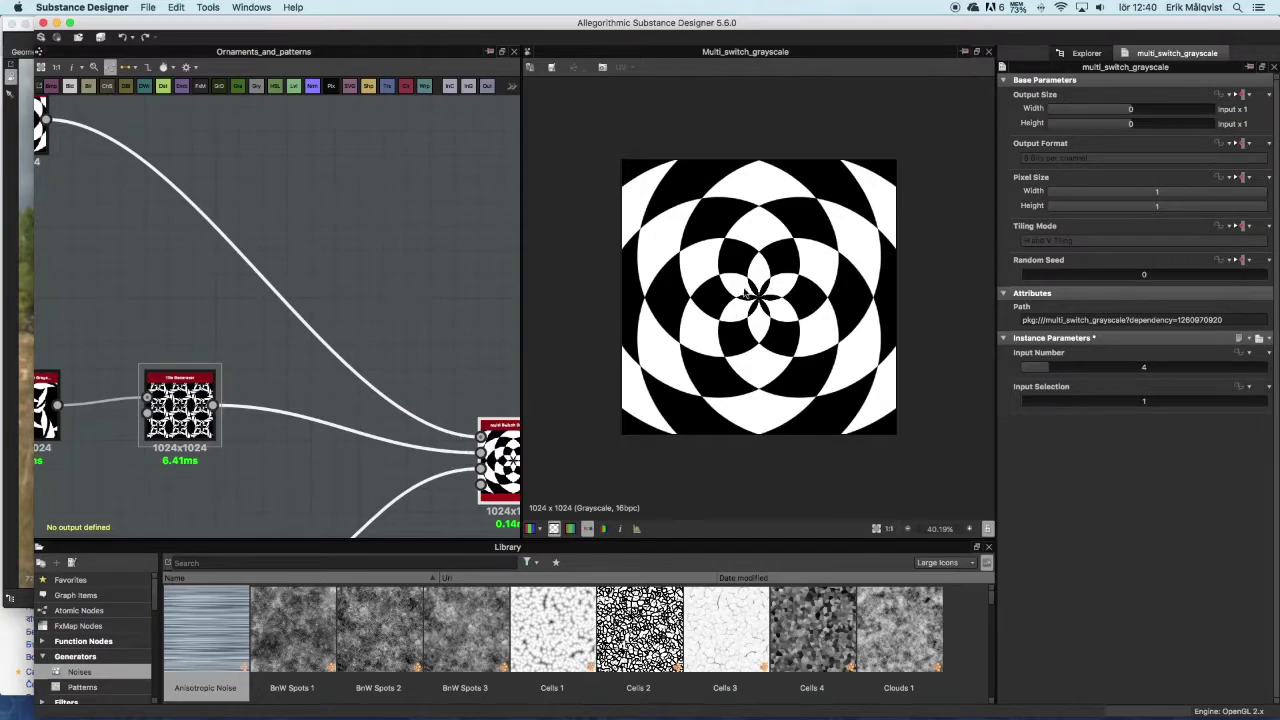
# Step: Check the selected diamond-based pattern on the cube in the 3D view and return to the graph
pyautogui.click(7, 353)
pyautogui.scroll(-5, 378, 272)
pyautogui.moveTo(308, 268); pyautogui.dragTo(335, 268)
pyautogui.click(573, 303)
# Step: Inspect the diamond Polygon 1 node's parameters and preview the Tile Generator and Cartesian To Polar Grayscale nodes that follow it
pyautogui.moveTo(96, 232); pyautogui.dragTo(387, 327, button='middle')
pyautogui.moveTo(179, 253); pyautogui.dragTo(332, 322, button='middle')
pyautogui.click(185, 285)
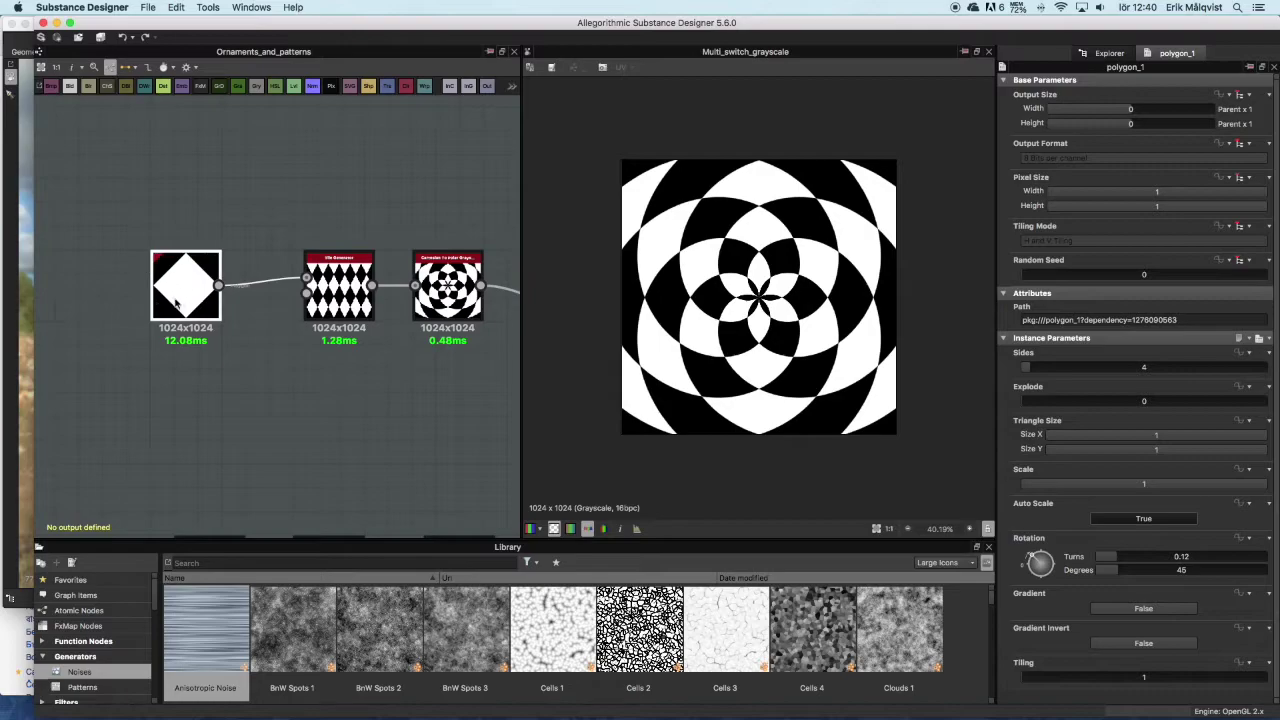
pyautogui.scroll(3, 181, 299)
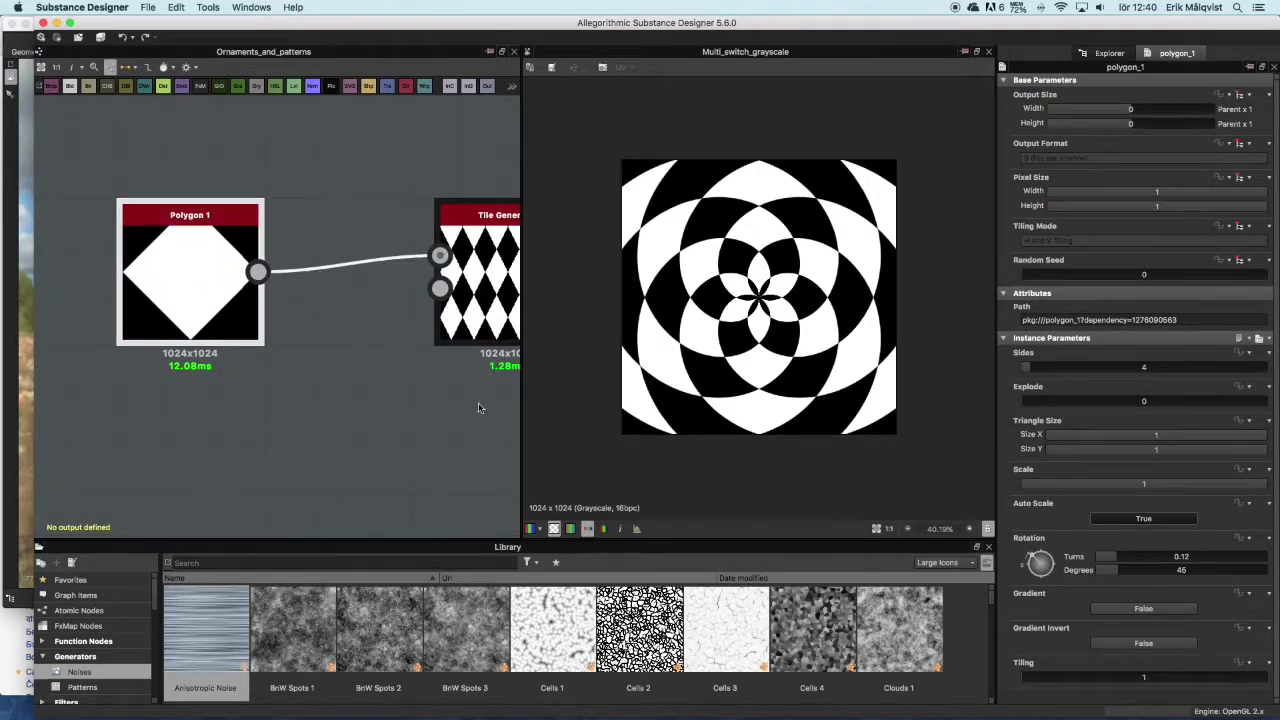
pyautogui.moveTo(334, 439); pyautogui.dragTo(20, 409, button='middle')
pyautogui.click(198, 232)
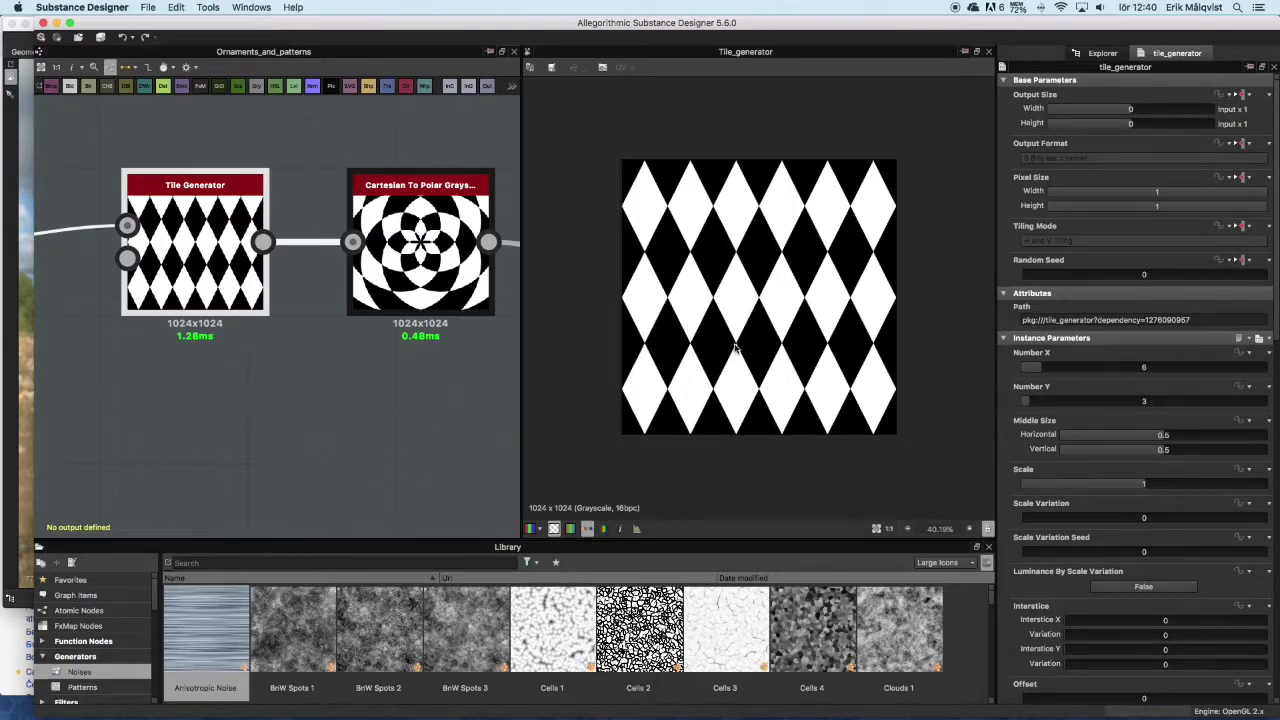
pyautogui.doubleClick(401, 228)
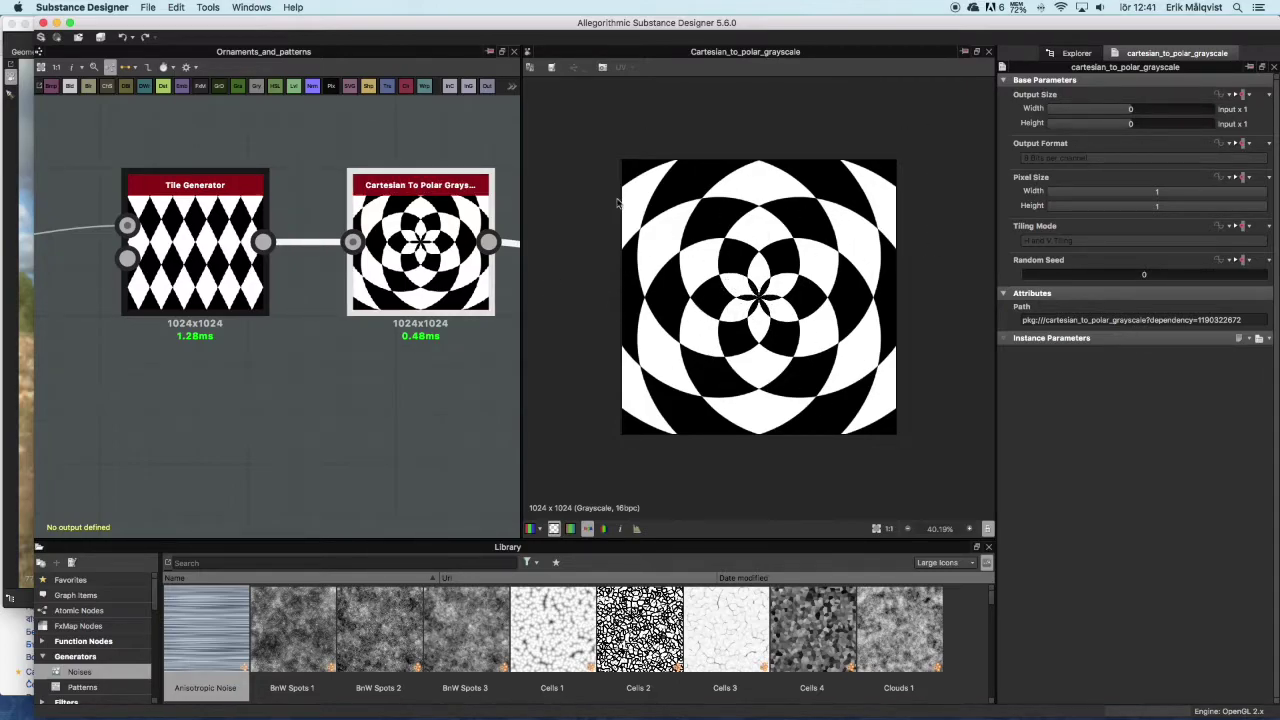
# Step: Insert a Tile Generator node between the diamond chain's Cartesian To Polar Grayscale node and the Multi Switch
pyautogui.scroll(-3, 445, 350)
pyautogui.moveTo(441, 378); pyautogui.dragTo(246, 320, button='middle')
pyautogui.press('space')
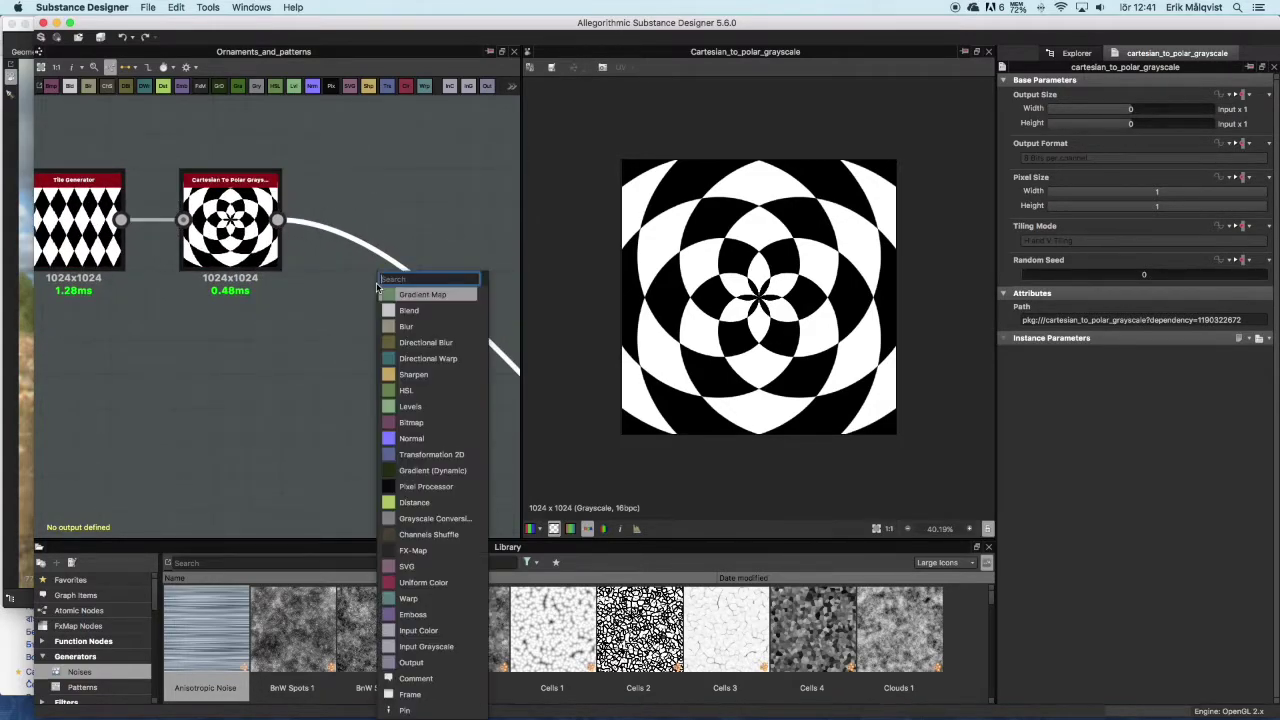
pyautogui.write('tile')
pyautogui.press('Down')
pyautogui.press('Down')
pyautogui.press('Down')
pyautogui.press('Down')
pyautogui.press('Down')
pyautogui.press('Return')
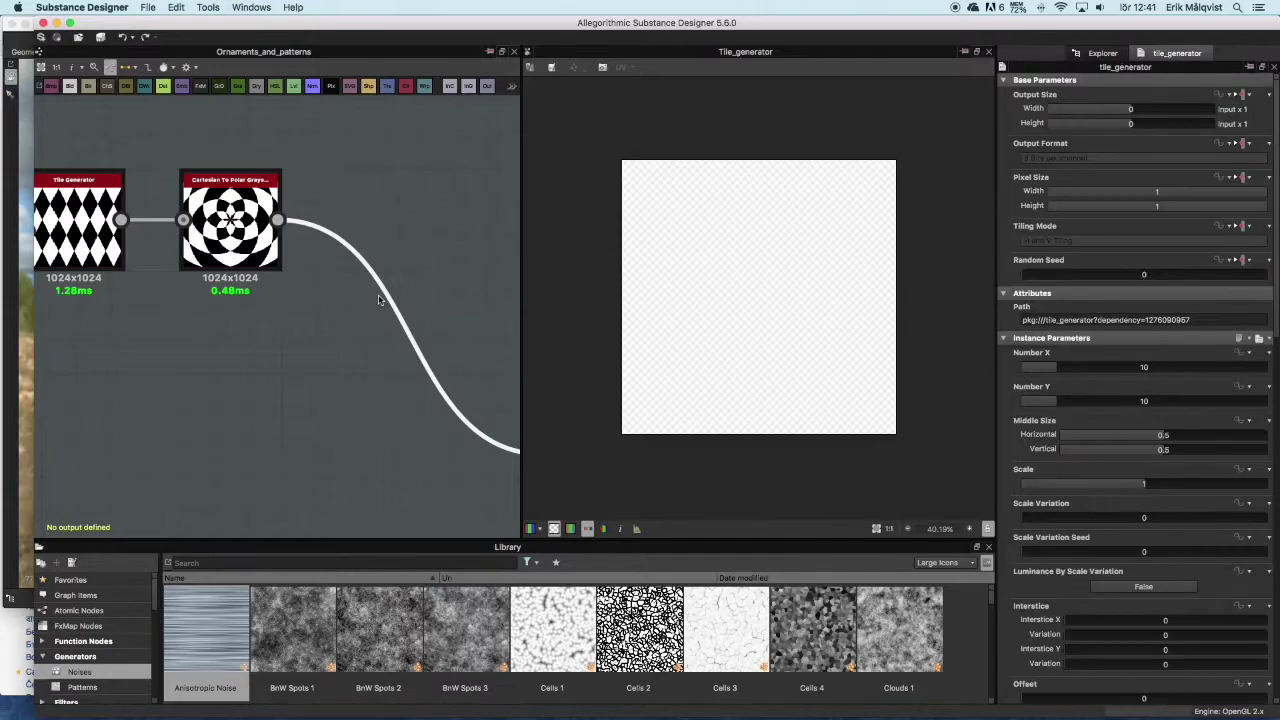
pyautogui.scroll(-3, 405, 315)
pyautogui.moveTo(486, 382); pyautogui.dragTo(410, 264)
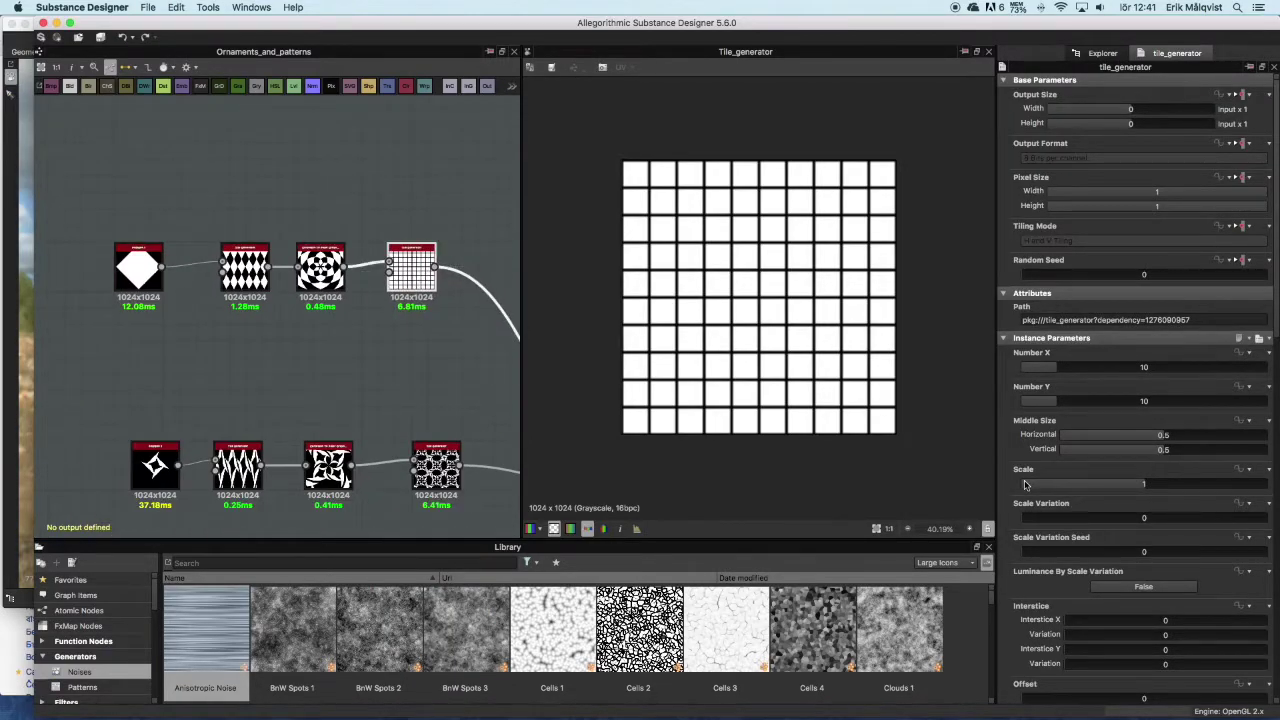
# Step: Set the new Tile Generator's Pattern Type to Image Input
pyautogui.scroll(-5, 1025, 487)
pyautogui.scroll(-5, 1025, 487)
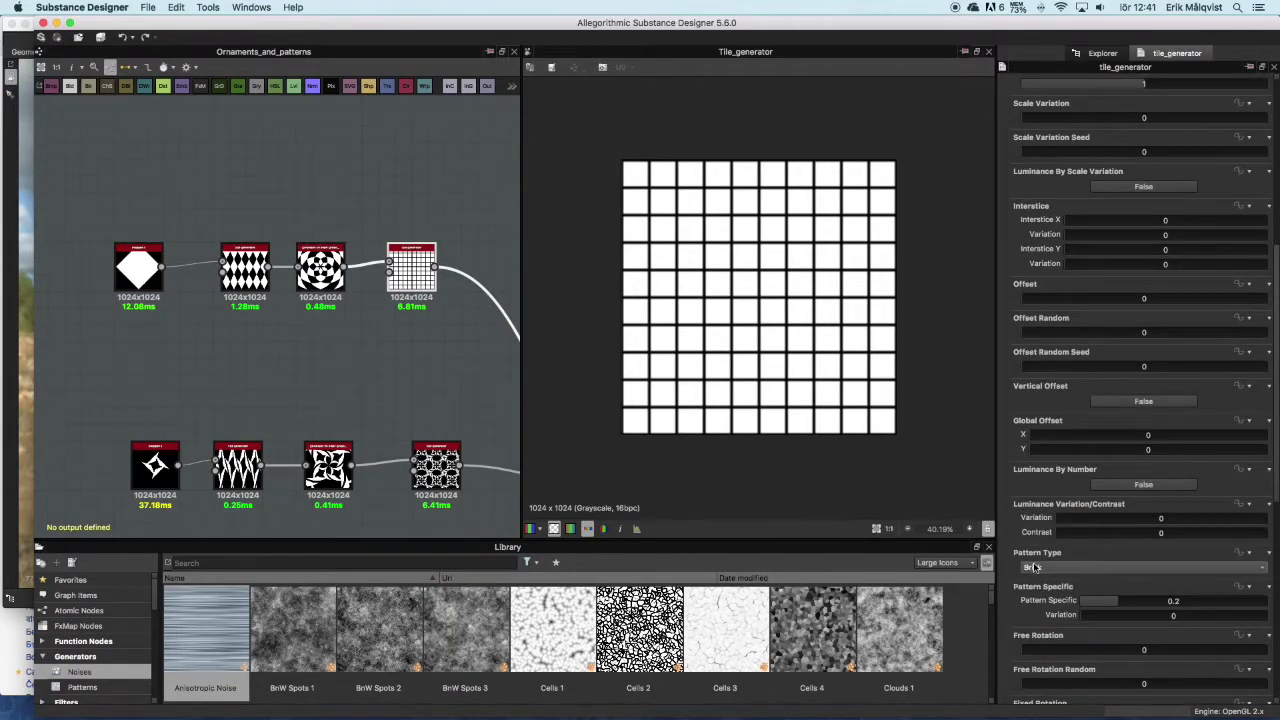
pyautogui.click(1030, 567)
pyautogui.click(1038, 552)
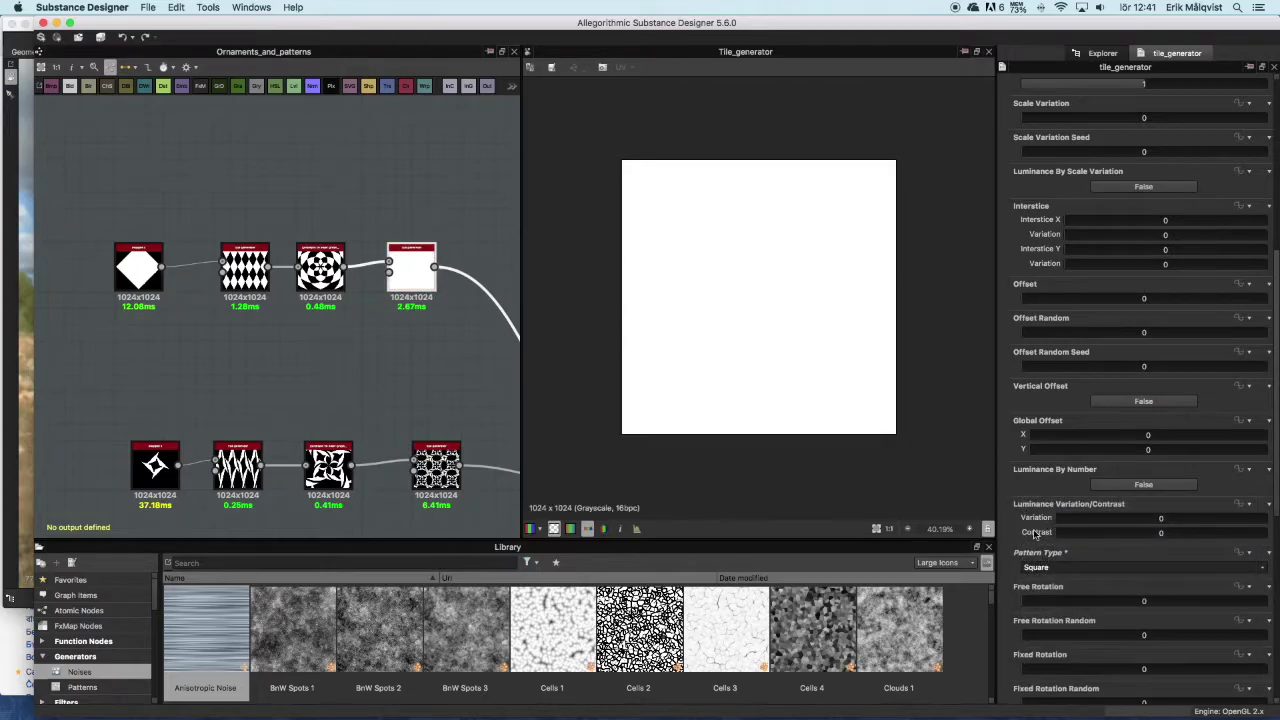
pyautogui.scroll(-1, 1036, 533)
pyautogui.click(1038, 527)
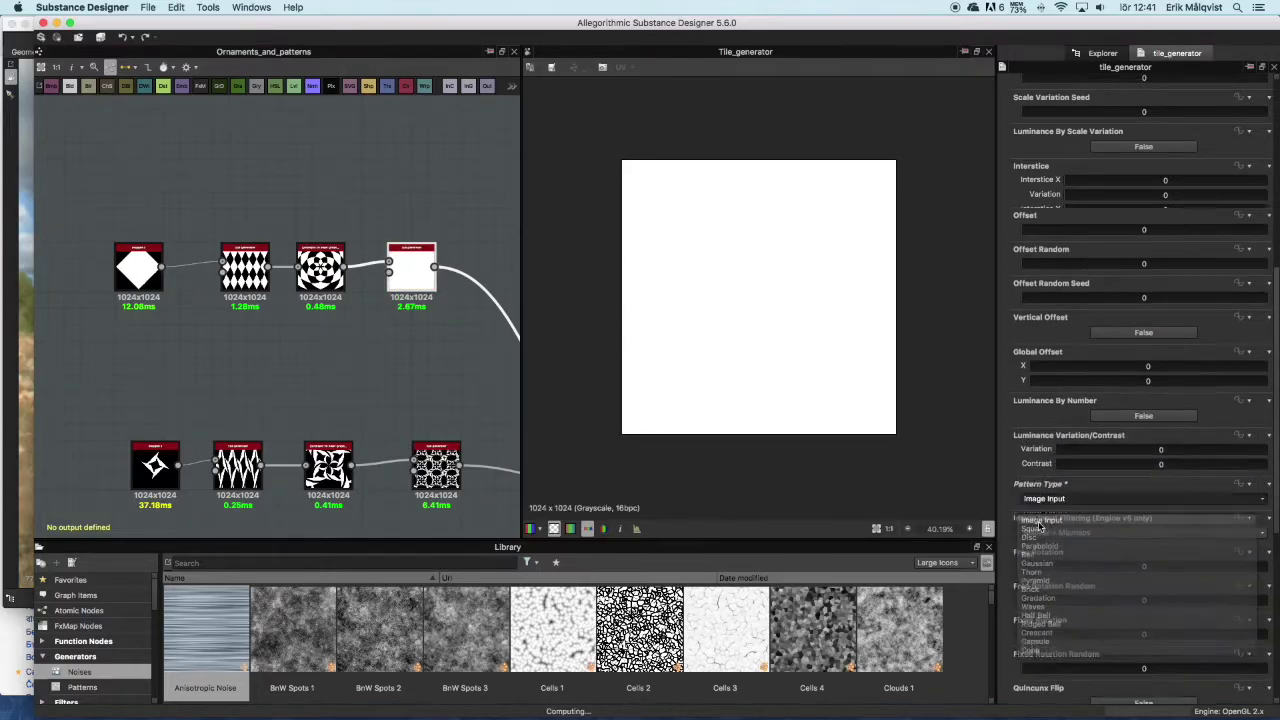
pyautogui.click(1041, 521)
# Step: Examine the tiled pattern up close in the 2D view and set the Tile Generator's Number X and Number Y to 4
pyautogui.scroll(5, 780, 315)
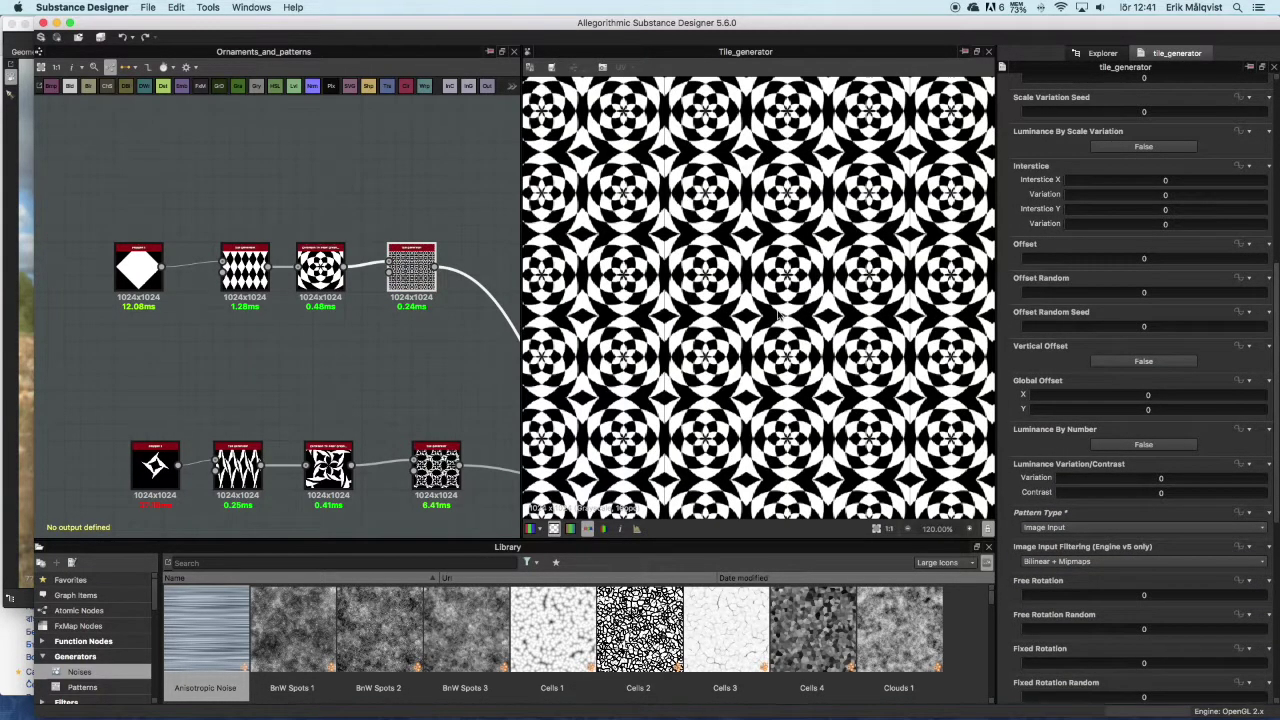
pyautogui.scroll(-3, 779, 315)
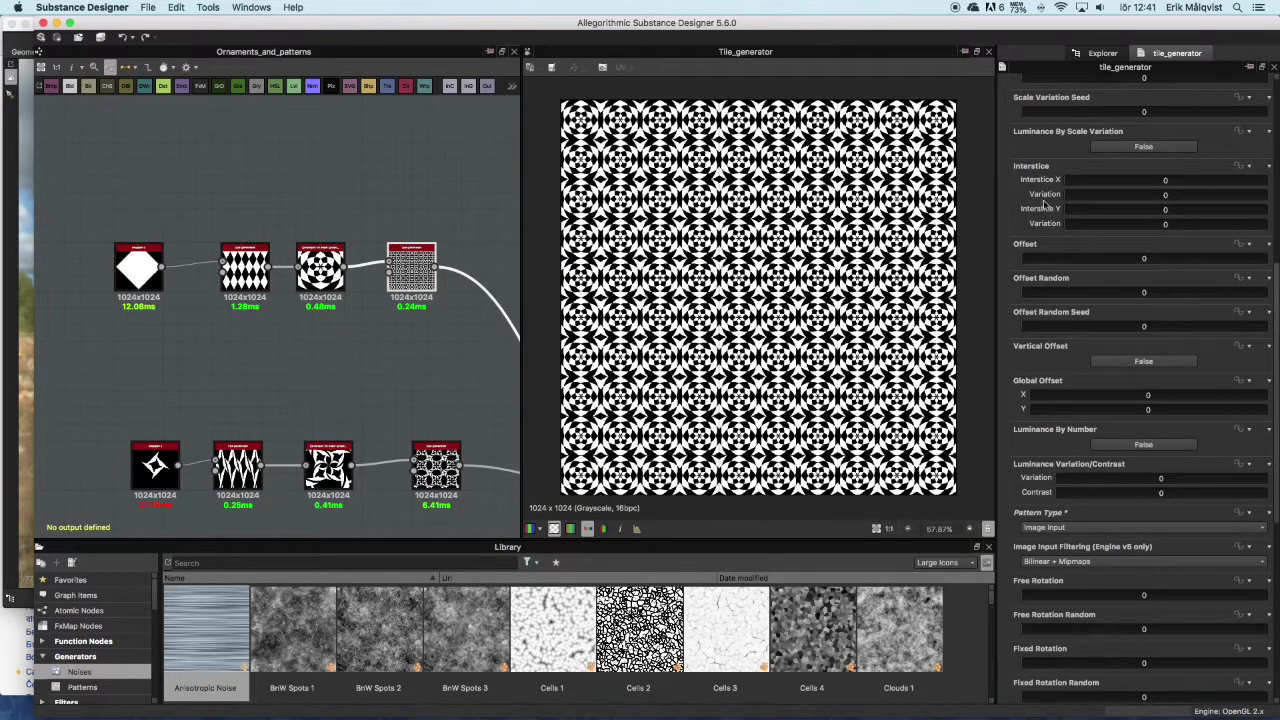
pyautogui.scroll(7, 1045, 205)
pyautogui.moveTo(1043, 206); pyautogui.dragTo(1035, 243)
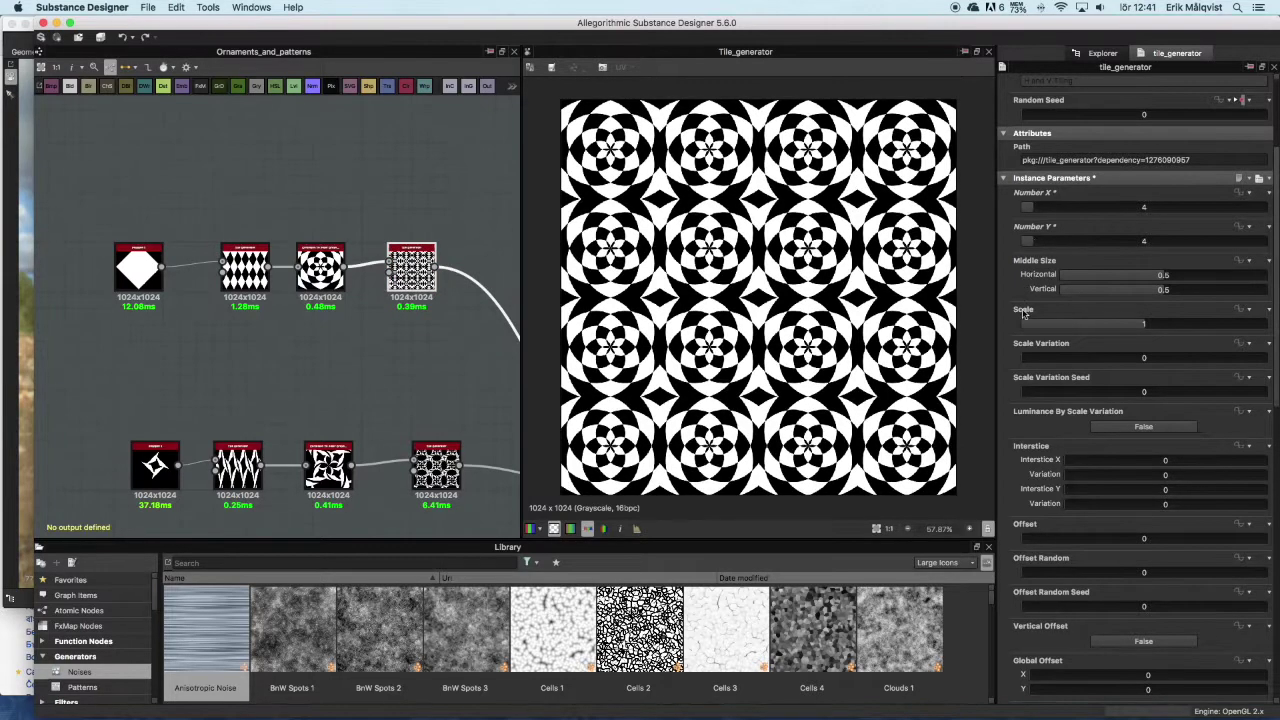
# Step: Change the new Tile Generator's Image Input Filtering to Nearest
pyautogui.scroll(-11, 1020, 366)
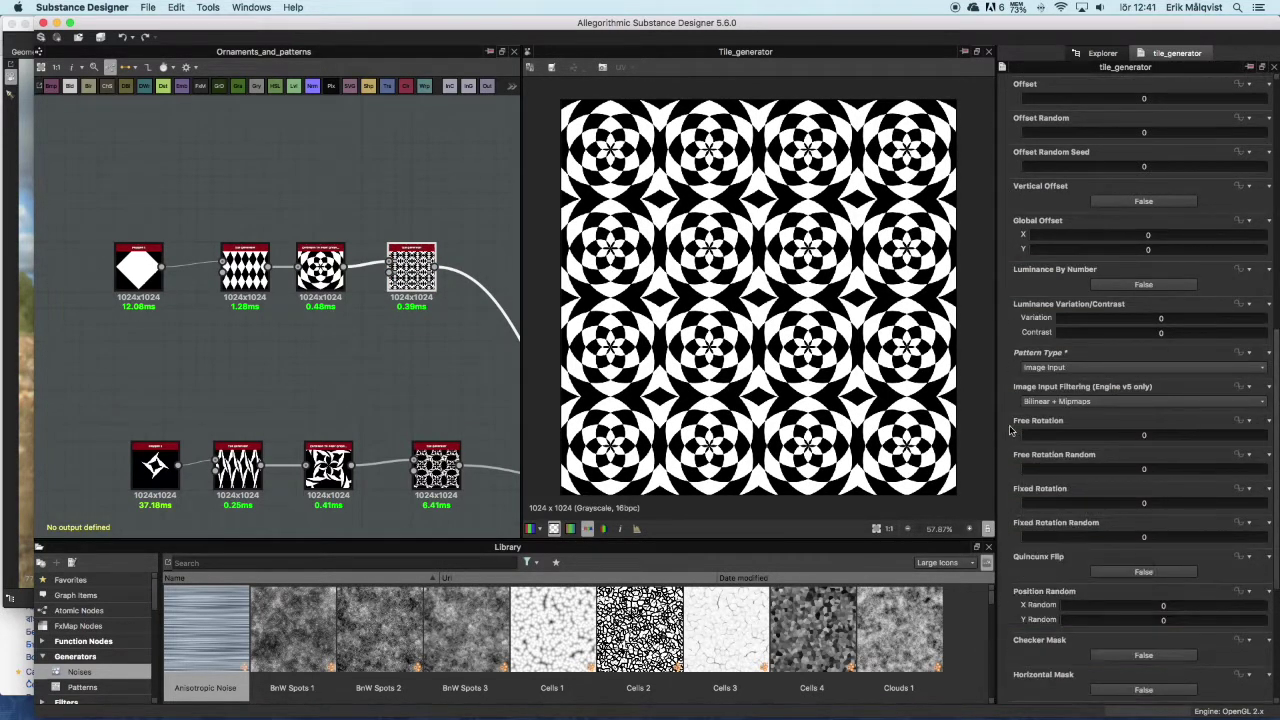
pyautogui.click(1042, 401)
pyautogui.click(1041, 423)
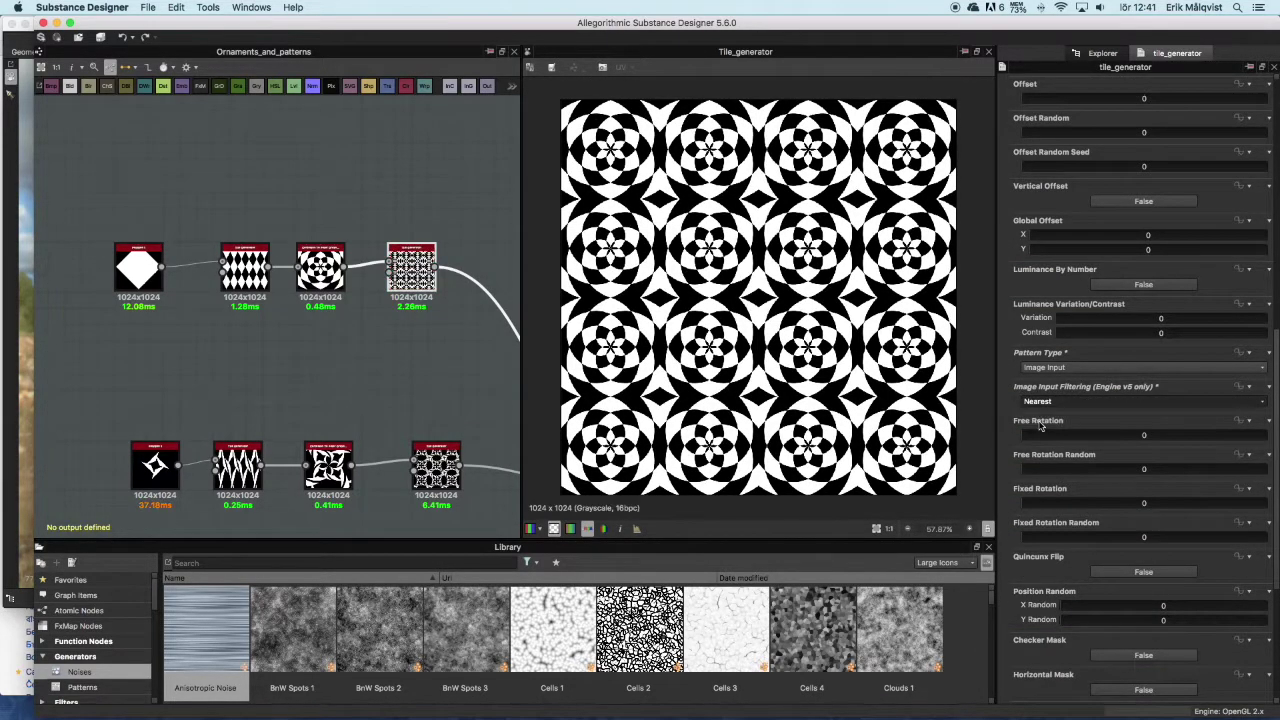
# Step: Check the four-by-four tiled ornament on the cube in the 3D view and return to the graph
pyautogui.click(29, 373)
pyautogui.moveTo(326, 319); pyautogui.dragTo(299, 325)
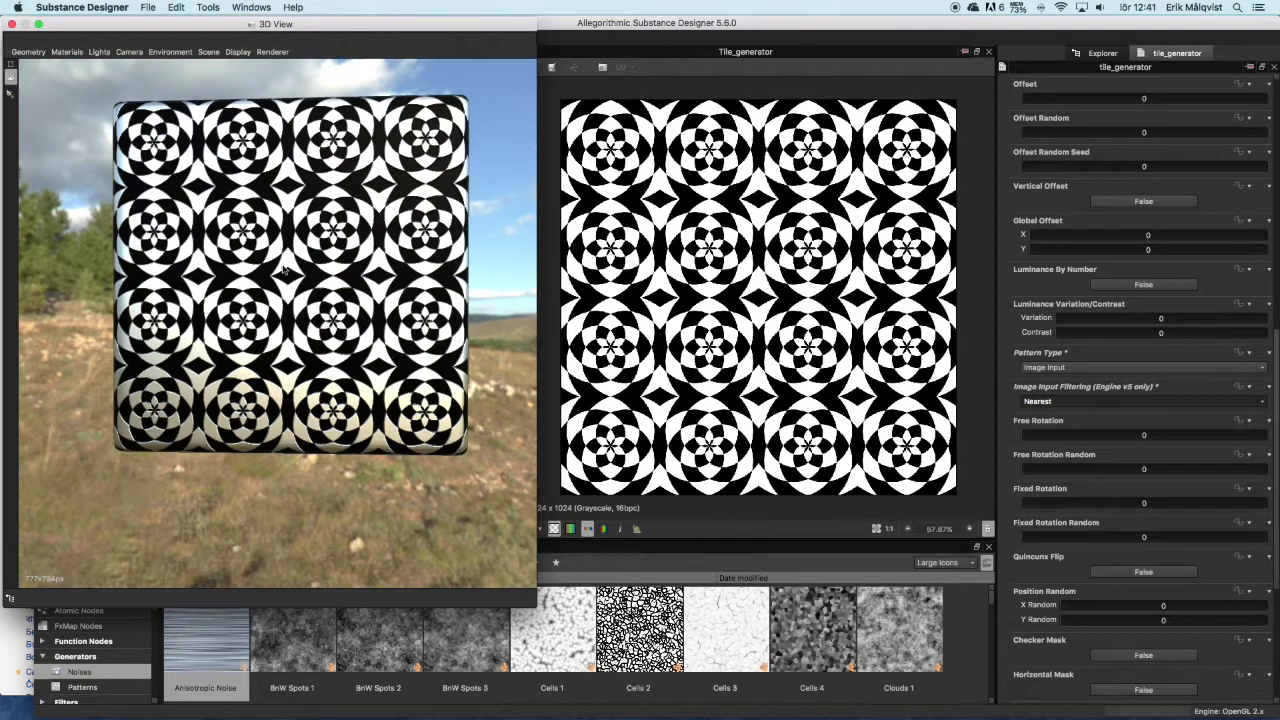
pyautogui.click(546, 289)
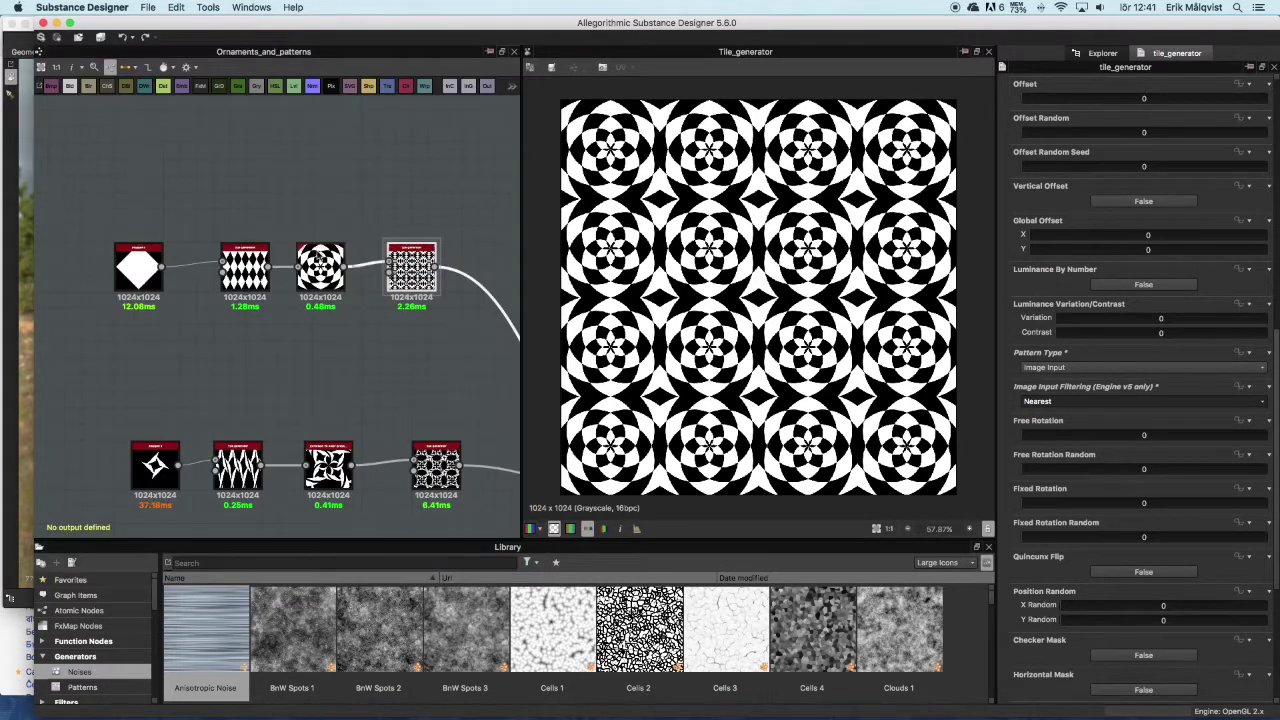
# Step: Try Number X values of 4, 3 and 20 on the diamond chain's first Tile Generator, settling on 6 for both Number X and Number Y
pyautogui.scroll(5, 386, 305)
pyautogui.scroll(-3, 386, 305)
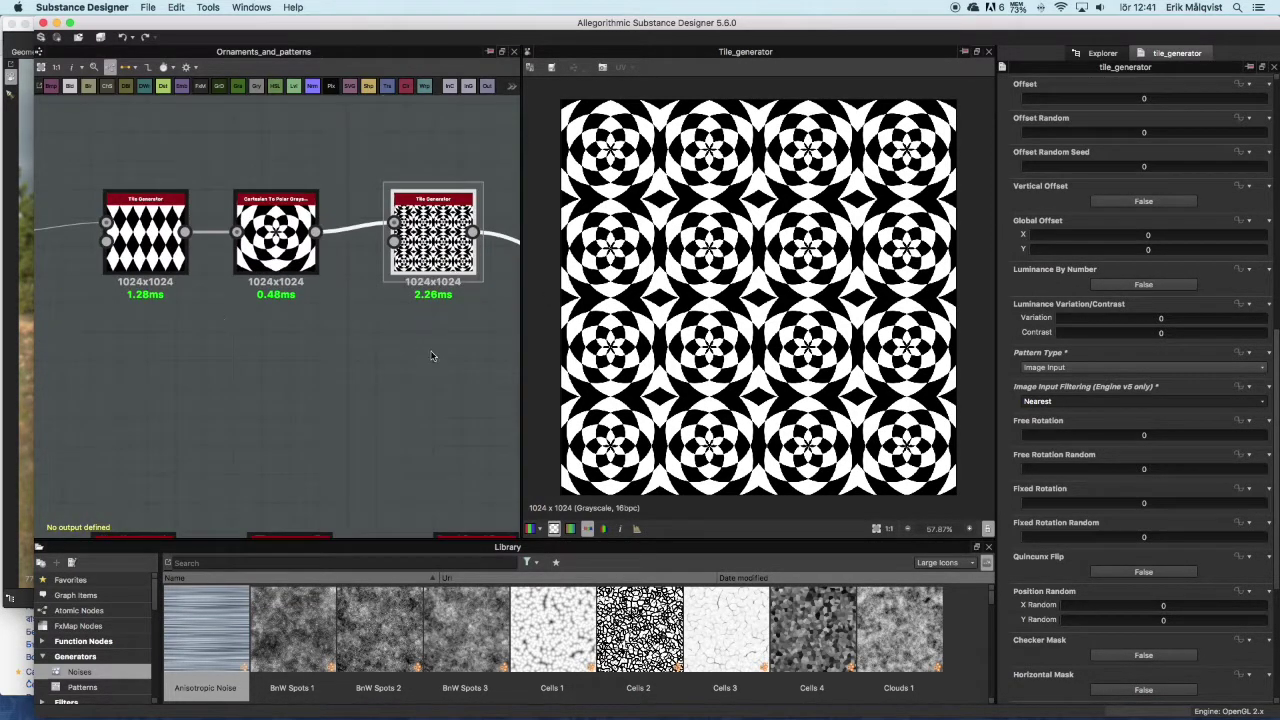
pyautogui.moveTo(432, 356); pyautogui.dragTo(369, 283, button='middle')
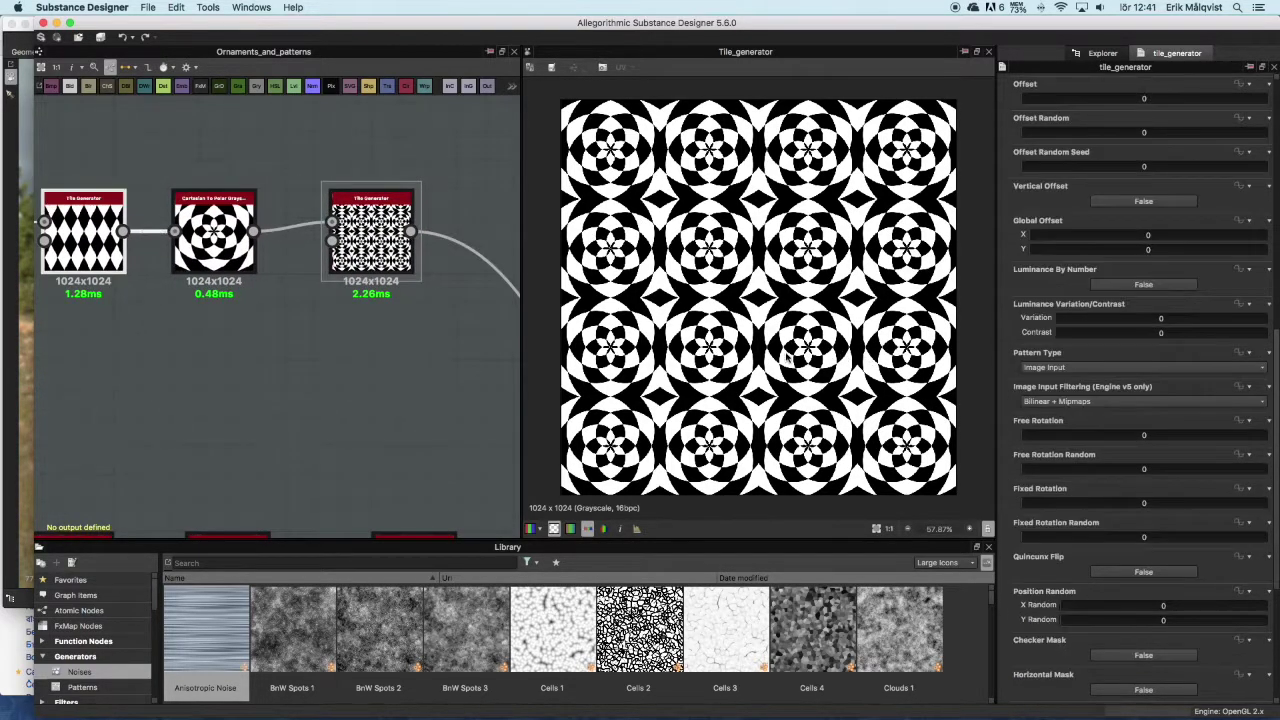
pyautogui.scroll(10, 1065, 262)
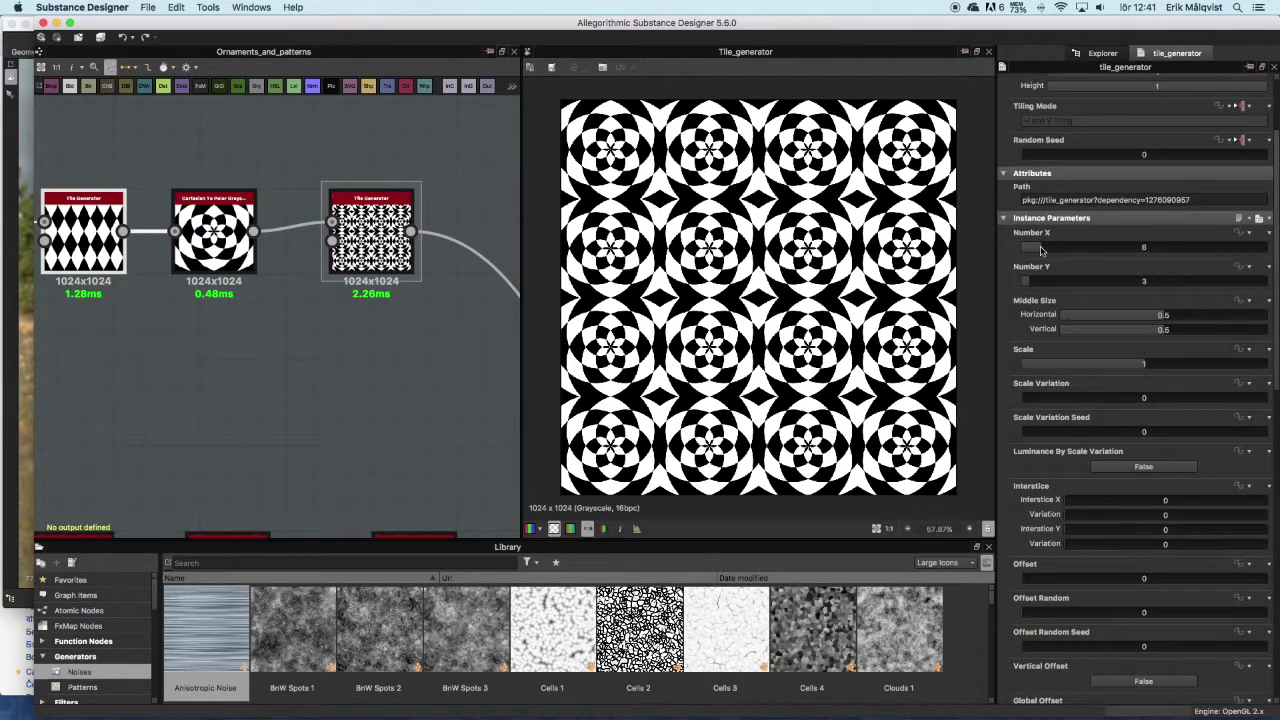
pyautogui.moveTo(1037, 250); pyautogui.dragTo(1035, 250)
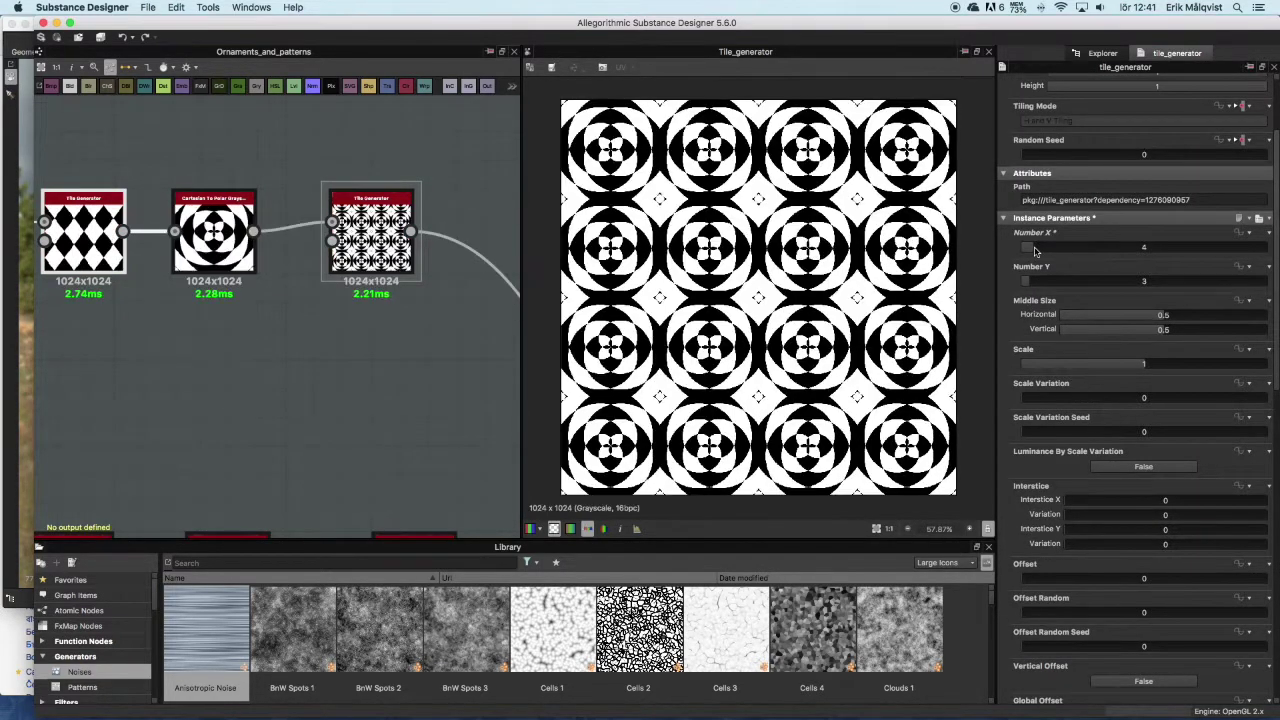
pyautogui.moveTo(1033, 251); pyautogui.dragTo(1031, 251)
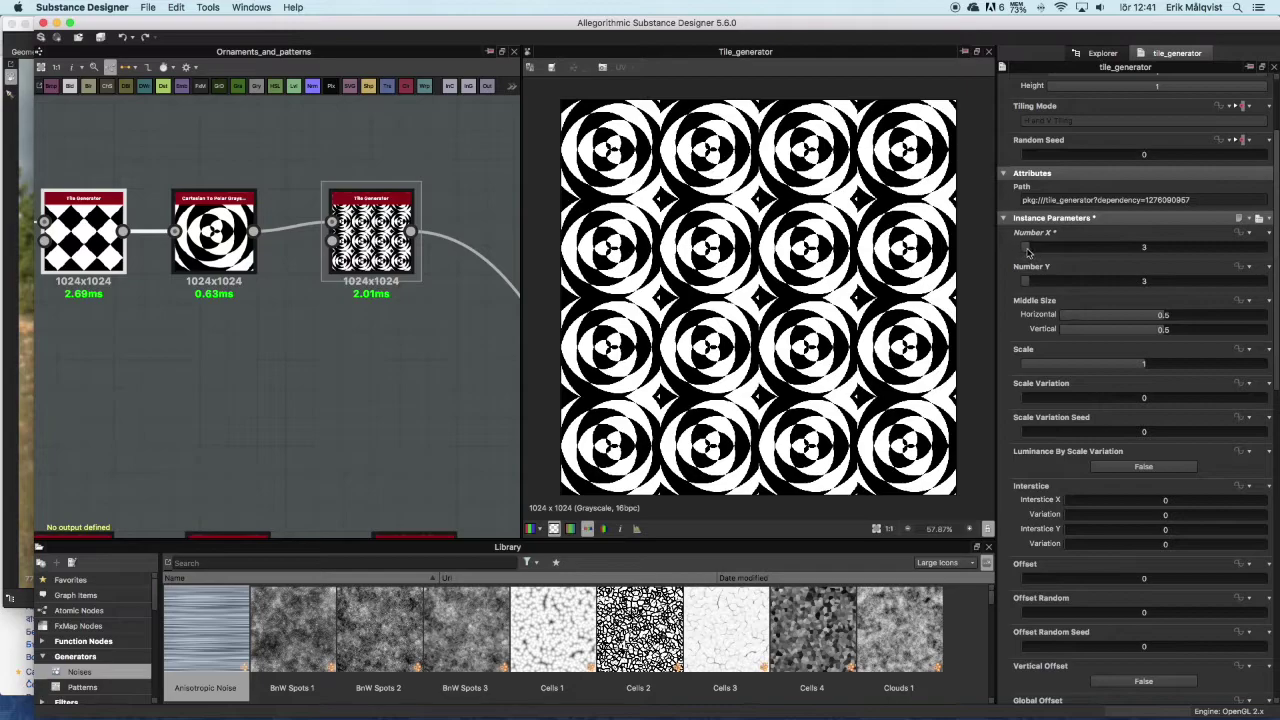
pyautogui.moveTo(1026, 250); pyautogui.dragTo(1095, 255)
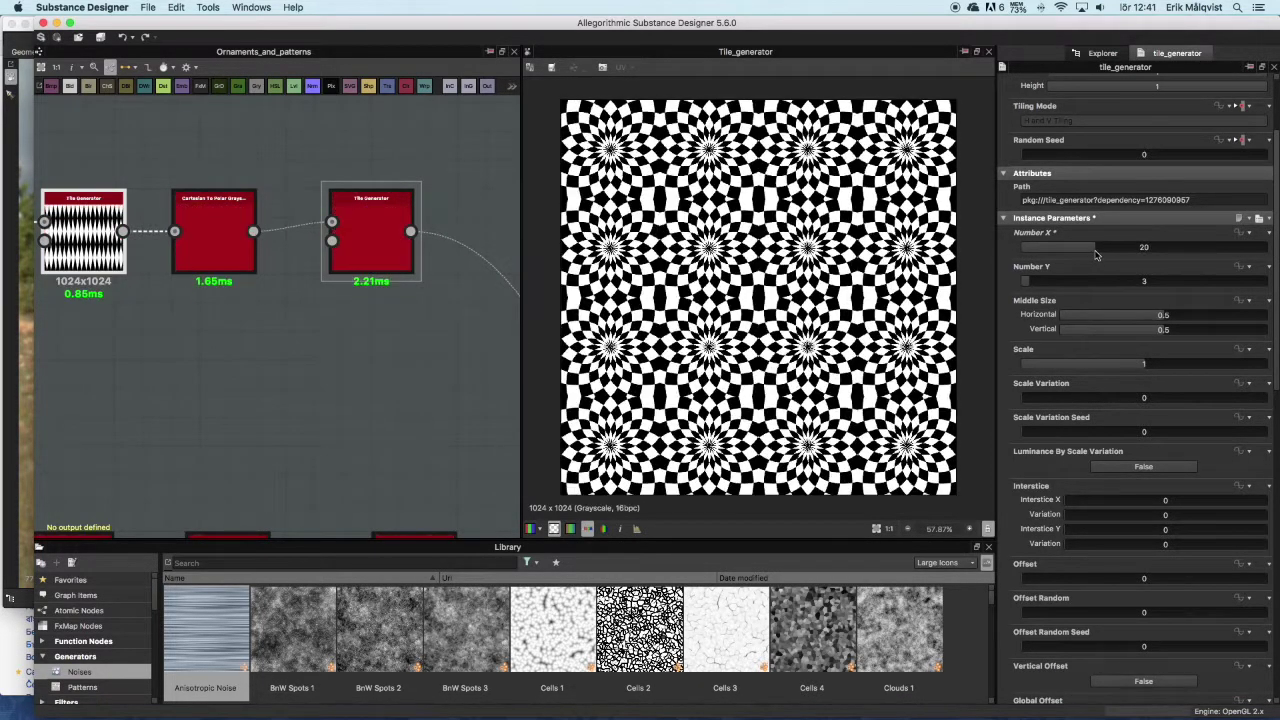
pyautogui.scroll(8, 745, 262)
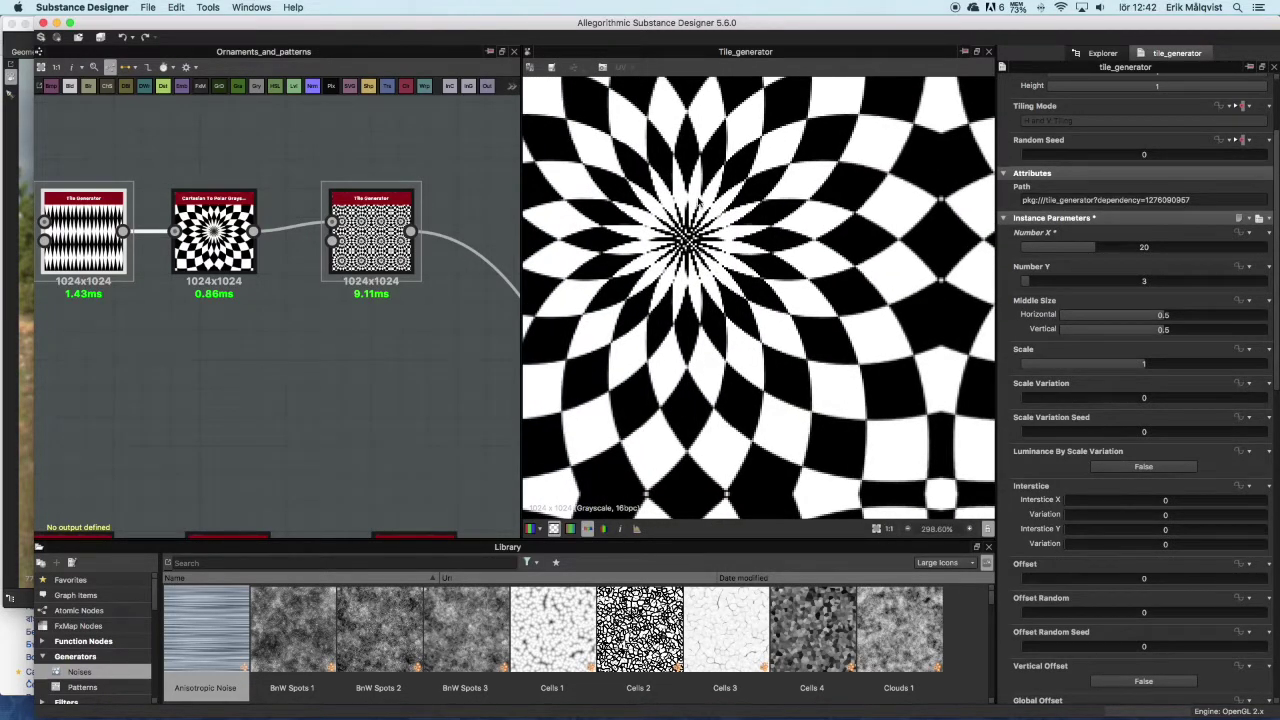
pyautogui.scroll(-8, 722, 228)
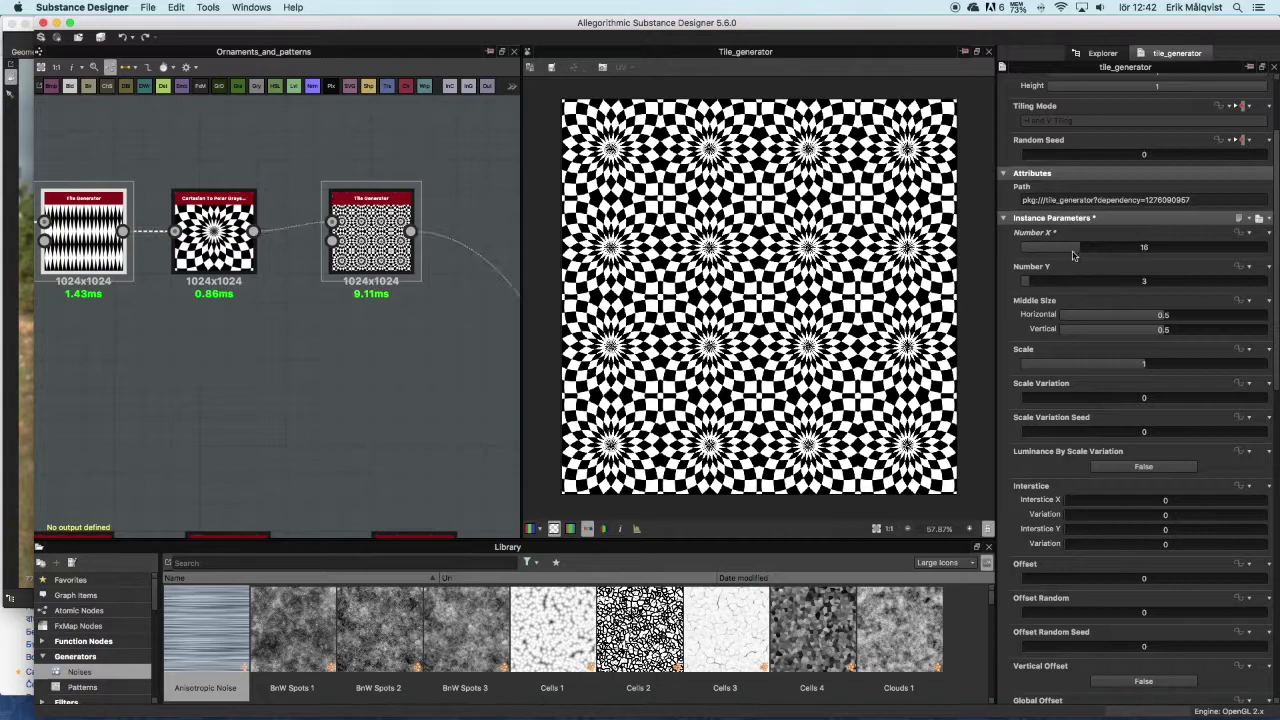
pyautogui.moveTo(1089, 250); pyautogui.dragTo(1040, 287)
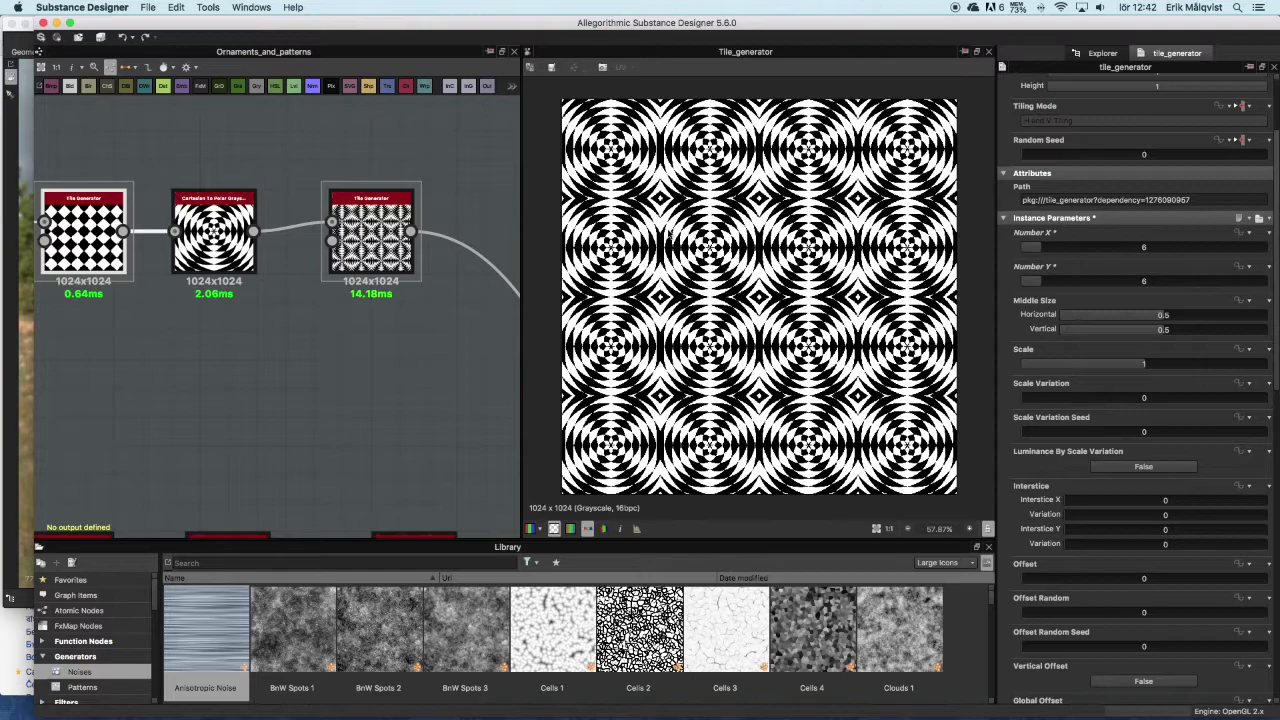
# Step: Move the diamond chain's final Tile Generator node slightly closer to the Multi Switch in the graph
pyautogui.scroll(-5, 405, 310)
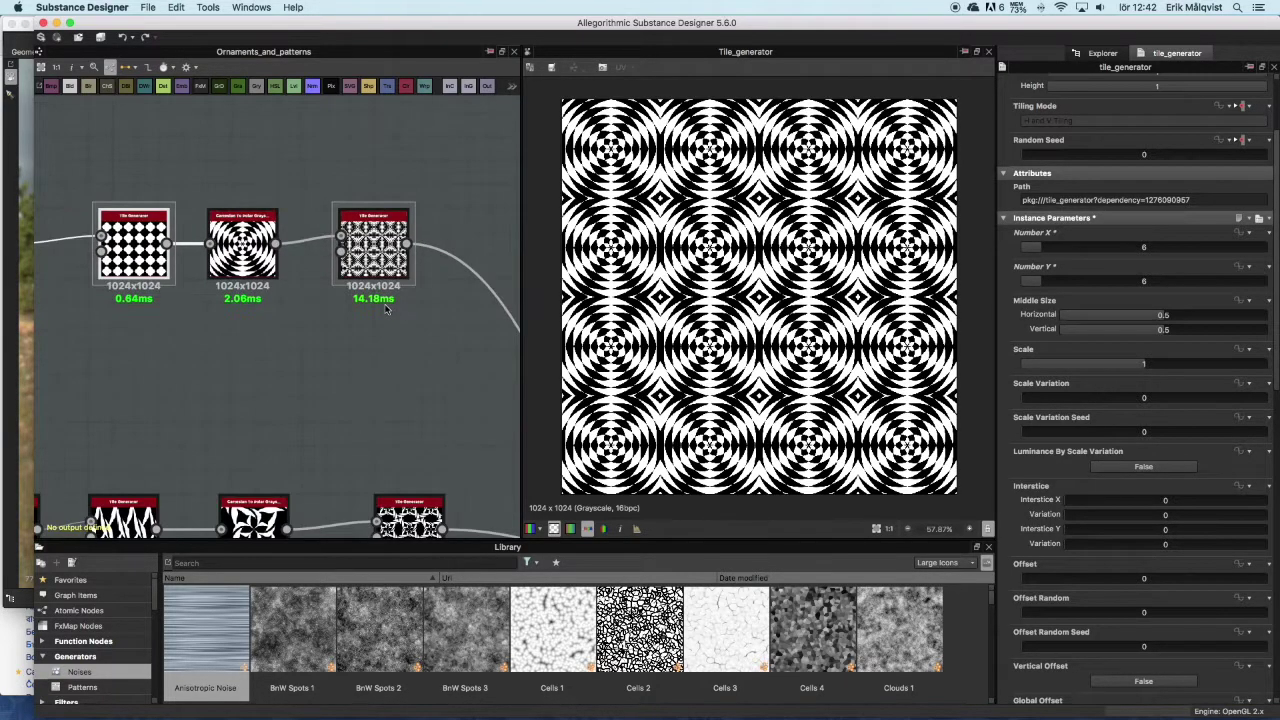
pyautogui.moveTo(422, 352); pyautogui.dragTo(258, 192, button='middle')
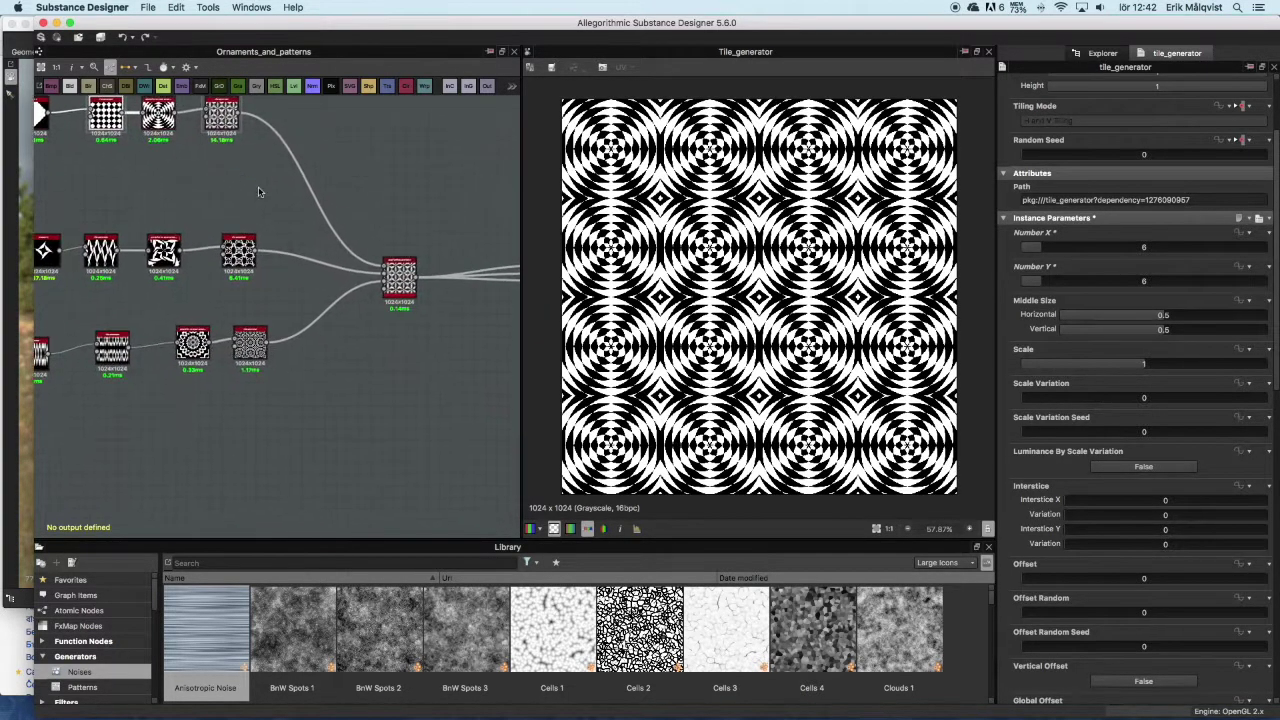
pyautogui.moveTo(221, 115); pyautogui.dragTo(250, 138)
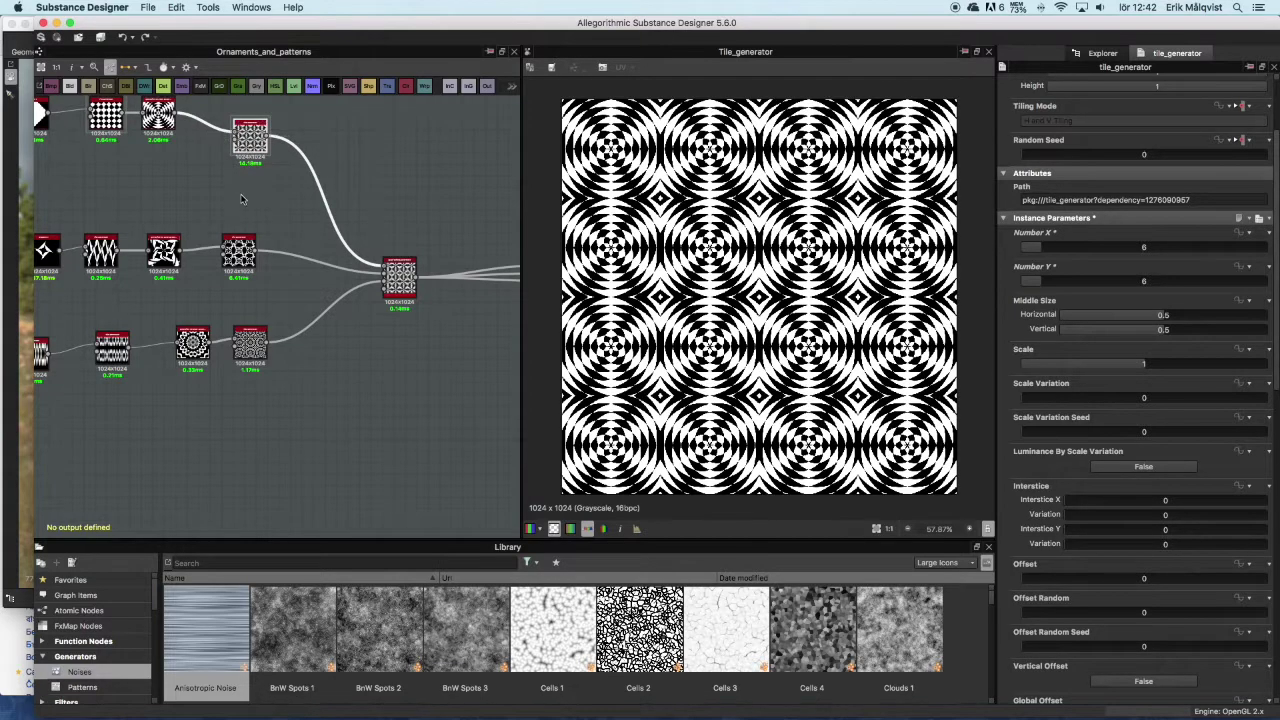
# Step: Preview the star polygon chain's final Tile Generator and examine its three-by-three ornament within the graph
pyautogui.scroll(5, 238, 258)
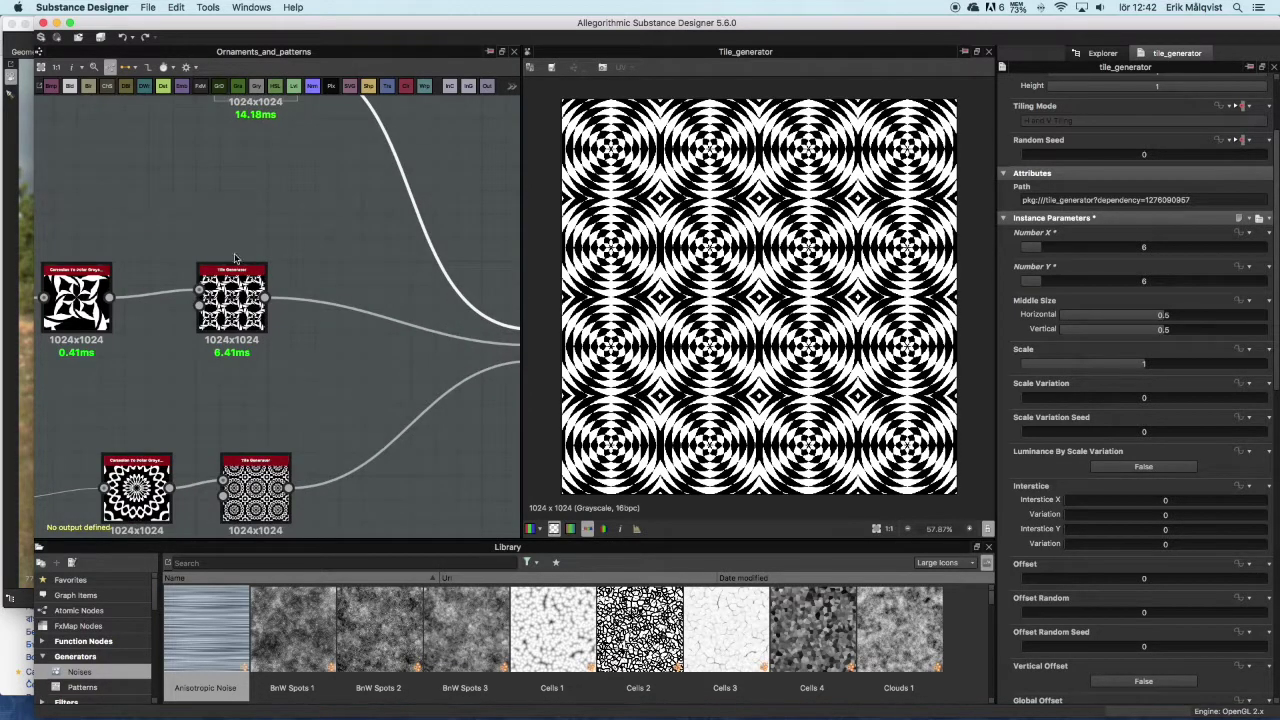
pyautogui.doubleClick(253, 311)
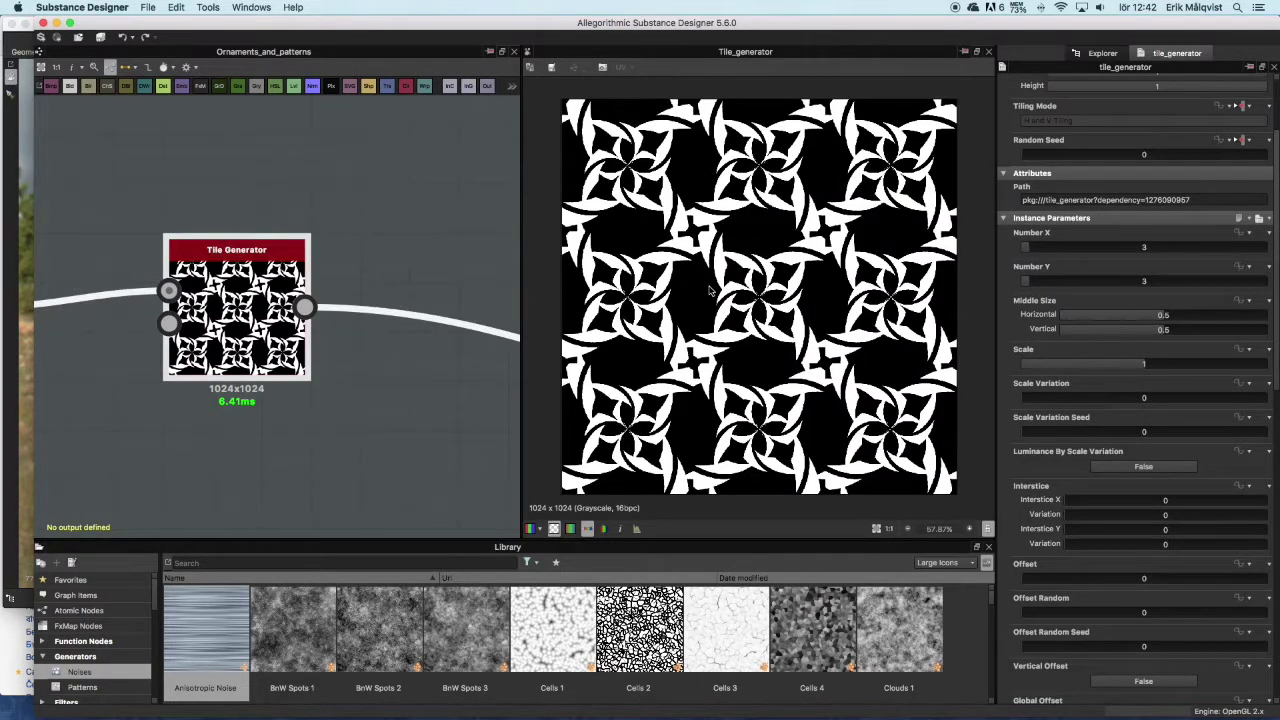
pyautogui.scroll(-2, 300, 215)
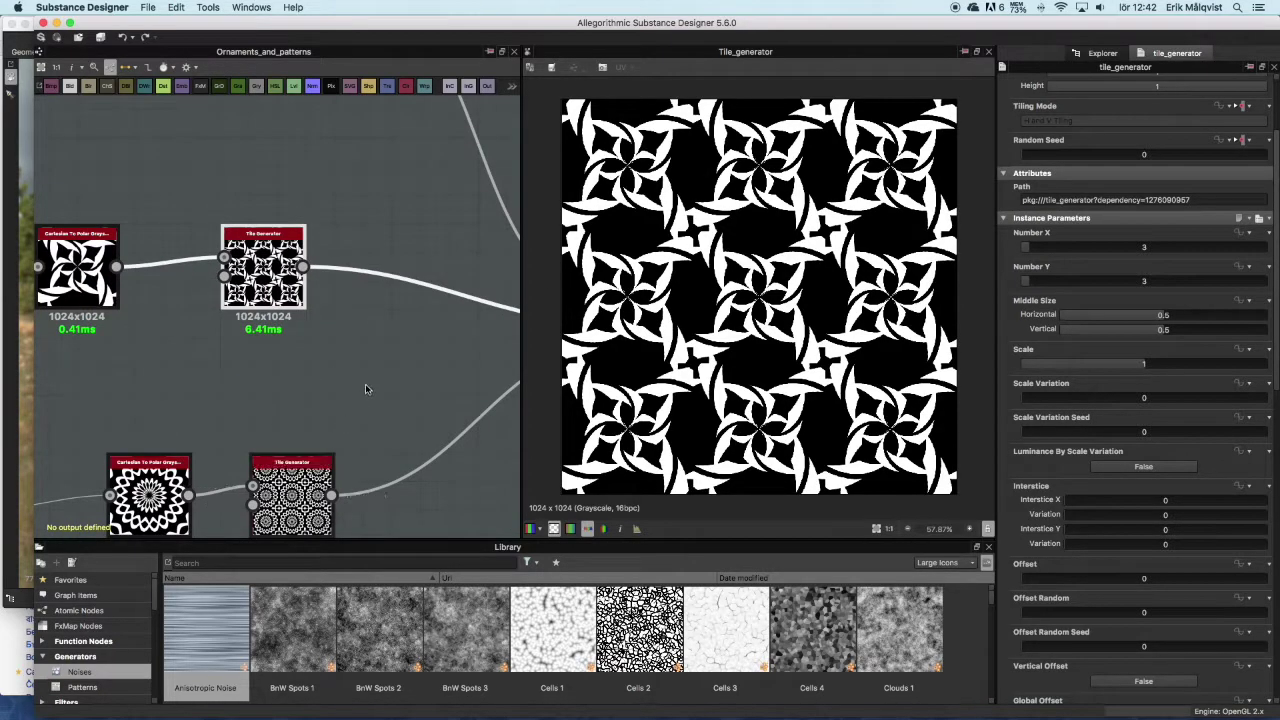
pyautogui.scroll(-1, 371, 354)
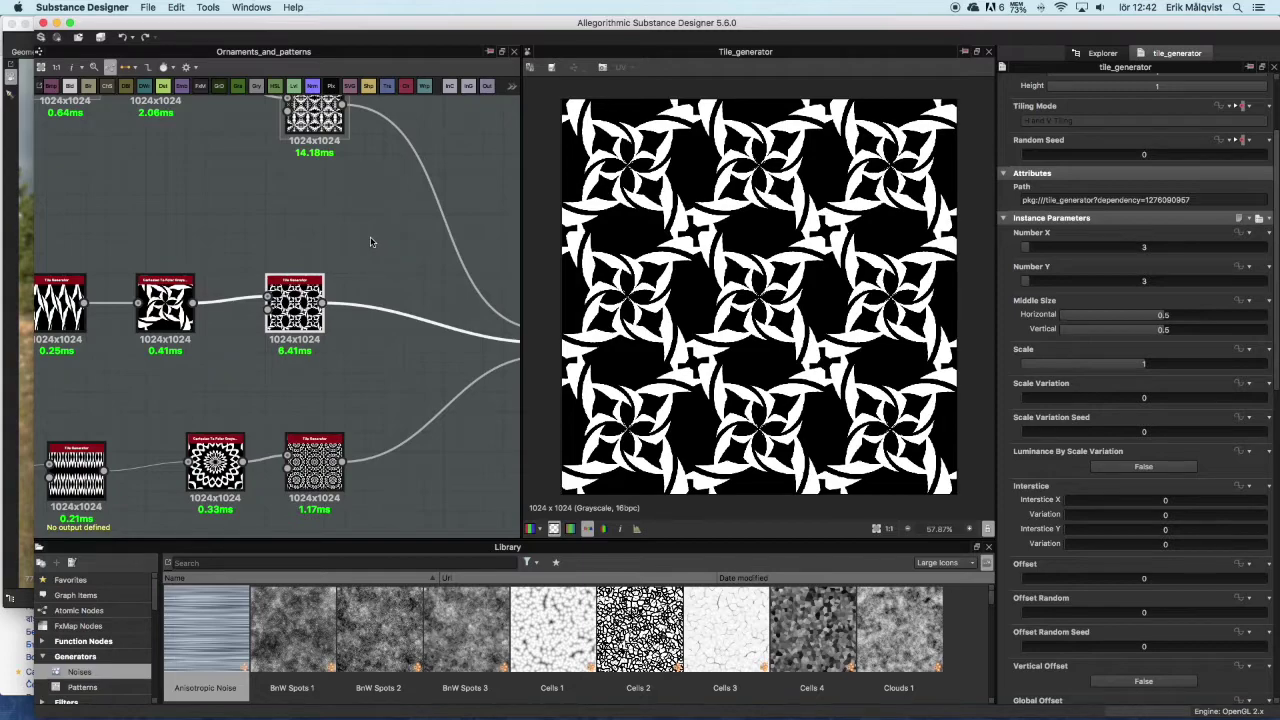
pyautogui.scroll(-1, 384, 250)
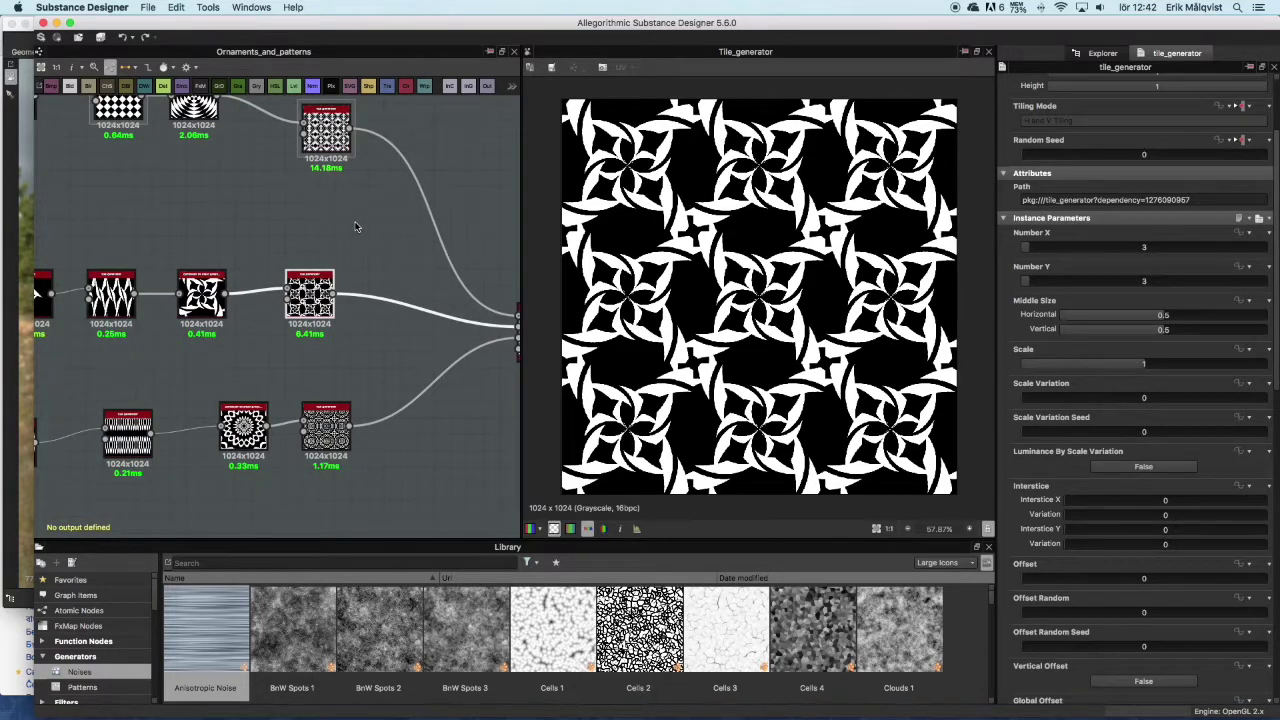
# Step: Turn off Double on the Sine Generator at the start of the third chain and set its Frequency to 4
pyautogui.moveTo(272, 224); pyautogui.dragTo(436, 244, button='middle')
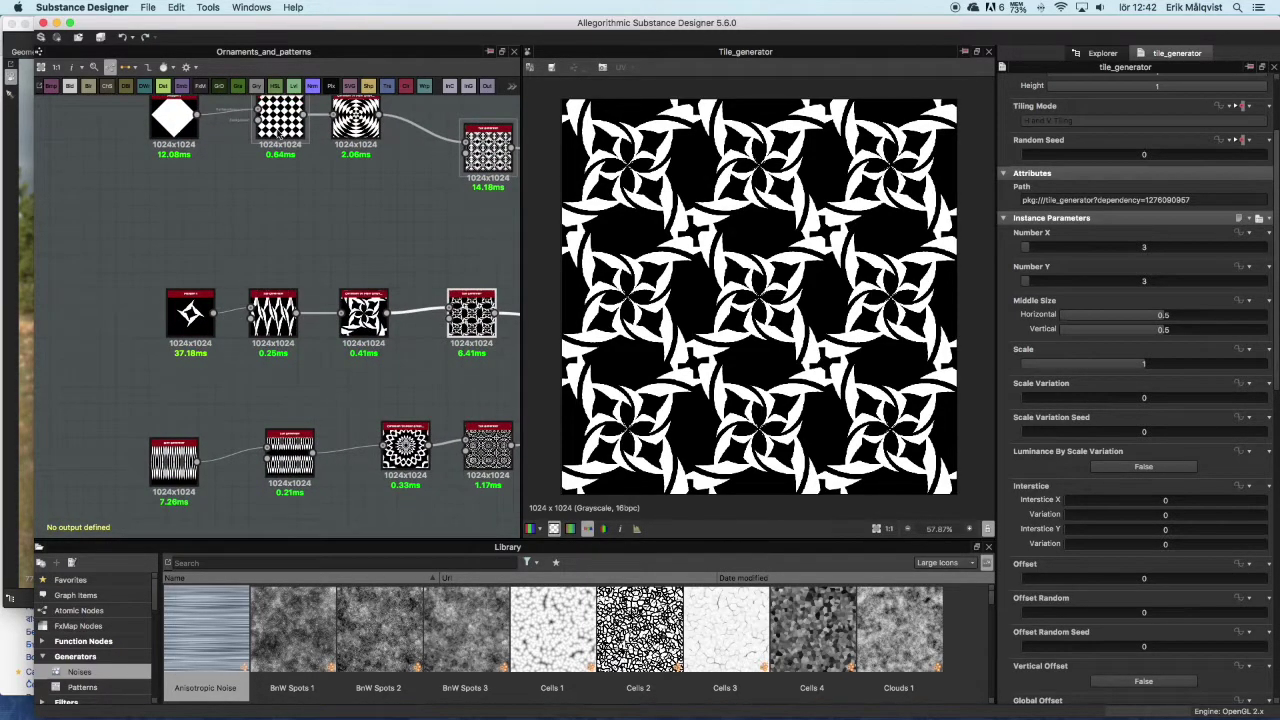
pyautogui.click(174, 462)
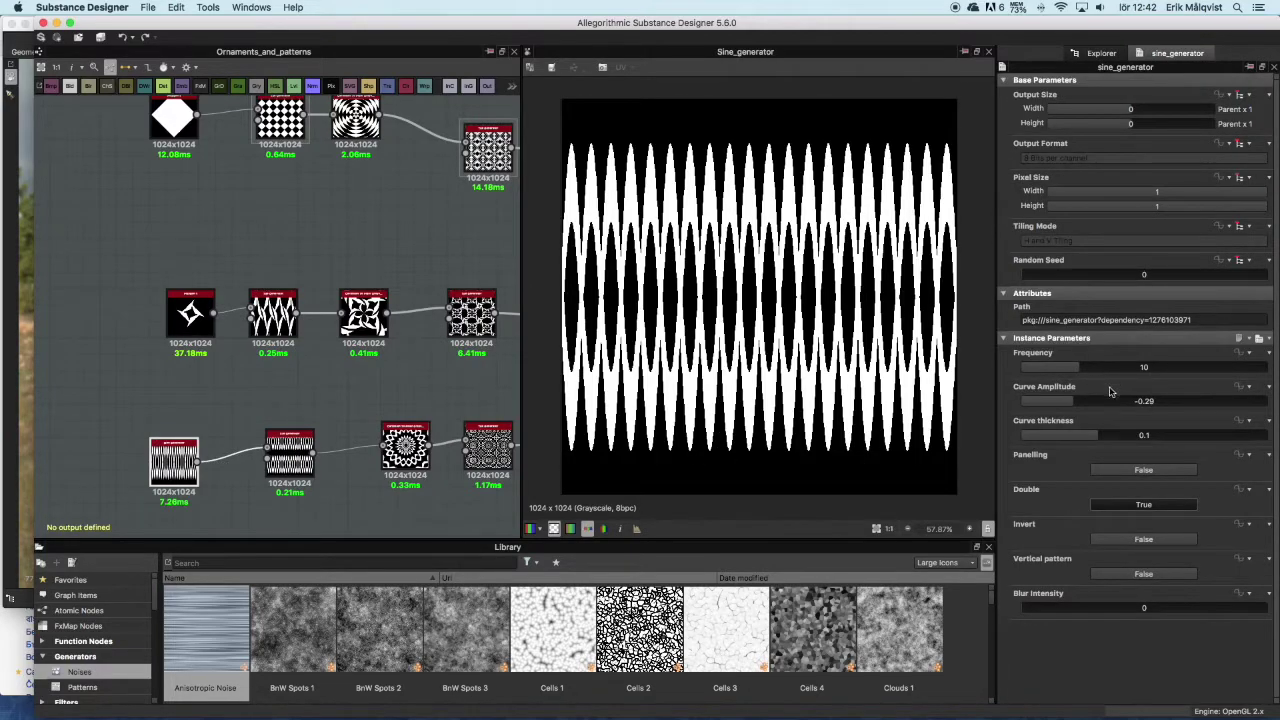
pyautogui.click(1143, 504)
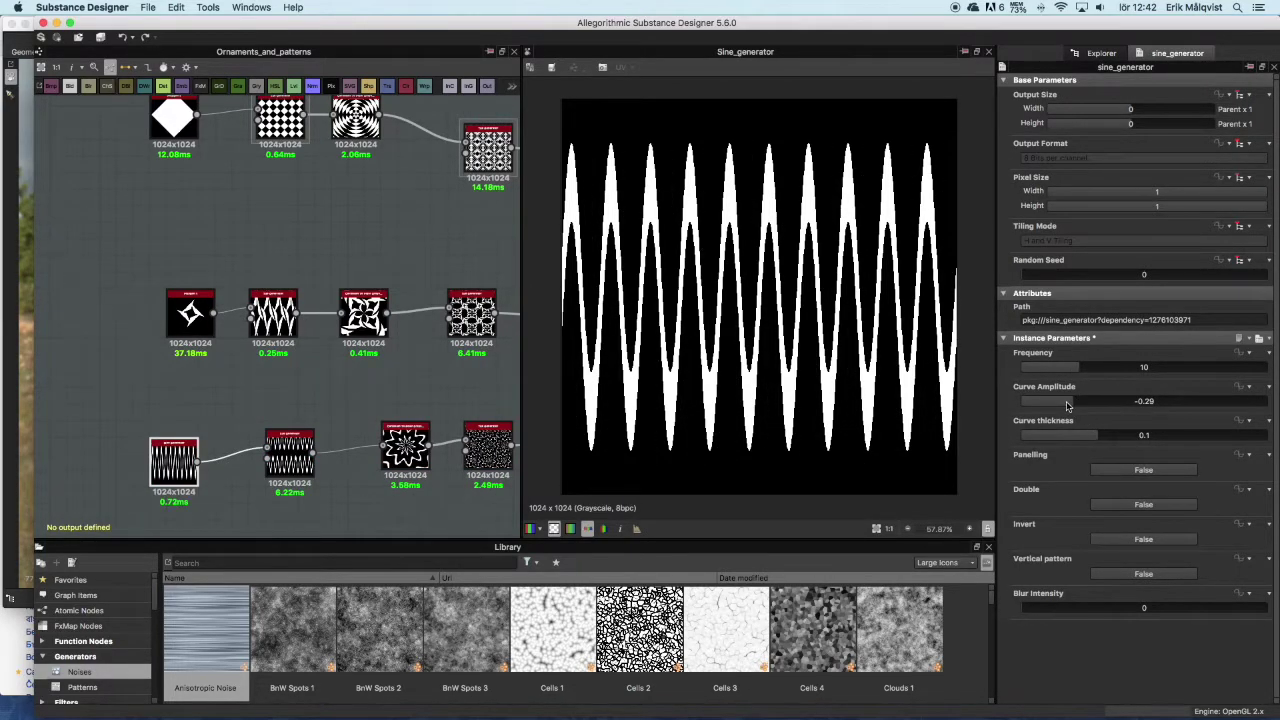
pyautogui.moveTo(1077, 375); pyautogui.dragTo(1036, 370)
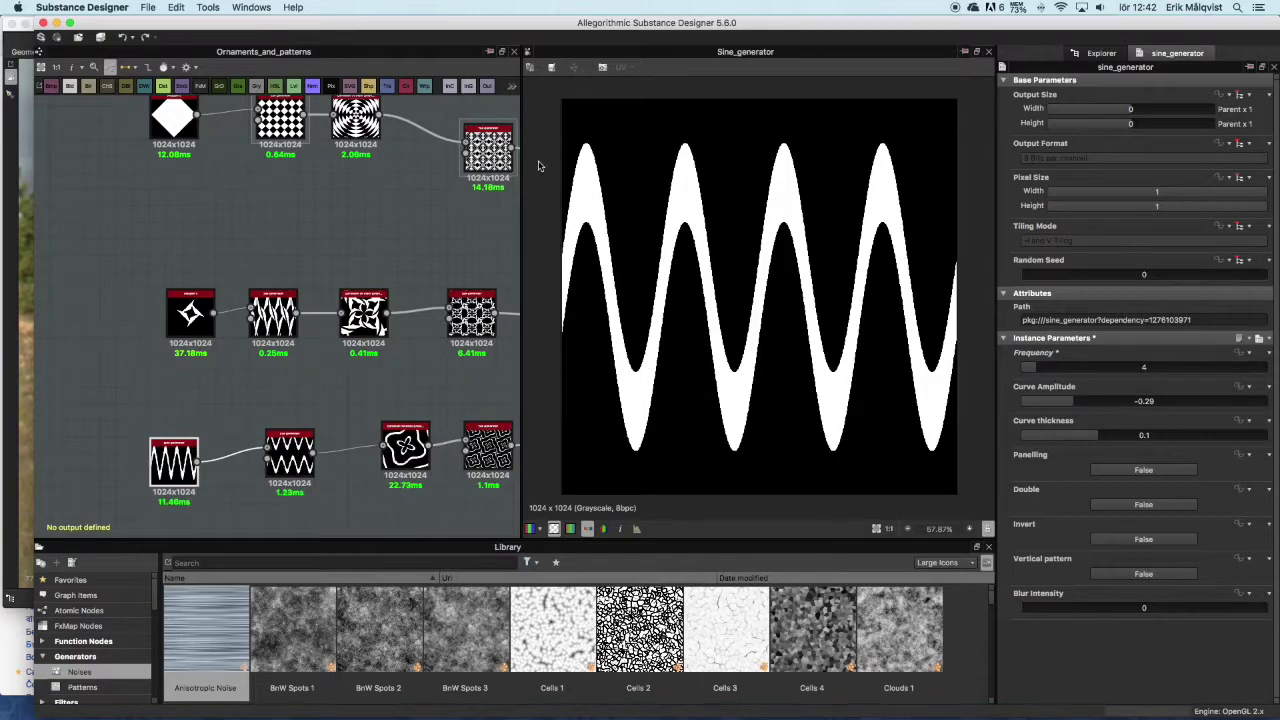
# Step: Preview the sine chain's Cartesian To Polar node and compare the polar shape with its source wave
pyautogui.scroll(-1, 730, 305)
pyautogui.scroll(-1, 730, 305)
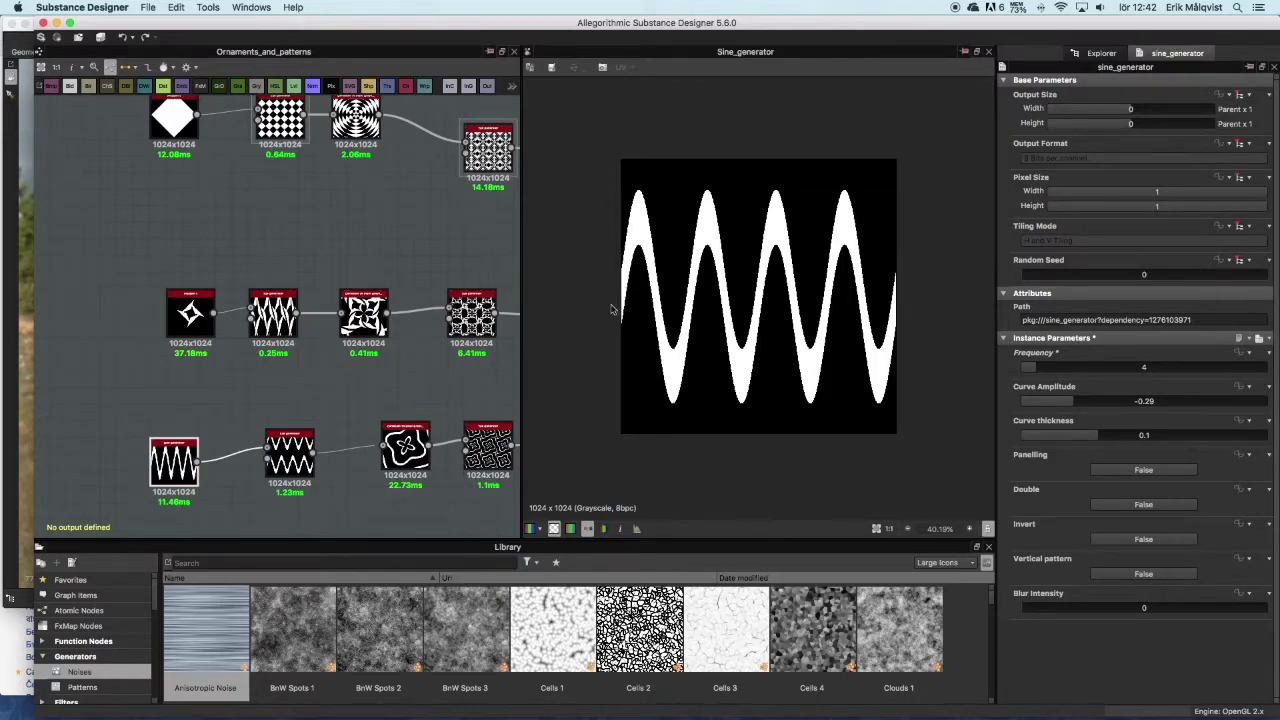
pyautogui.doubleClick(407, 447)
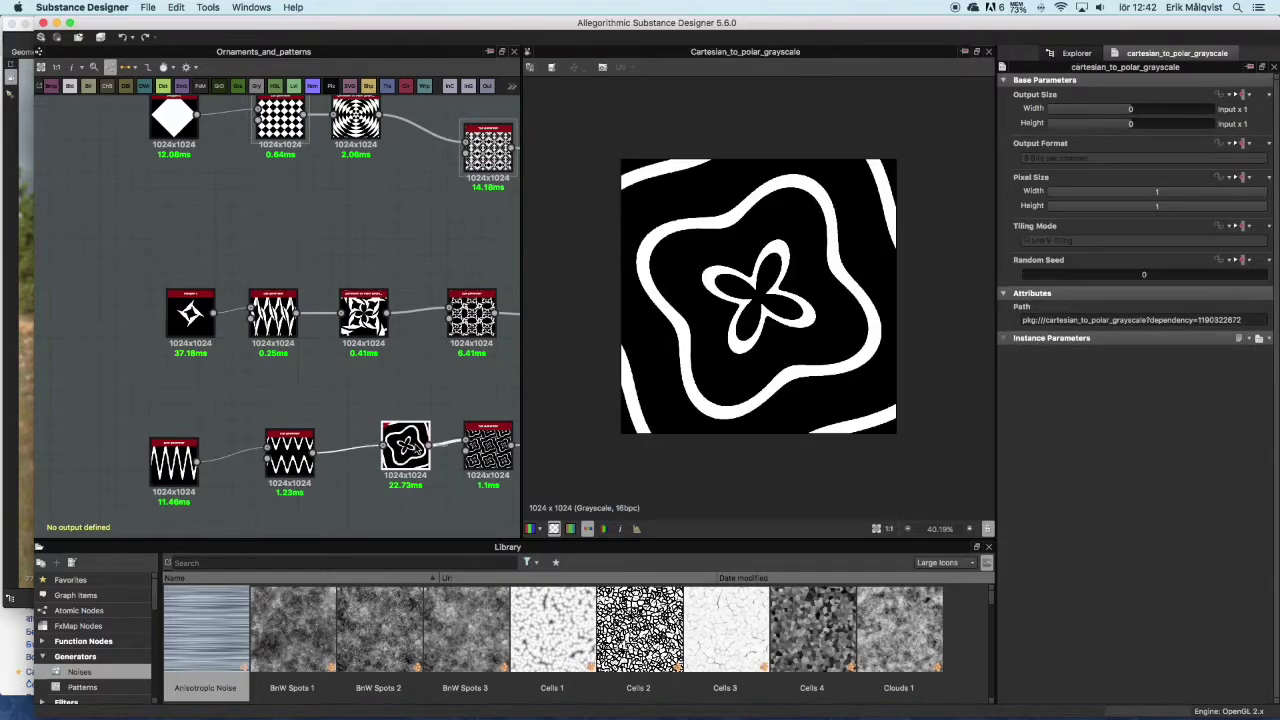
pyautogui.scroll(5, 404, 450)
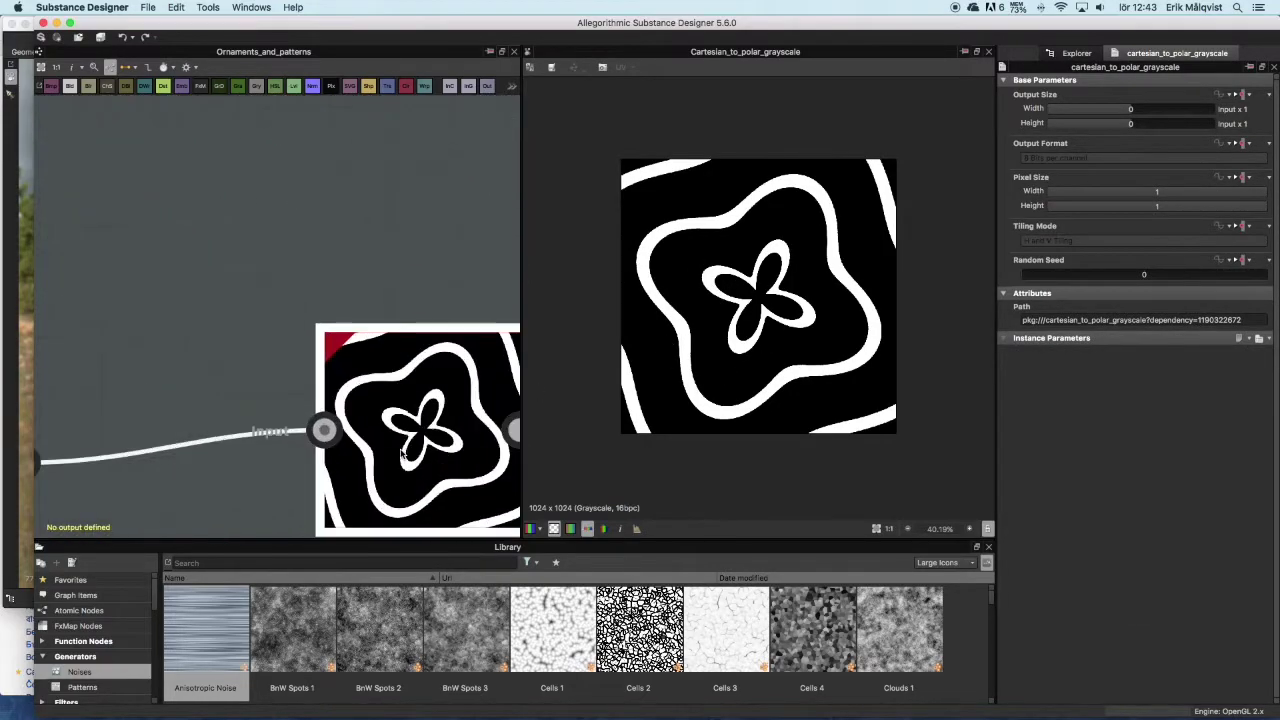
pyautogui.scroll(-5, 404, 450)
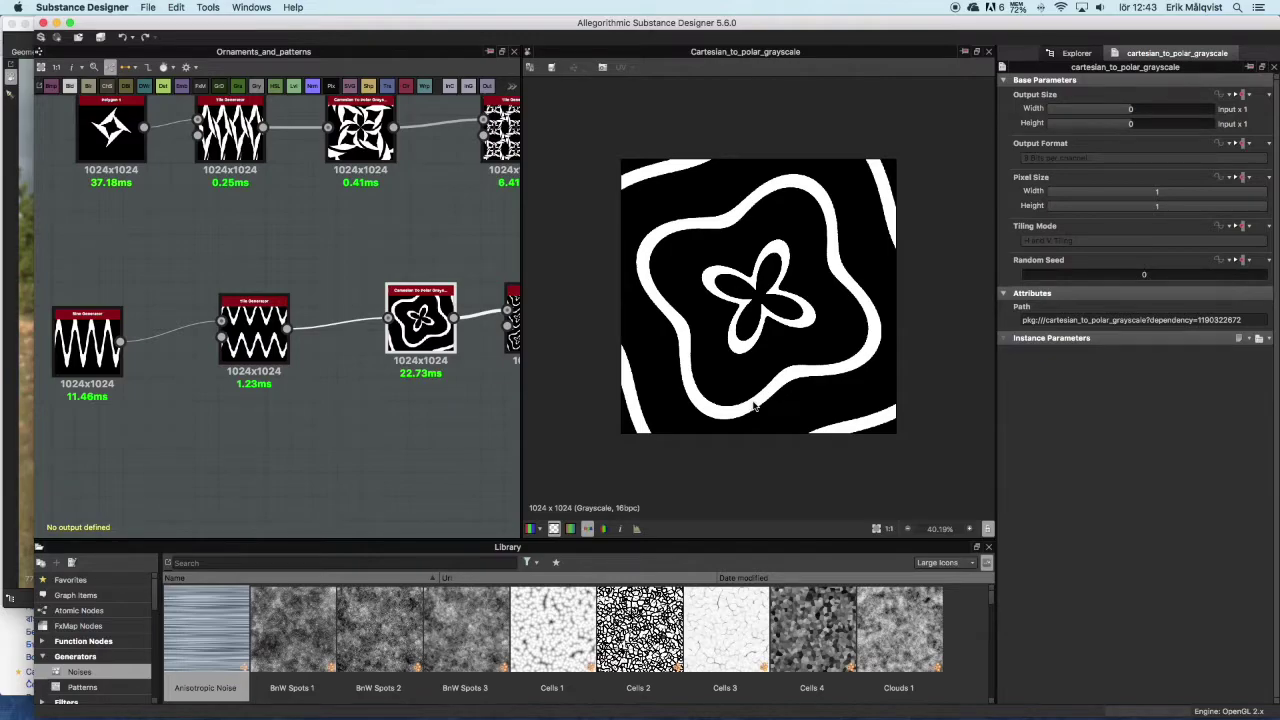
# Step: Switch to Safari to examine the polar curve mapping in Wikipedia's Polar coordinate system article, and return to the Substance Designer graph at the Multi Switch
pyautogui.moveTo(170, 700)
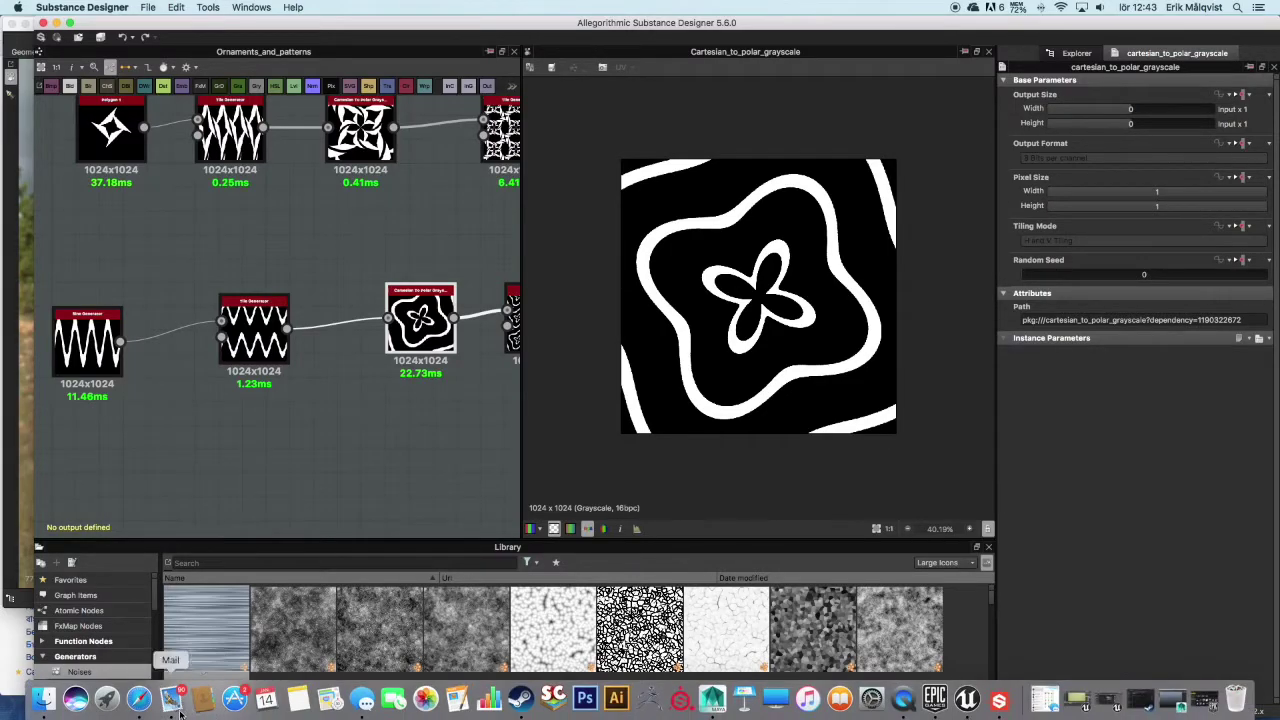
pyautogui.click(140, 700)
pyautogui.moveTo(134, 136); pyautogui.dragTo(328, 137)
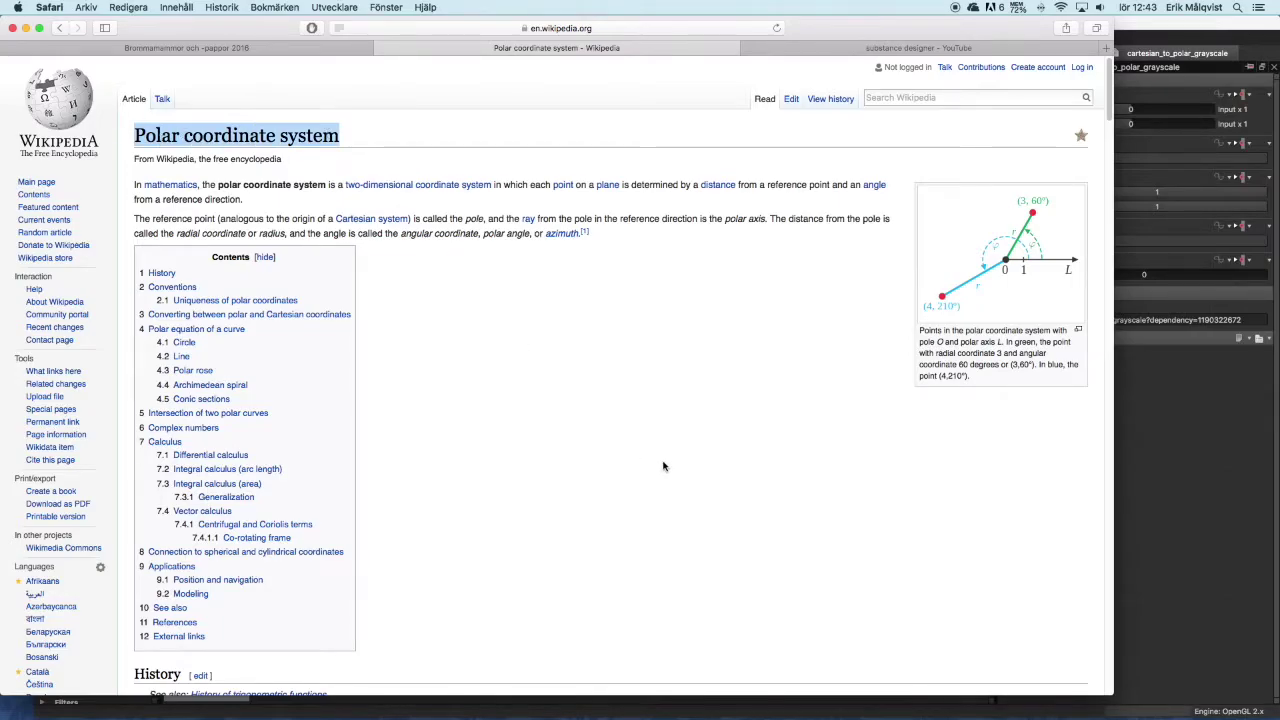
pyautogui.scroll(-15, 663, 465)
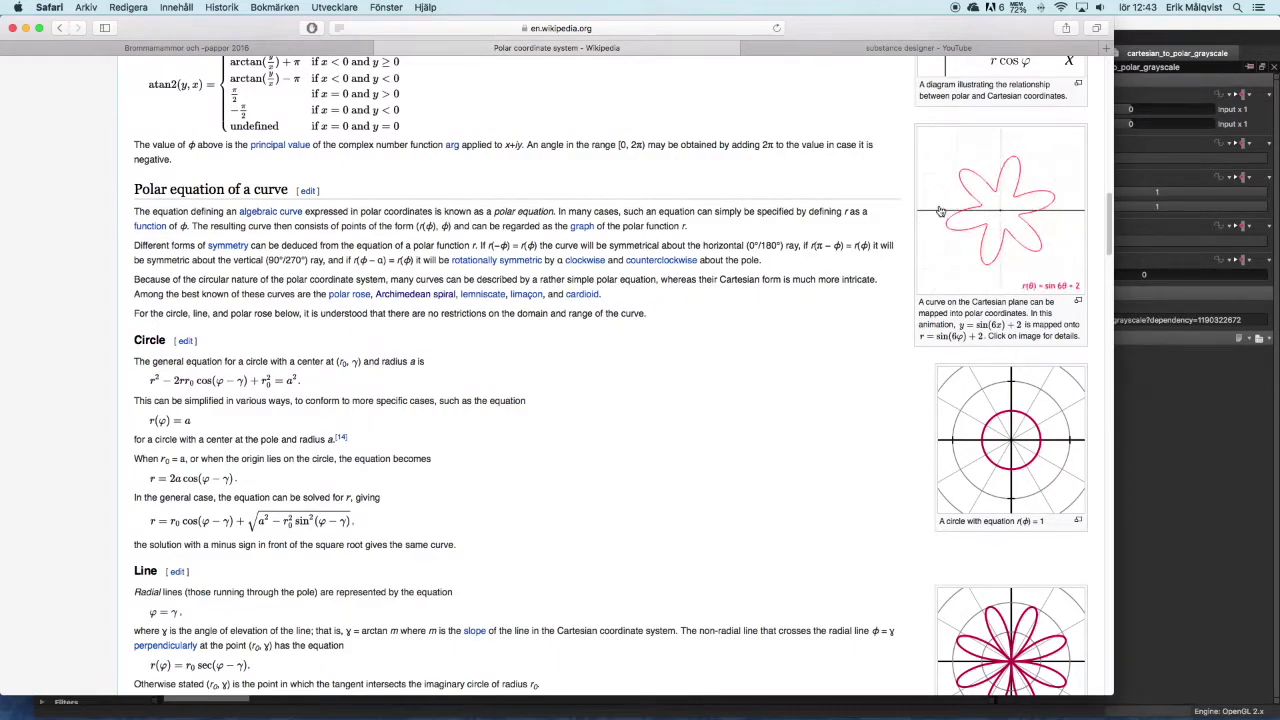
pyautogui.click(1261, 472)
pyautogui.scroll(-3, 376, 318)
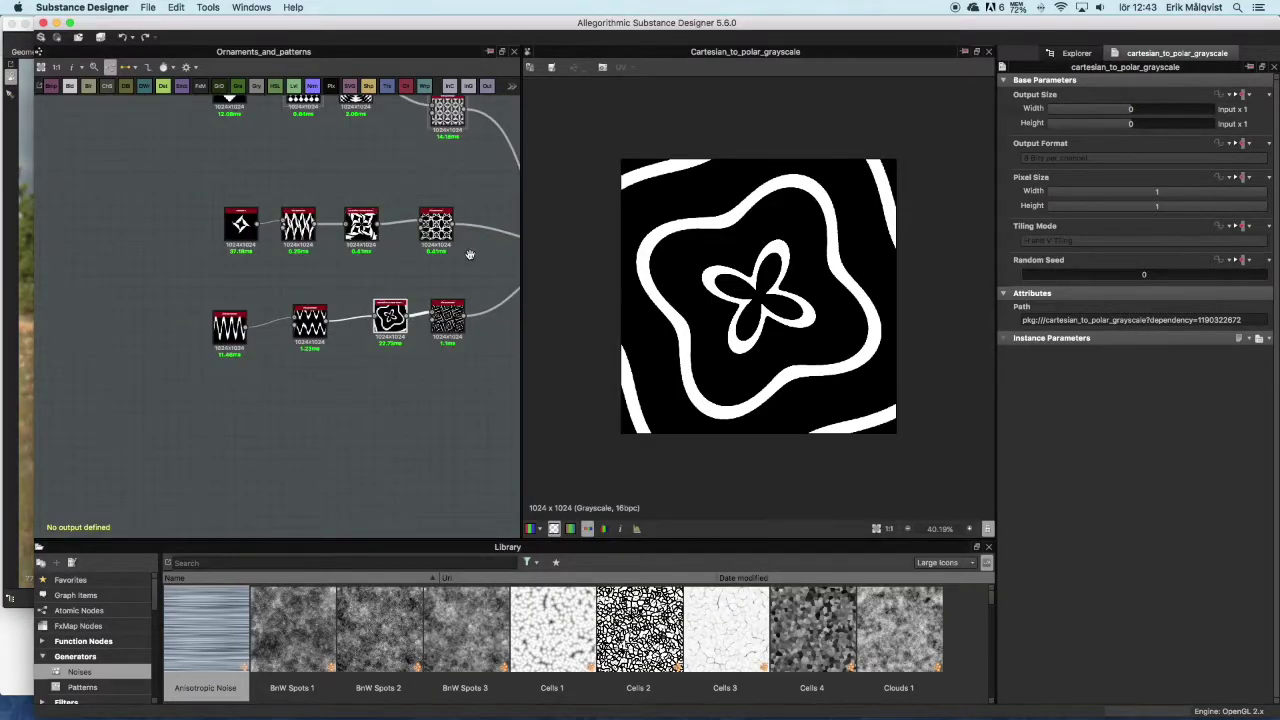
pyautogui.moveTo(470, 254); pyautogui.dragTo(243, 270, button='middle')
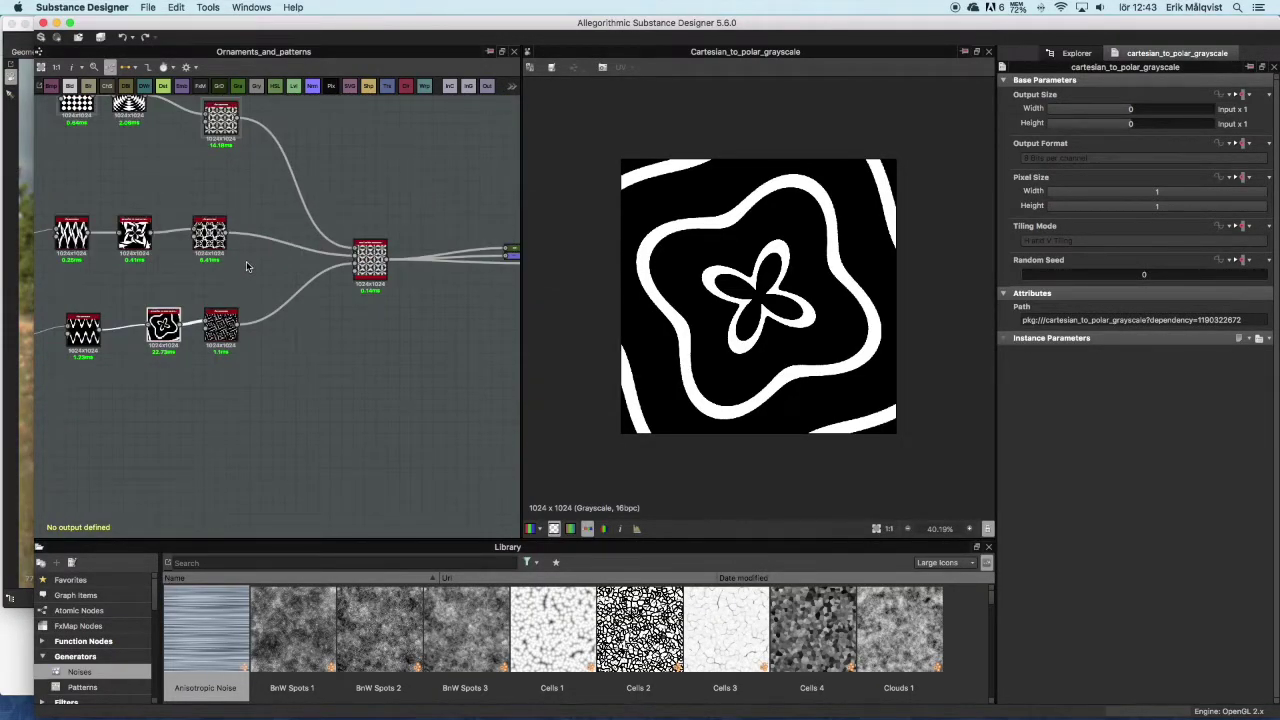